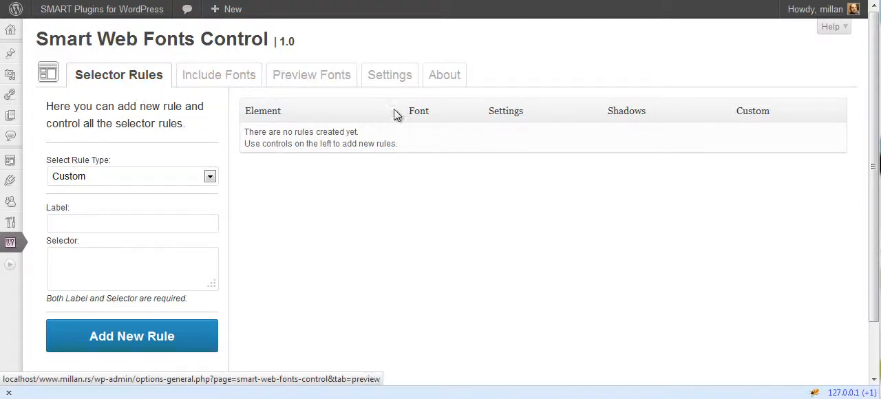
- Open the plugin settings and review the WordPress editor integration and important-property options
{"action": "left_click", "coordinate": [396, 80]}
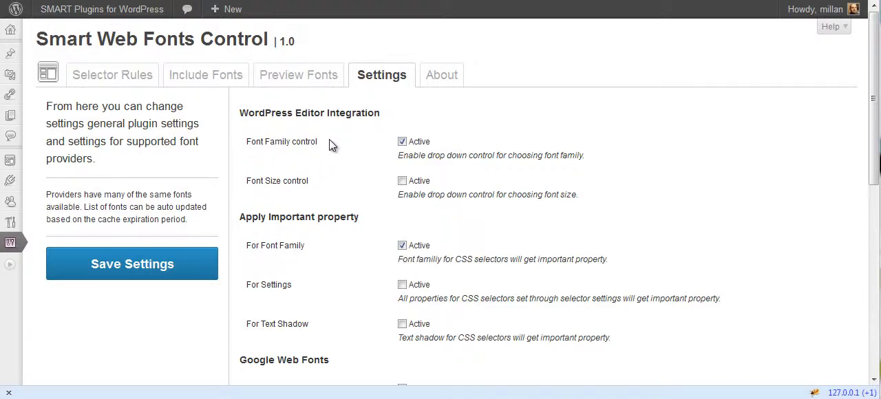
{"action": "scroll", "coordinate": [350, 178], "scroll_direction": "down", "scroll_amount": 4}
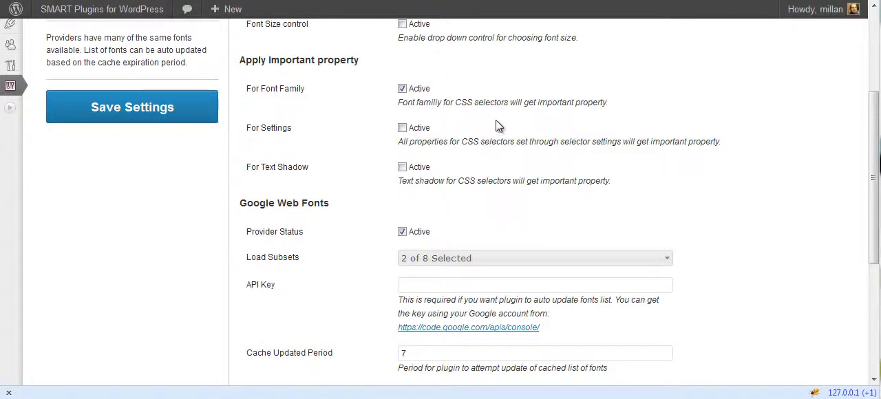
{"action": "scroll", "coordinate": [520, 124], "scroll_direction": "down", "scroll_amount": 4}
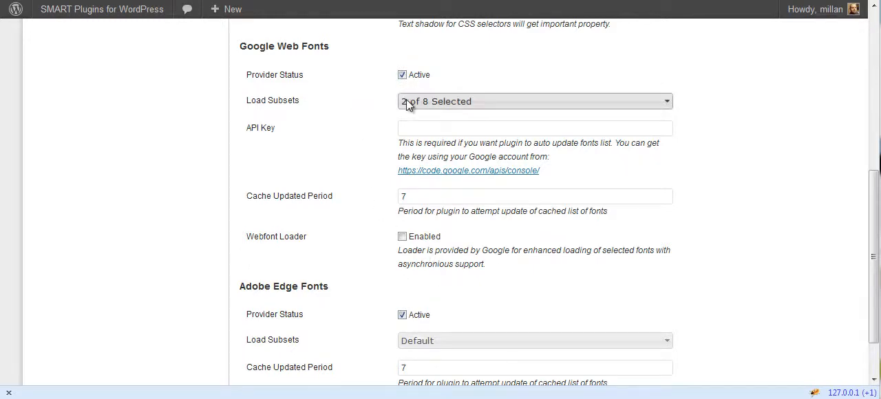
- Examine the Google Web Fonts settings, including the available subsets, the API key field and the cache update period
{"action": "left_click", "coordinate": [466, 102]}
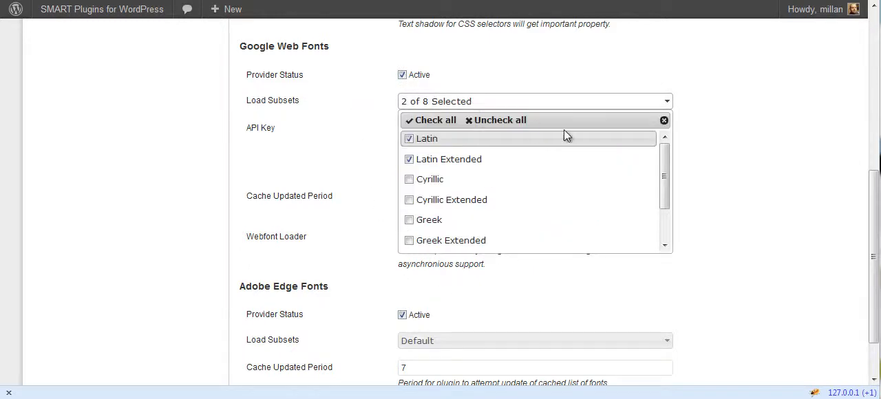
{"action": "left_click_drag", "start_coordinate": [666, 168], "coordinate": [661, 139]}
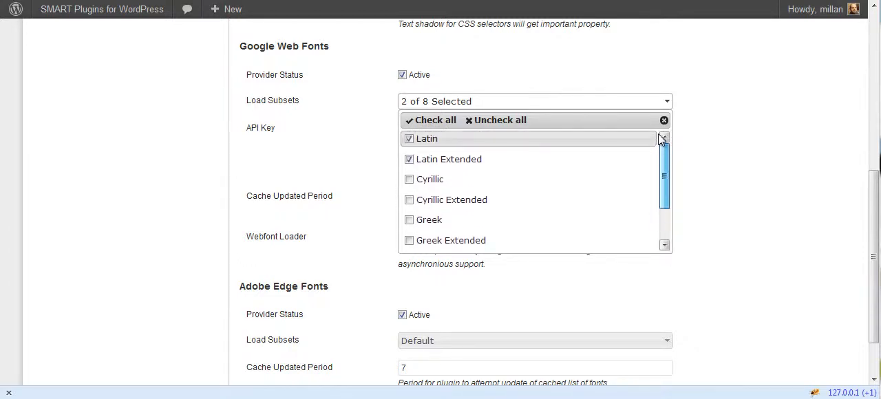
{"action": "left_click", "coordinate": [697, 161]}
{"action": "left_click", "coordinate": [509, 130]}
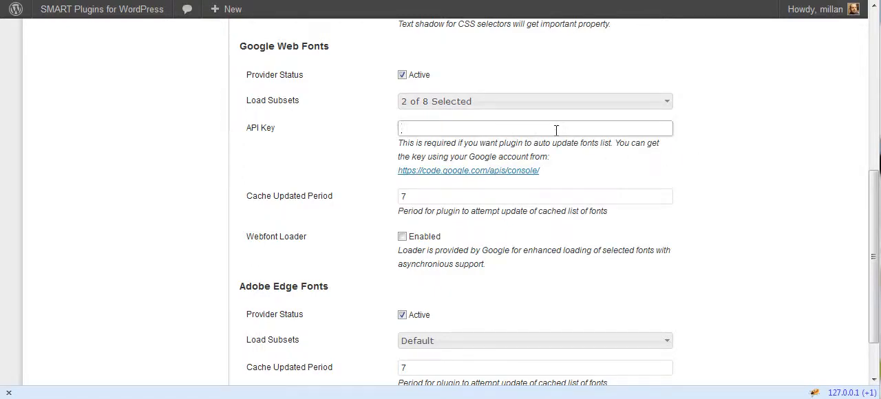
{"action": "left_click", "coordinate": [621, 155]}
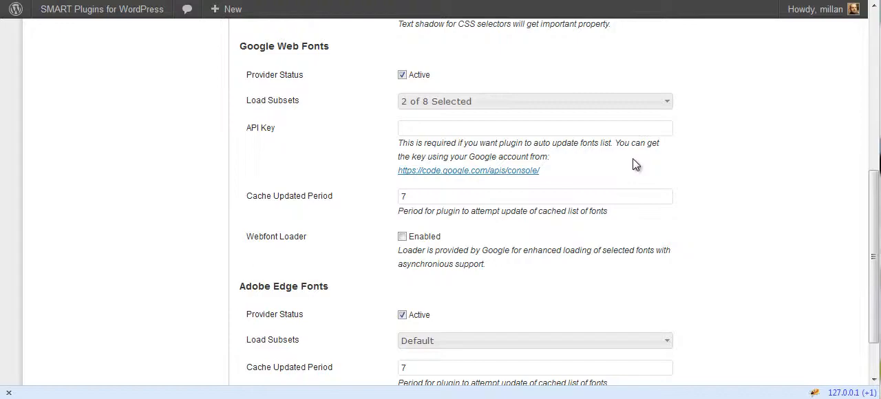
{"action": "left_click", "coordinate": [438, 197]}
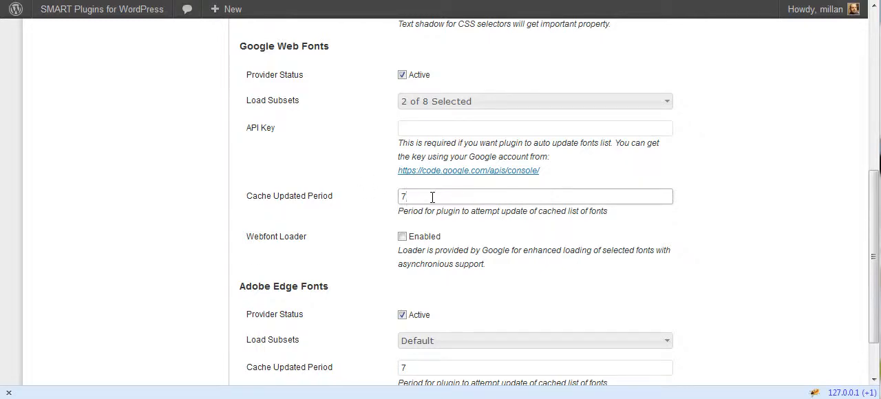
{"action": "left_click", "coordinate": [531, 217]}
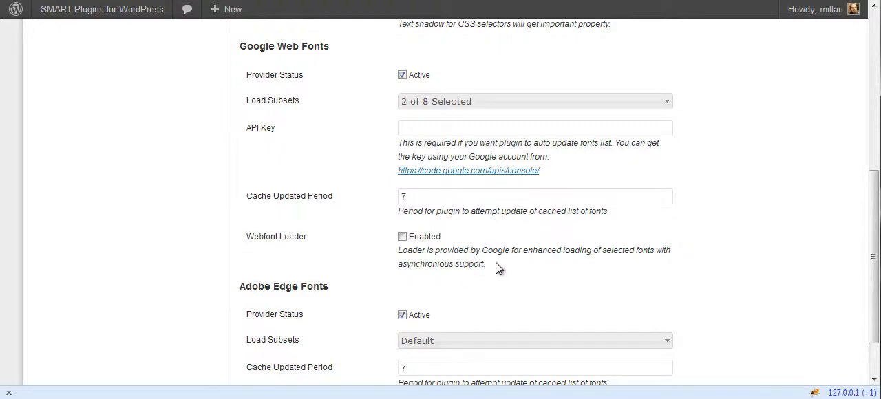
- Examine the Adobe Edge Fonts settings, including the subset choices and cache update period, keeping the Default subset
{"action": "scroll", "coordinate": [477, 239], "scroll_direction": "down", "scroll_amount": 2}
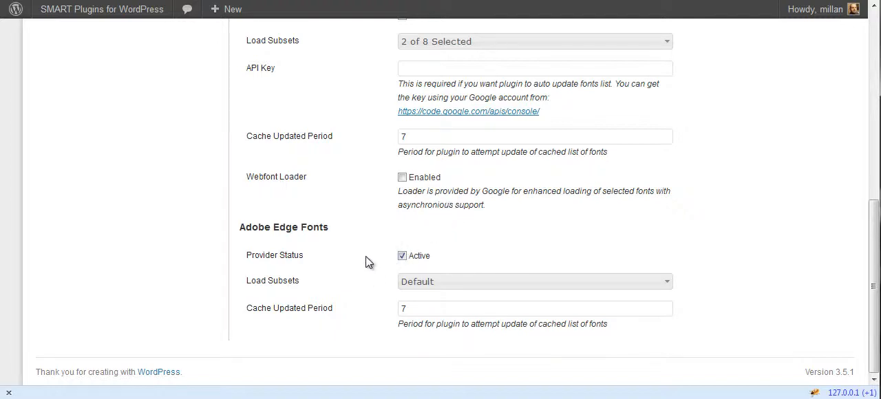
{"action": "left_click", "coordinate": [462, 284]}
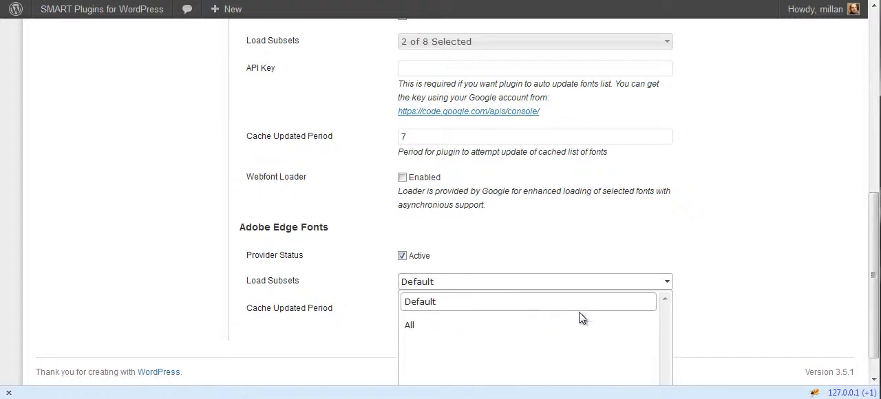
{"action": "left_click", "coordinate": [417, 307]}
{"action": "left_click", "coordinate": [423, 309]}
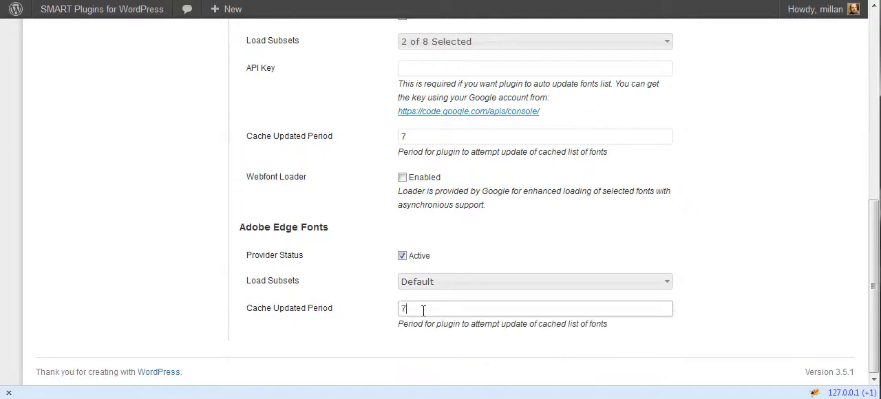
{"action": "left_click", "coordinate": [480, 241]}
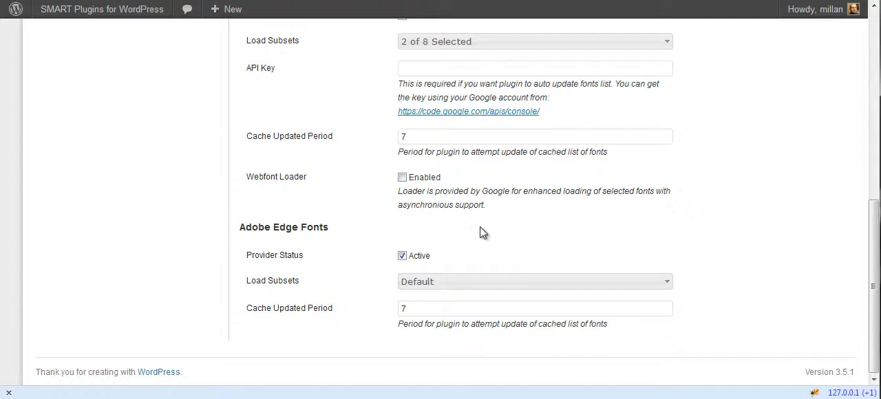
- Enable the Webfont Loader for Google Web Fonts and save the plugin settings
{"action": "scroll", "coordinate": [480, 233], "scroll_direction": "up", "scroll_amount": 4}
{"action": "scroll", "coordinate": [420, 234], "scroll_direction": "down", "scroll_amount": 3}
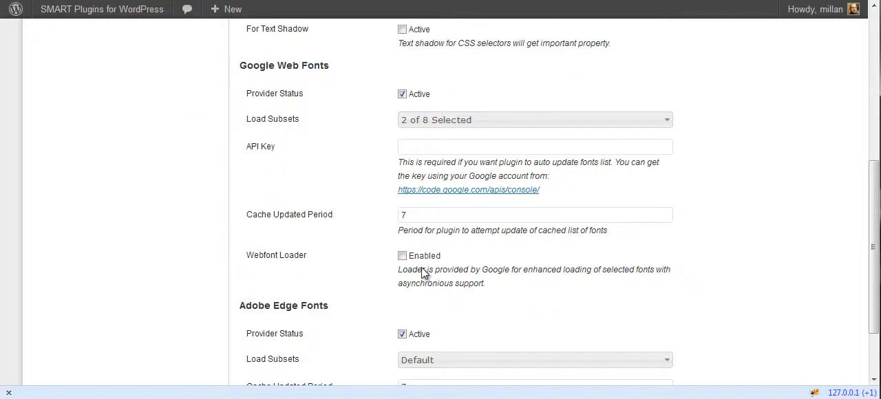
{"action": "left_click", "coordinate": [424, 256]}
{"action": "scroll", "coordinate": [469, 252], "scroll_direction": "up", "scroll_amount": 3}
{"action": "left_click", "coordinate": [210, 205]}
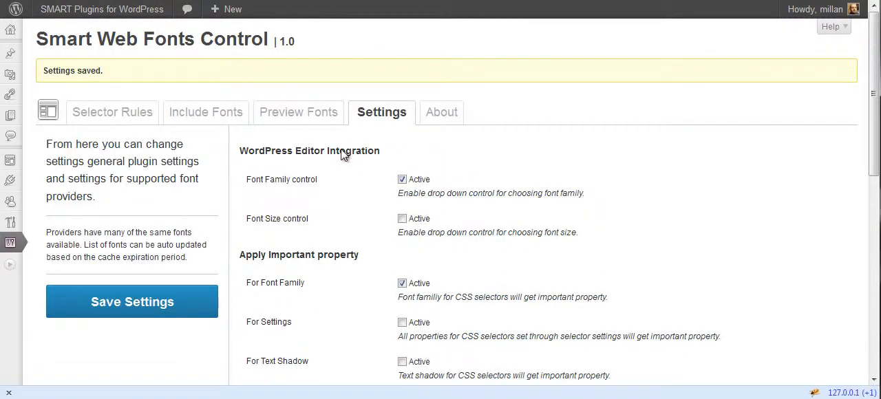
- Open the font preview page and look through the Google font list and the available font providers
{"action": "left_click", "coordinate": [297, 117]}
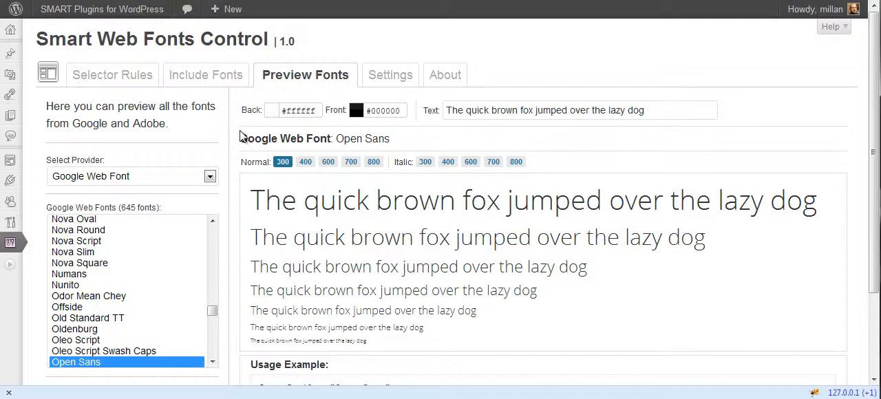
{"action": "left_click_drag", "start_coordinate": [213, 310], "coordinate": [195, 185]}
{"action": "left_click", "coordinate": [196, 178]}
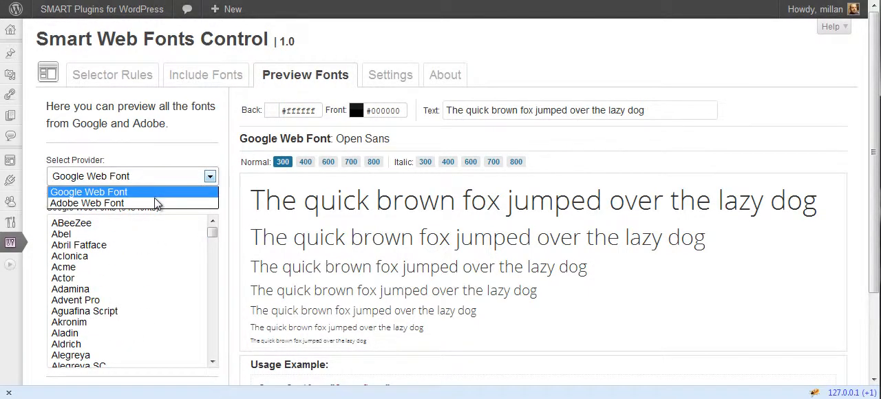
{"action": "left_click", "coordinate": [184, 155]}
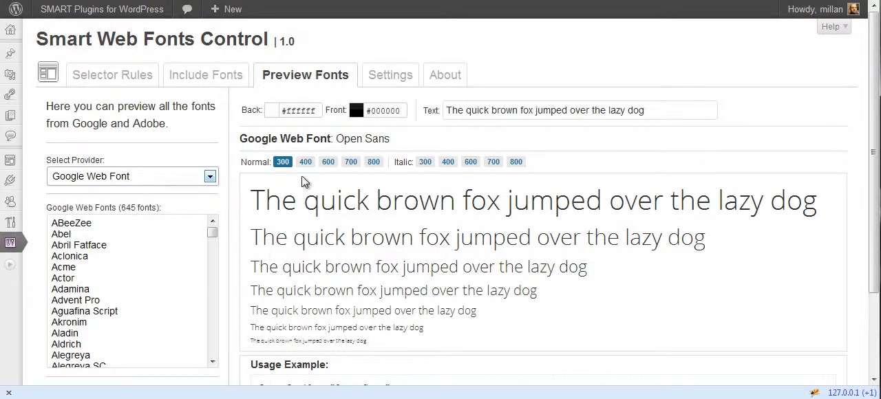
- Set the preview background colour to #ebc3c3 and the preview text colour to #f00505
{"action": "left_click", "coordinate": [297, 110]}
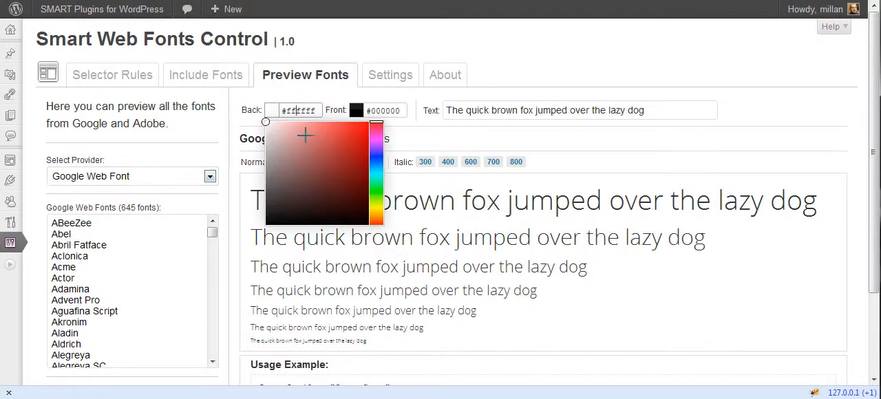
{"action": "left_click", "coordinate": [315, 150]}
{"action": "left_click_drag", "start_coordinate": [315, 150], "coordinate": [281, 131]}
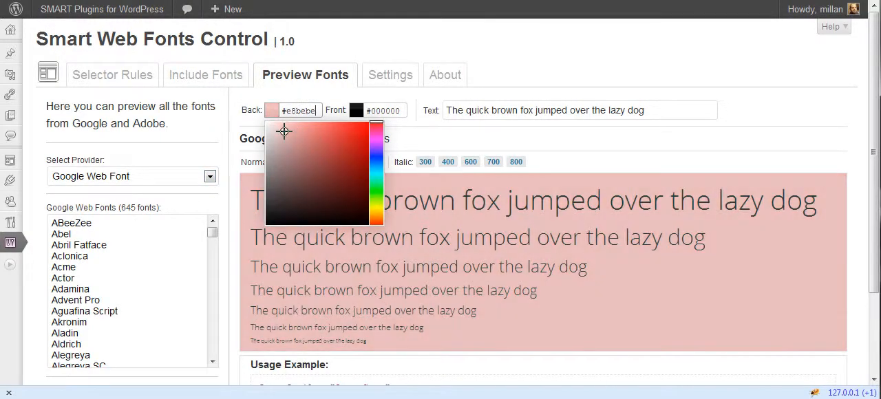
{"action": "left_click", "coordinate": [394, 108]}
{"action": "left_click_drag", "start_coordinate": [421, 141], "coordinate": [452, 128]}
{"action": "left_click", "coordinate": [573, 155]}
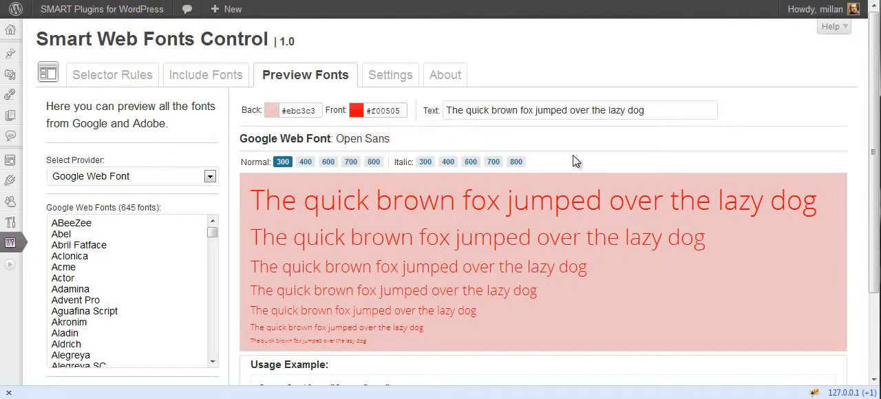
- Check the sample text field and the usage example, and preview Open Sans in normal weight 600
{"action": "left_click", "coordinate": [647, 110]}
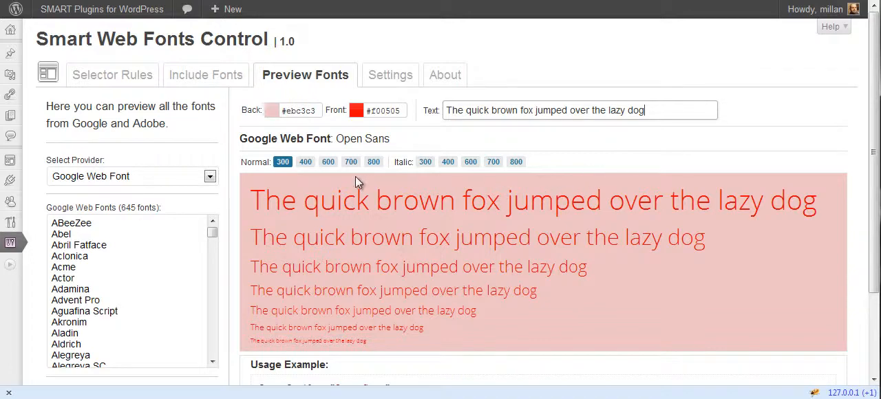
{"action": "scroll", "coordinate": [332, 134], "scroll_direction": "down", "scroll_amount": 2}
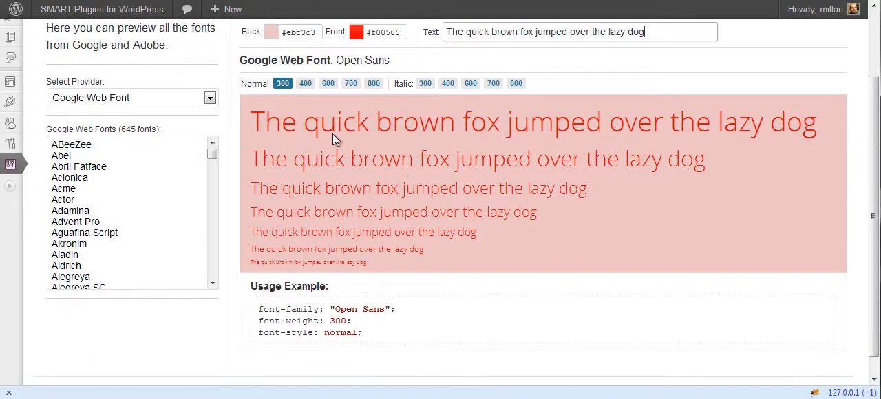
{"action": "scroll", "coordinate": [348, 130], "scroll_direction": "up", "scroll_amount": 2}
{"action": "left_click", "coordinate": [329, 162]}
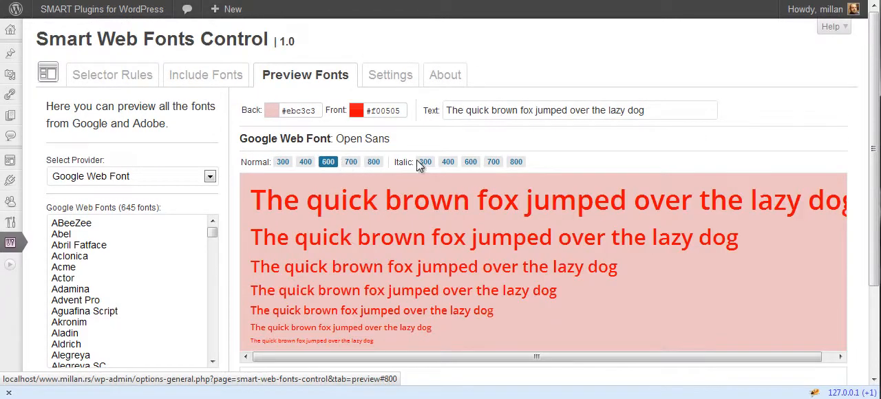
- Preview Open Sans in the italic weights 300, 400, 600, 700 and 800
{"action": "left_click", "coordinate": [447, 163]}
{"action": "left_click", "coordinate": [425, 162]}
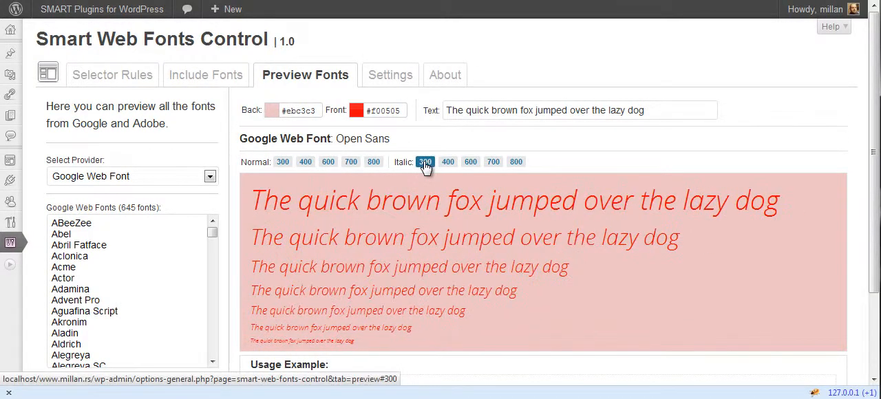
{"action": "left_click", "coordinate": [494, 161]}
{"action": "left_click", "coordinate": [470, 162]}
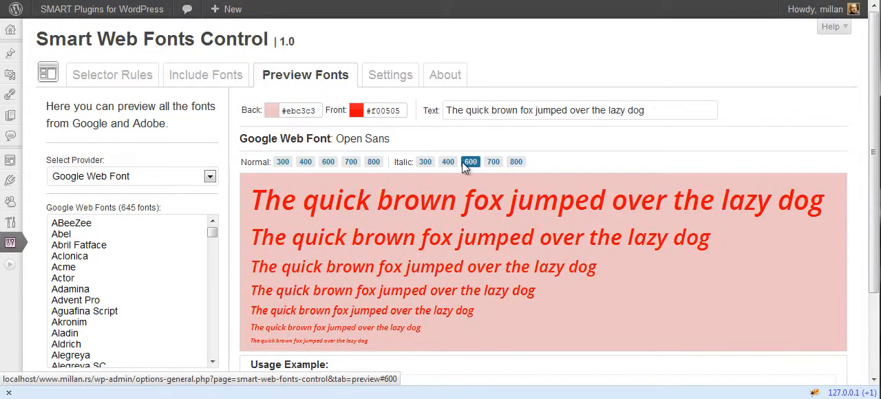
{"action": "left_click", "coordinate": [447, 162]}
{"action": "left_click", "coordinate": [425, 161]}
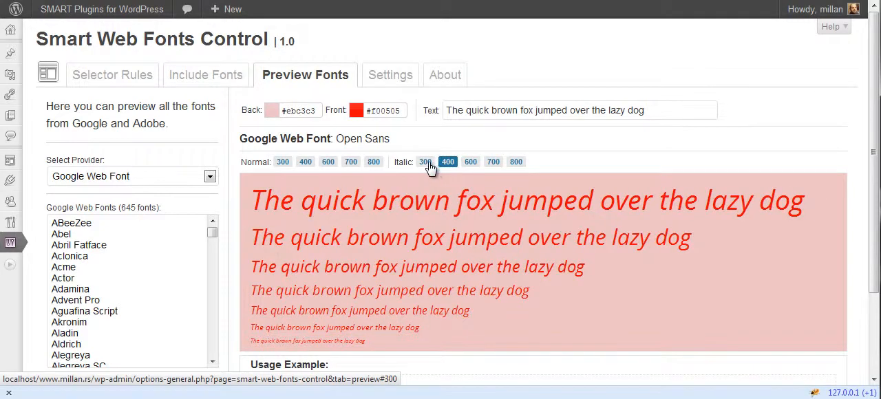
{"action": "left_click", "coordinate": [516, 162]}
- Compare Open Sans in normal weights 600 and 700 and check the CSS usage example, ending on 700
{"action": "left_click", "coordinate": [351, 163]}
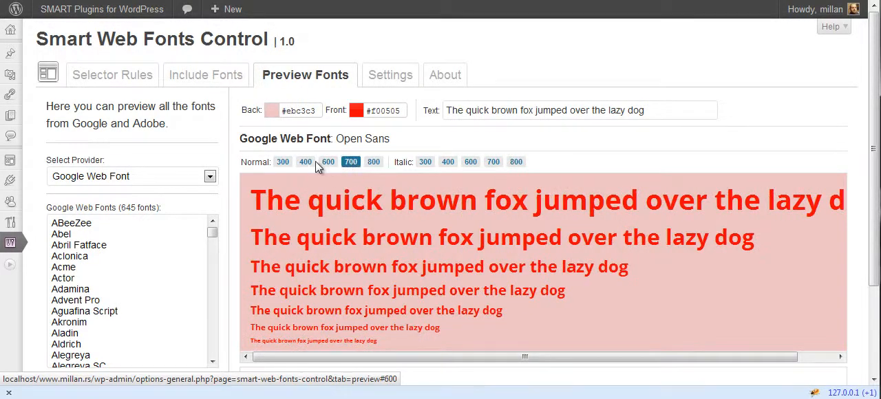
{"action": "left_click", "coordinate": [328, 164]}
{"action": "scroll", "coordinate": [336, 206], "scroll_direction": "down", "scroll_amount": 2}
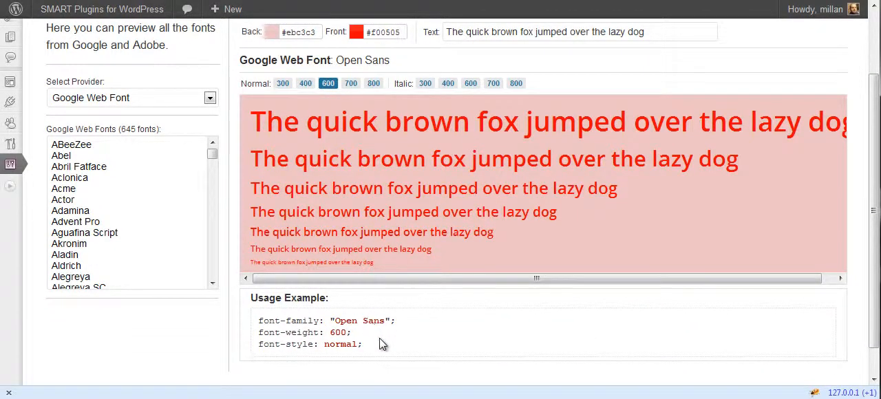
{"action": "left_click", "coordinate": [351, 84]}
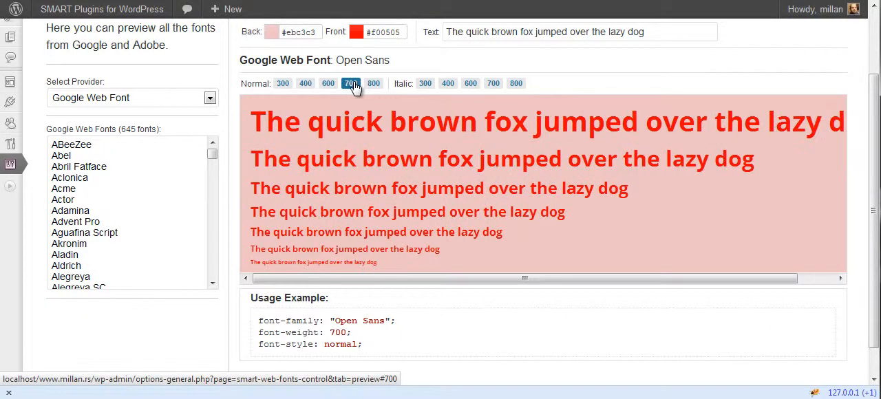
- Preview the Google fonts Adamina, Alice and Amatic SC, showing Amatic SC in normal weight 700
{"action": "left_click", "coordinate": [86, 210]}
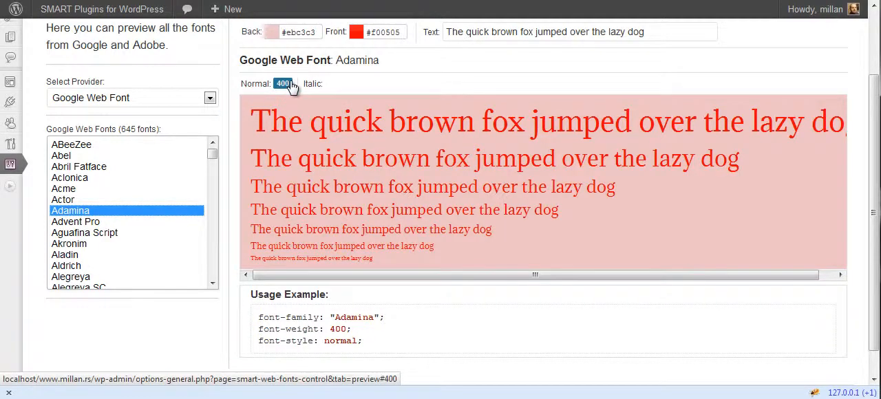
{"action": "scroll", "coordinate": [81, 244], "scroll_direction": "down", "scroll_amount": 2}
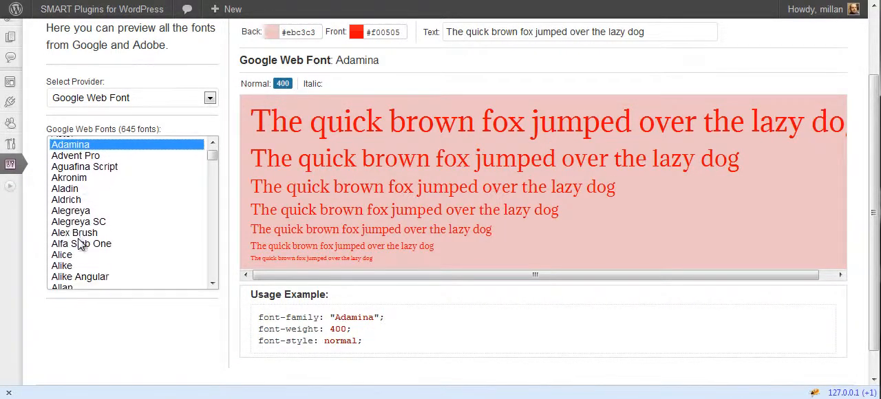
{"action": "left_click", "coordinate": [77, 255]}
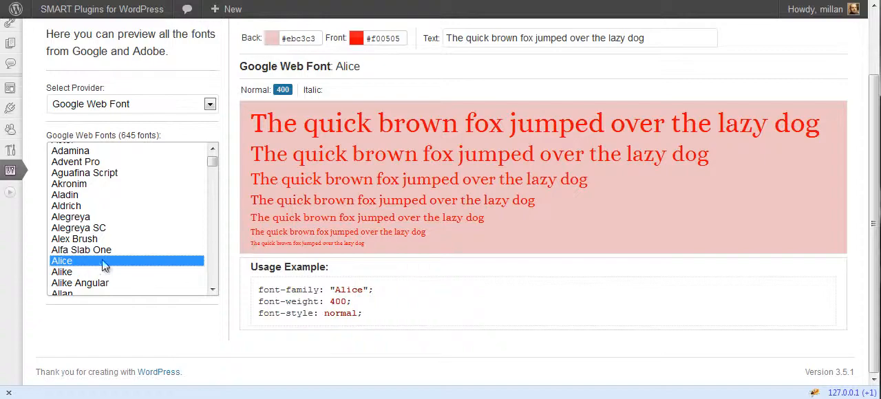
{"action": "scroll", "coordinate": [102, 234], "scroll_direction": "down", "scroll_amount": 5}
{"action": "left_click", "coordinate": [99, 228]}
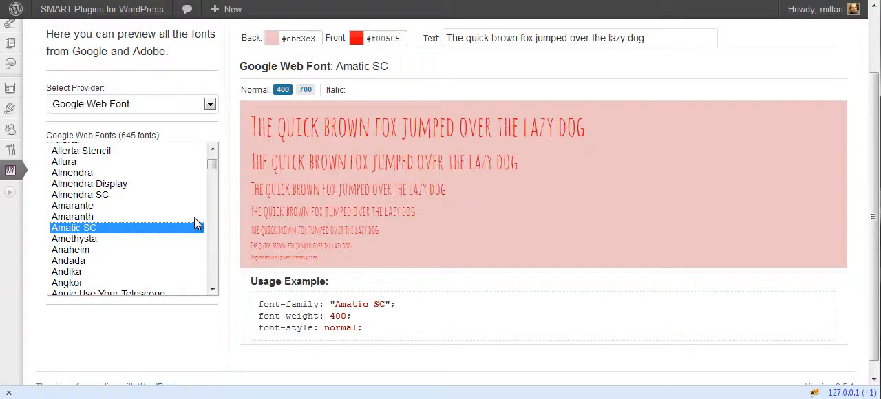
{"action": "left_click", "coordinate": [305, 90]}
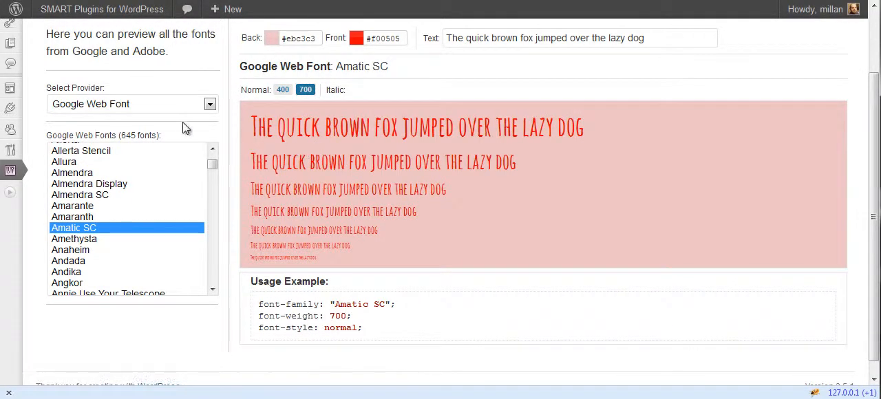
- Switch the preview provider to Adobe Web Font and preview the fonts Nova Slim and Ovo
{"action": "left_click", "coordinate": [181, 103]}
{"action": "left_click", "coordinate": [167, 130]}
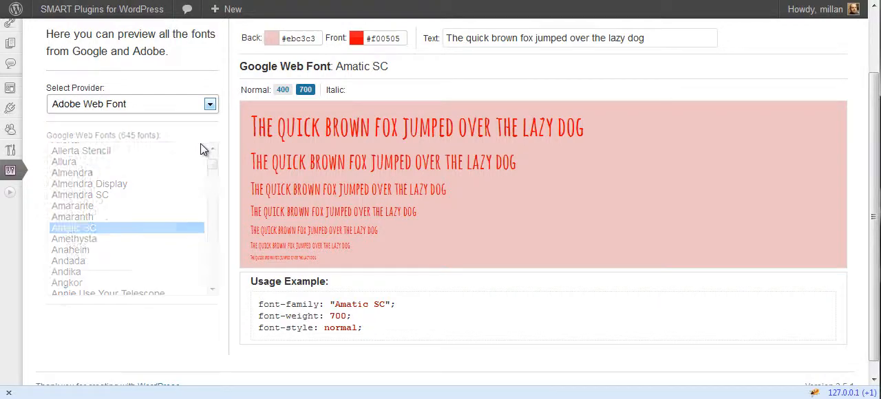
{"action": "left_click", "coordinate": [82, 225]}
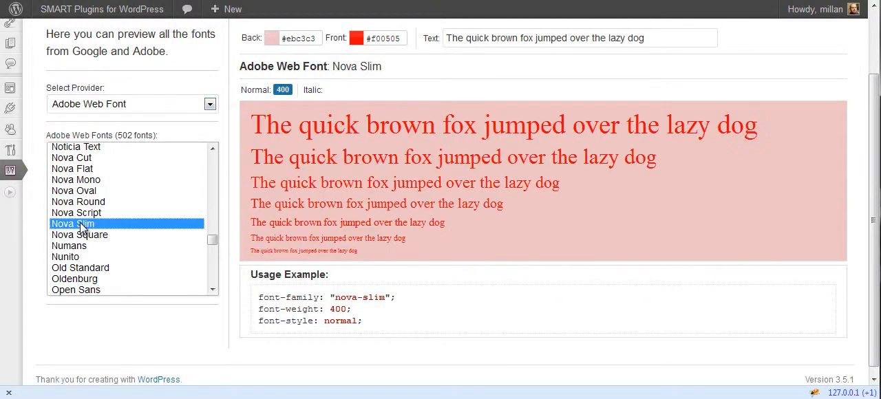
{"action": "scroll", "coordinate": [117, 220], "scroll_direction": "down", "scroll_amount": 3}
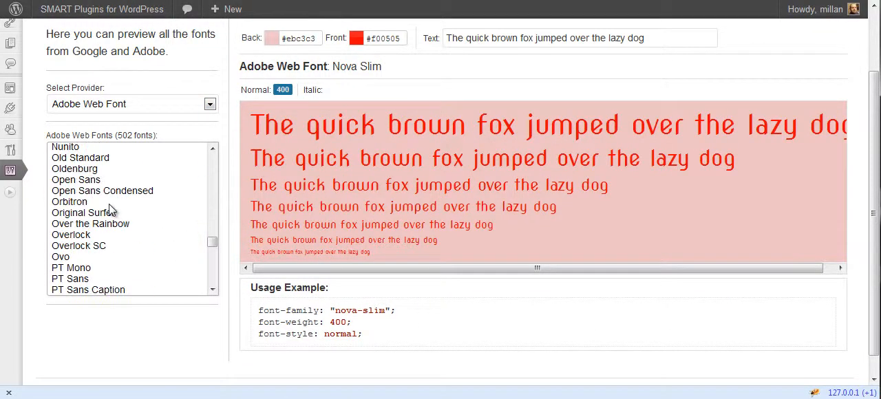
{"action": "left_click", "coordinate": [103, 203]}
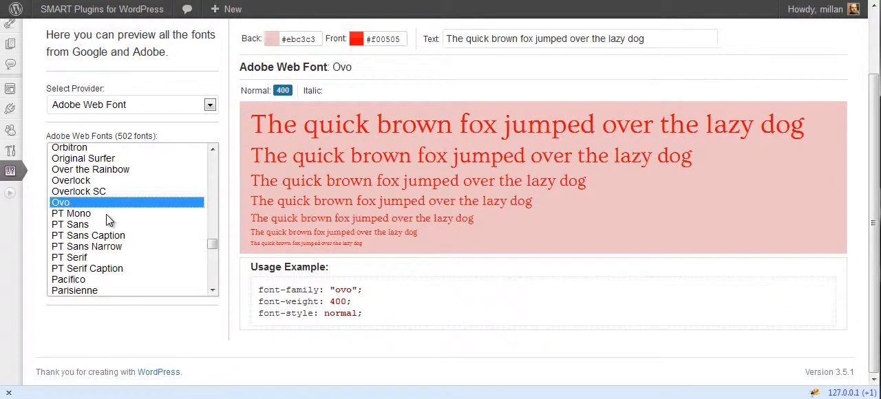
- Preview Adobe's Open Sans in normal weight 600 and in italic weights 400, 600, 700 and 800
{"action": "scroll", "coordinate": [136, 219], "scroll_direction": "up", "scroll_amount": 2}
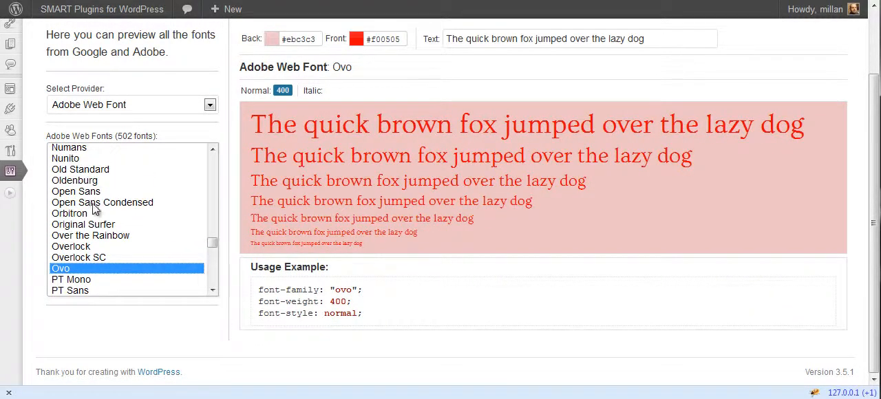
{"action": "left_click", "coordinate": [80, 194]}
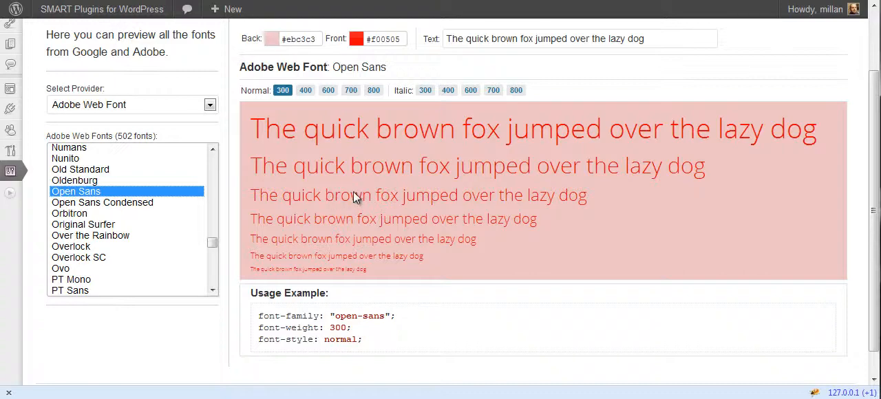
{"action": "left_click", "coordinate": [329, 90]}
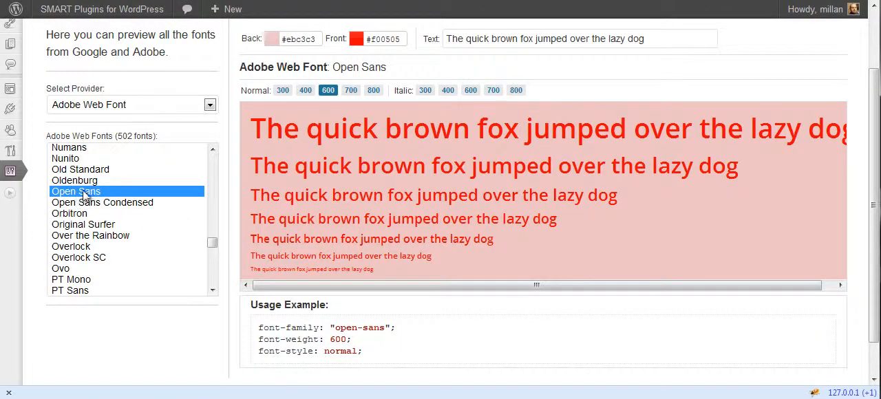
{"action": "left_click", "coordinate": [448, 92]}
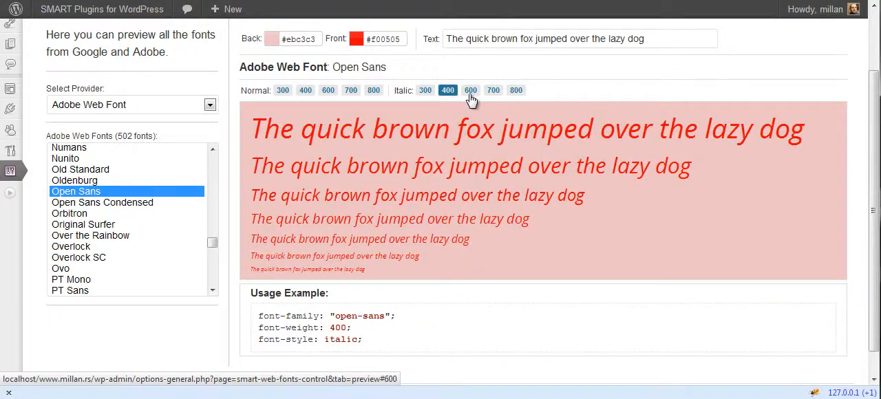
{"action": "left_click", "coordinate": [471, 92]}
{"action": "left_click", "coordinate": [493, 91]}
{"action": "left_click", "coordinate": [515, 91]}
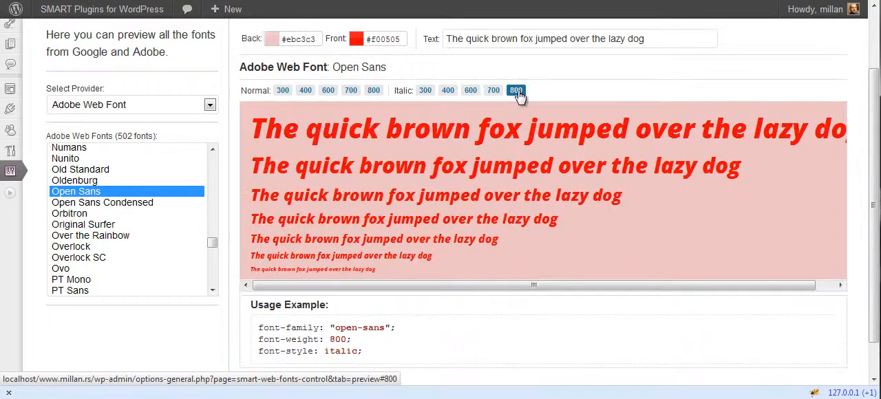
- Preview the Adobe font Old Standard in normal weight 700 and check its CSS usage example
{"action": "left_click", "coordinate": [97, 170]}
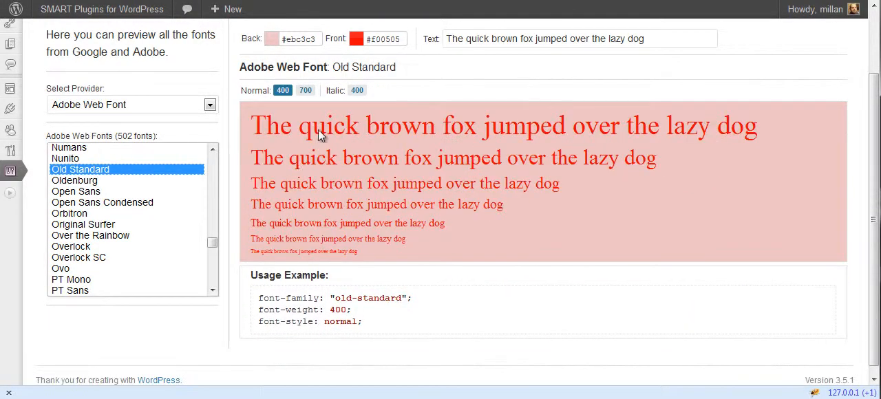
{"action": "left_click", "coordinate": [304, 91]}
{"action": "scroll", "coordinate": [363, 175], "scroll_direction": "down", "scroll_amount": 1}
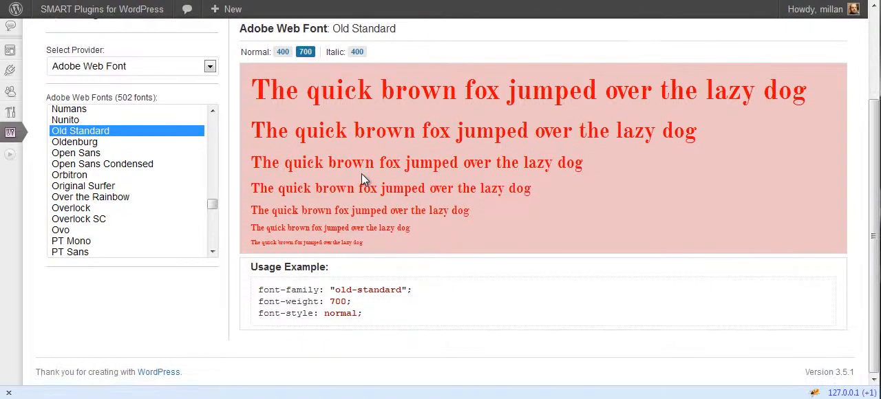
- Set the preview's front colour to dark brown #3d1414
{"action": "scroll", "coordinate": [363, 177], "scroll_direction": "up", "scroll_amount": 3}
{"action": "left_click", "coordinate": [383, 110]}
{"action": "left_click", "coordinate": [422, 201]}
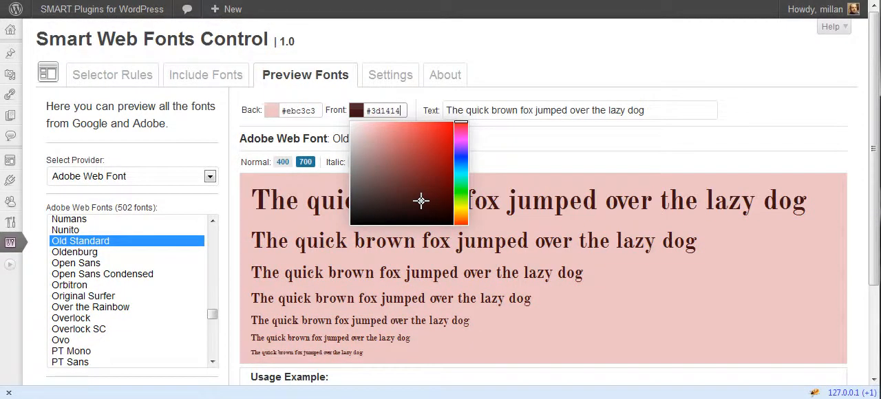
{"action": "left_click", "coordinate": [527, 147]}
- Preview the Adobe fonts Nova Mono, Neuton Cursive and Mrs Sheppards
{"action": "scroll", "coordinate": [103, 246], "scroll_direction": "up", "scroll_amount": 3}
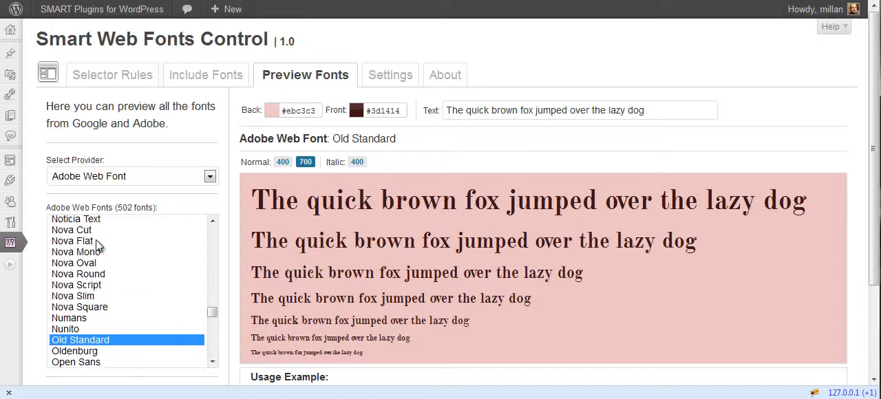
{"action": "left_click", "coordinate": [99, 244]}
{"action": "left_click", "coordinate": [78, 253]}
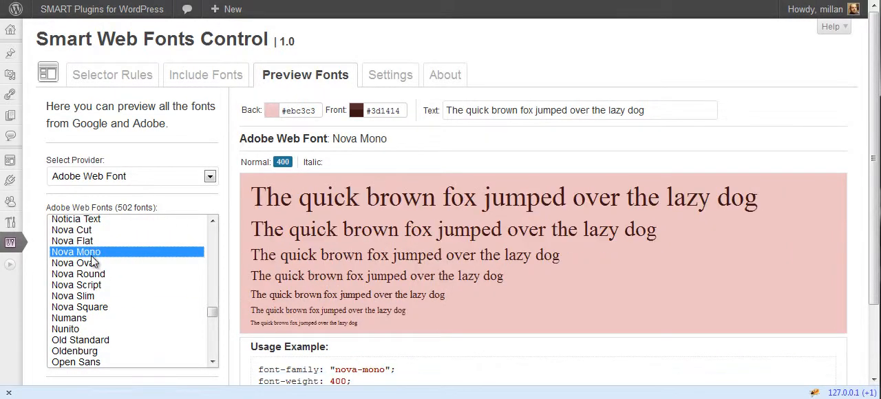
{"action": "scroll", "coordinate": [93, 268], "scroll_direction": "up", "scroll_amount": 4}
{"action": "left_click", "coordinate": [98, 274]}
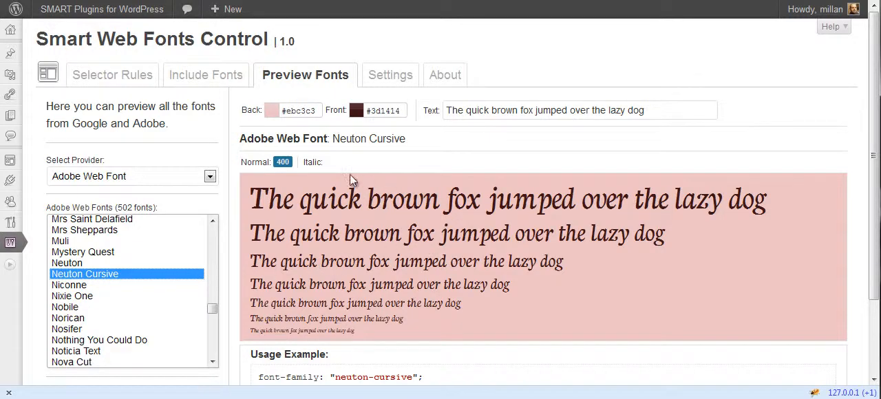
{"action": "left_click", "coordinate": [91, 233]}
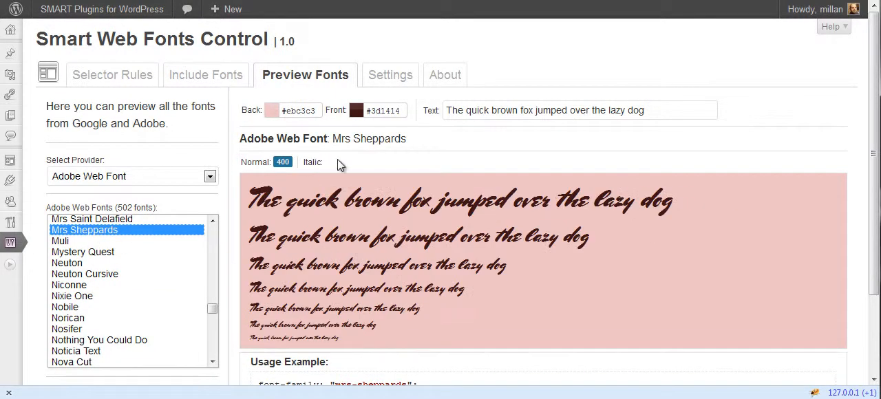
- Add the Google web font Alice to the plugin's list of included fonts
{"action": "left_click", "coordinate": [204, 75]}
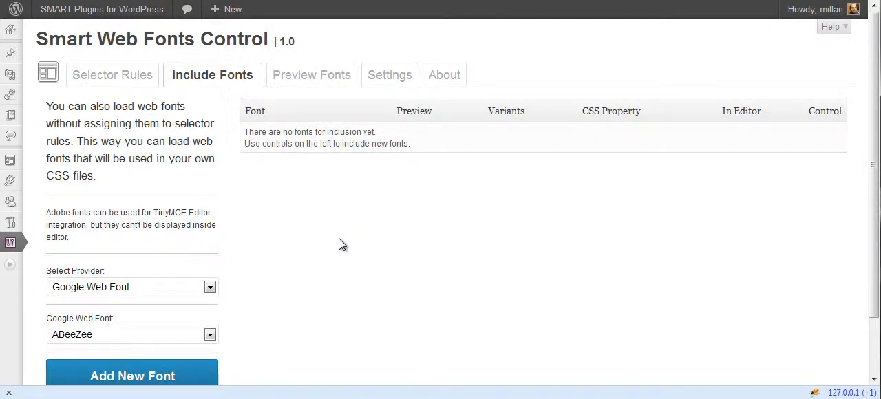
{"action": "scroll", "coordinate": [337, 222], "scroll_direction": "down", "scroll_amount": 2}
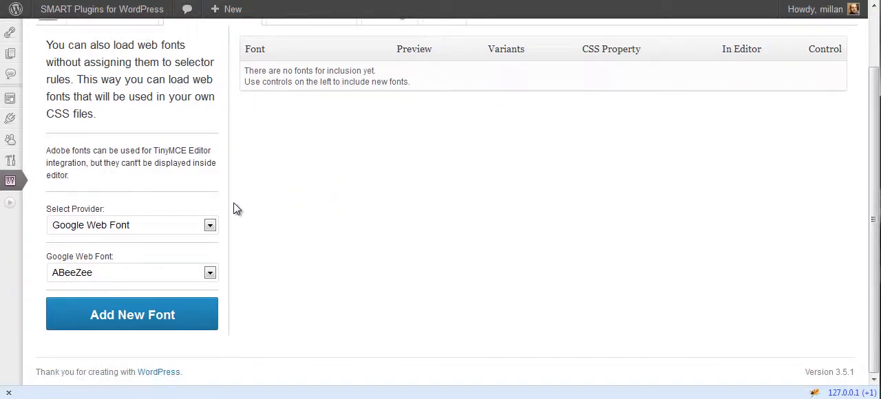
{"action": "left_click", "coordinate": [167, 272]}
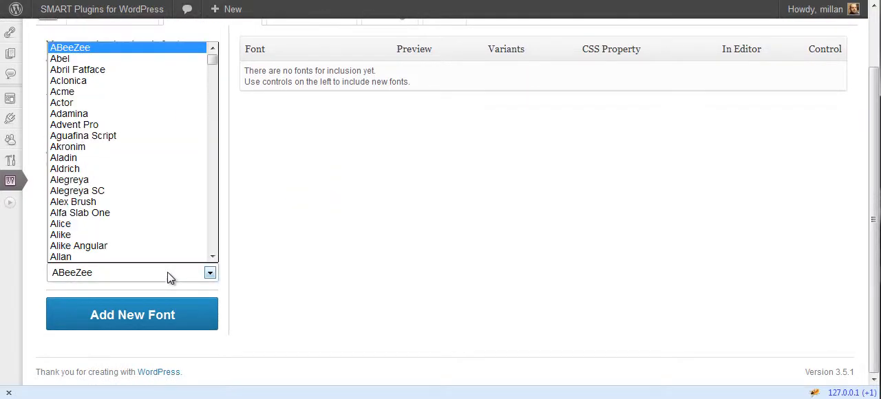
{"action": "left_click", "coordinate": [121, 224]}
{"action": "left_click", "coordinate": [172, 314]}
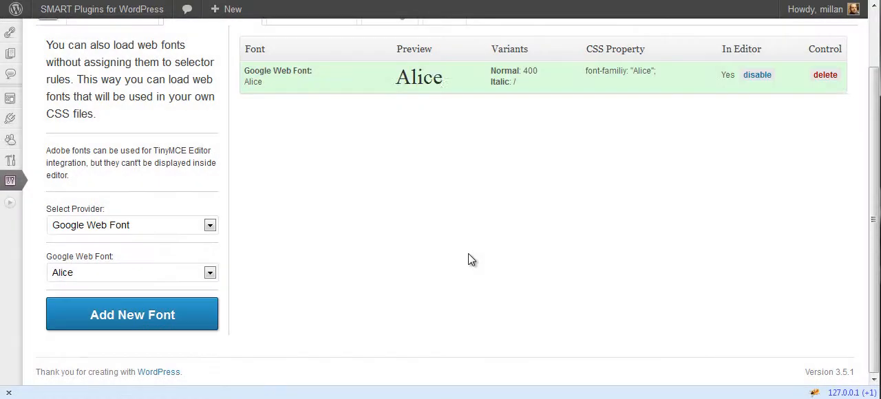
- Add the Adobe web font Antic Didone to the list of included fonts
{"action": "scroll", "coordinate": [463, 234], "scroll_direction": "up", "scroll_amount": 2}
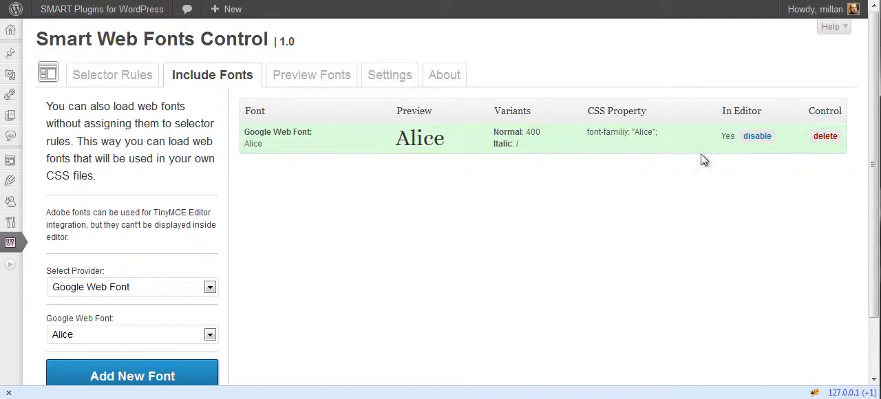
{"action": "left_click", "coordinate": [169, 285]}
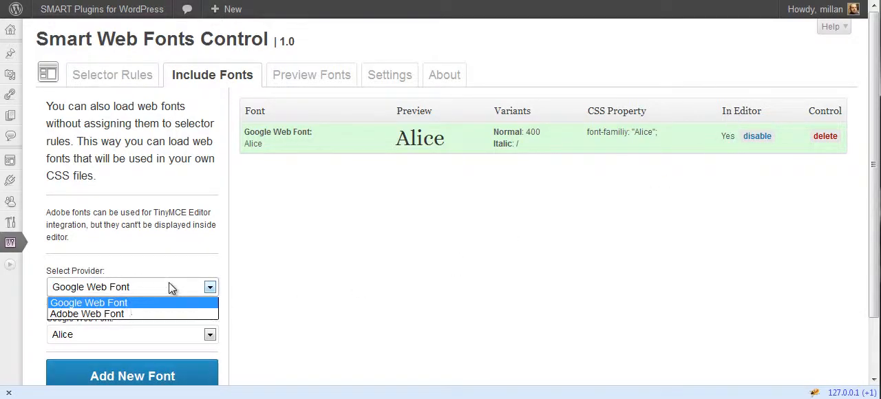
{"action": "left_click", "coordinate": [129, 313]}
{"action": "left_click", "coordinate": [127, 333]}
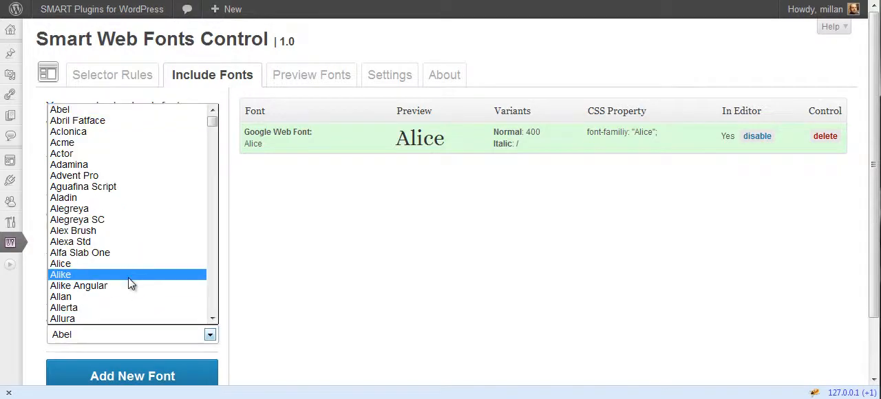
{"action": "scroll", "coordinate": [119, 294], "scroll_direction": "down", "scroll_amount": 5}
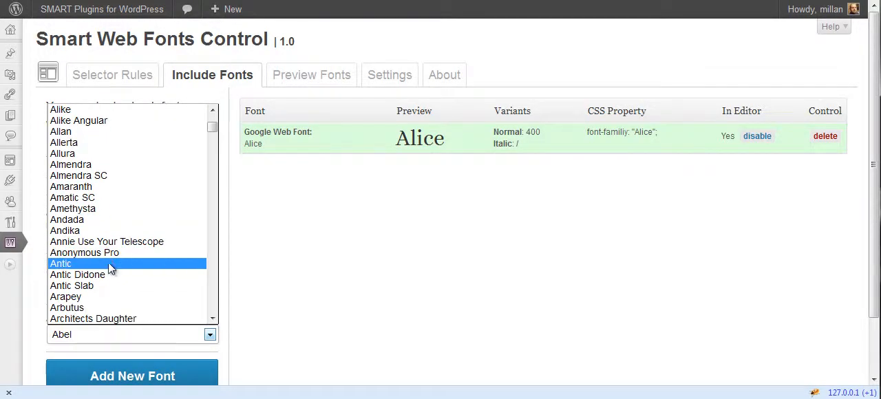
{"action": "left_click", "coordinate": [117, 279]}
{"action": "left_click", "coordinate": [138, 374]}
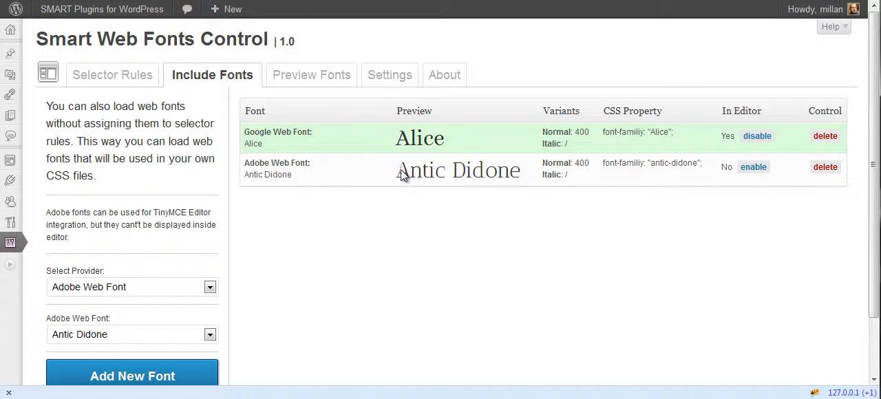
- Check the preview of Antic Didone and enable this font for use in the editor
{"action": "left_click_drag", "start_coordinate": [399, 175], "coordinate": [517, 172]}
{"action": "left_click", "coordinate": [520, 177]}
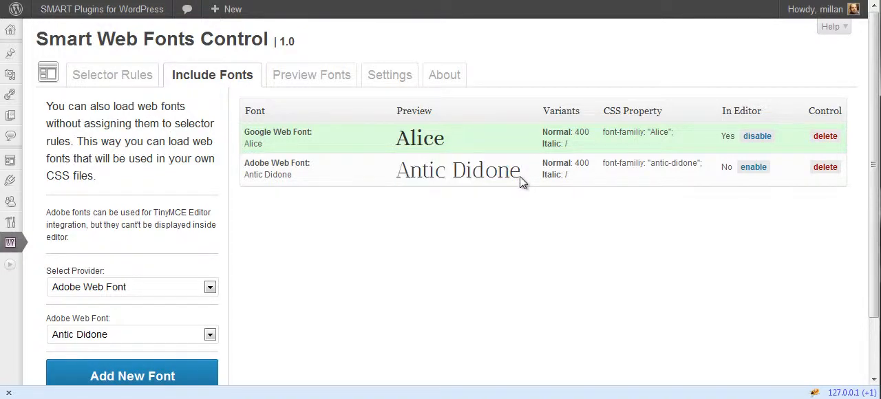
{"action": "left_click", "coordinate": [747, 167]}
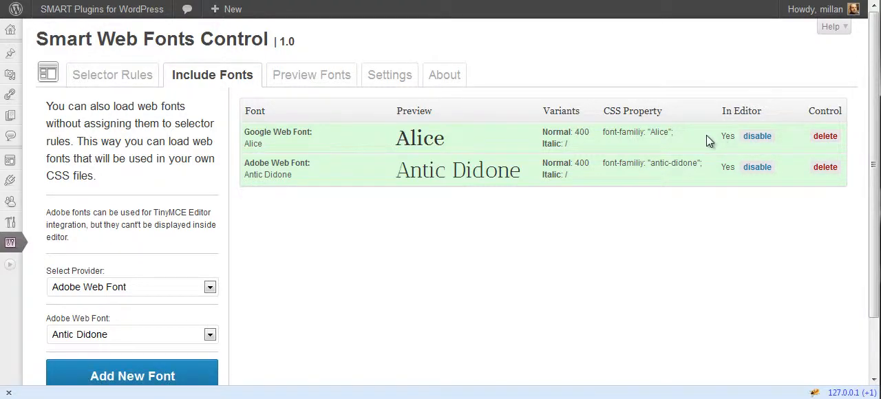
- Open the post Smart Responsive Menu 1.2 for editing and check the editor's font family list for the included fonts
{"action": "mouse_move", "coordinate": [11, 53]}
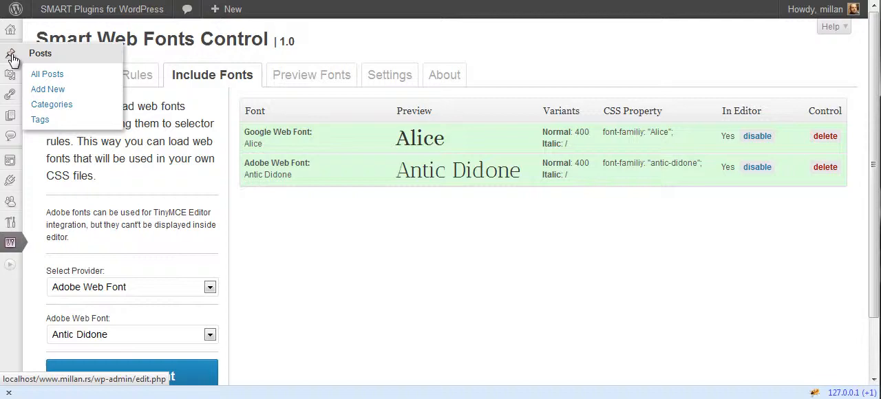
{"action": "left_click", "coordinate": [44, 74]}
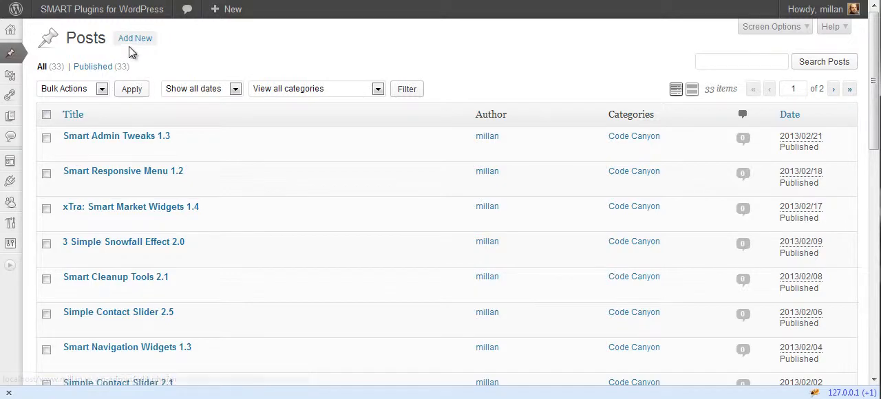
{"action": "left_click", "coordinate": [71, 186]}
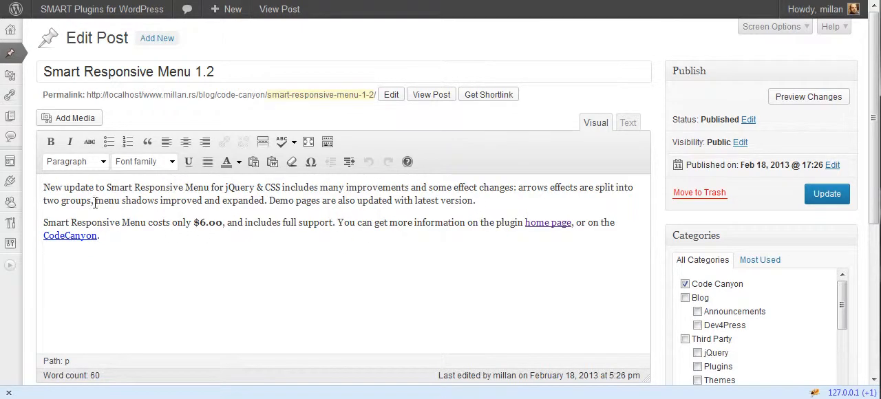
{"action": "left_click", "coordinate": [174, 164]}
{"action": "left_click", "coordinate": [291, 199]}
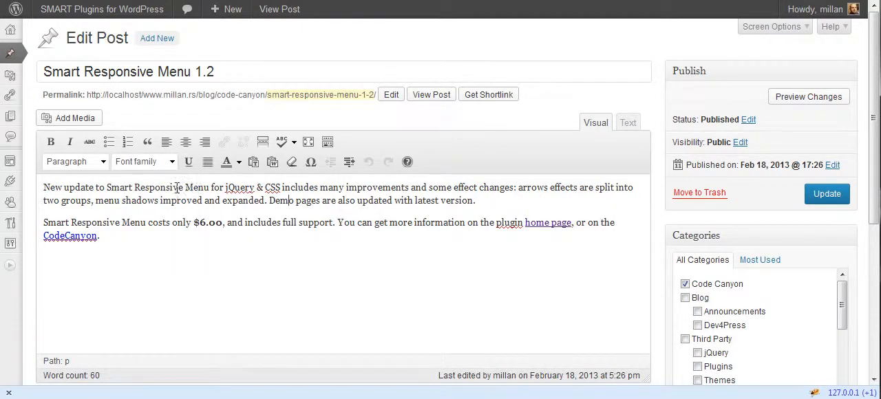
{"action": "left_click", "coordinate": [172, 163]}
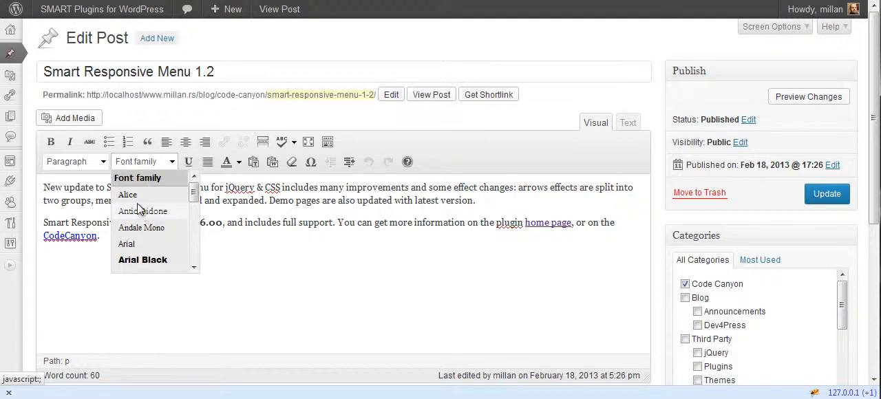
- Apply the Alice font to the word jQuery in the post's first paragraph
{"action": "double_click", "coordinate": [246, 187]}
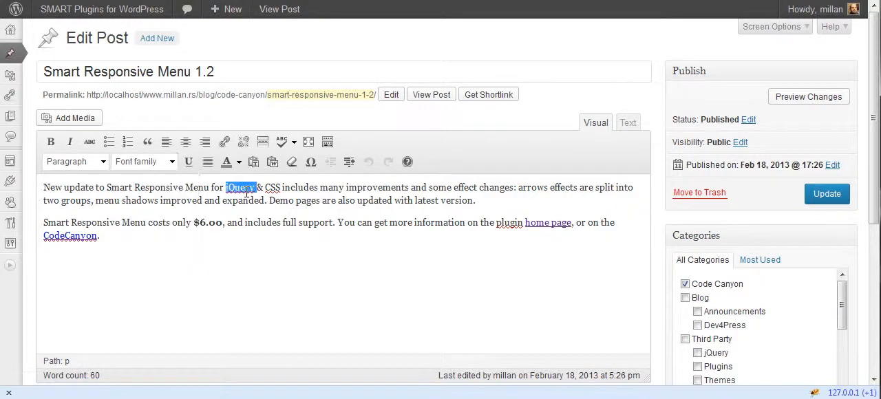
{"action": "left_click", "coordinate": [174, 162]}
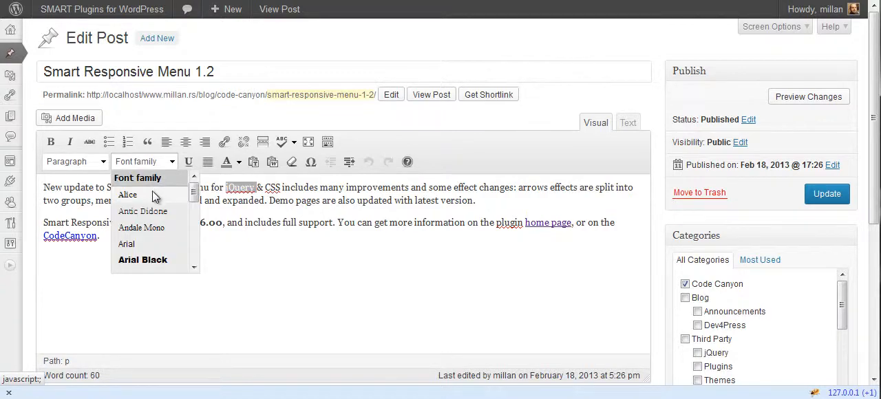
{"action": "left_click", "coordinate": [155, 196]}
{"action": "left_click", "coordinate": [231, 188]}
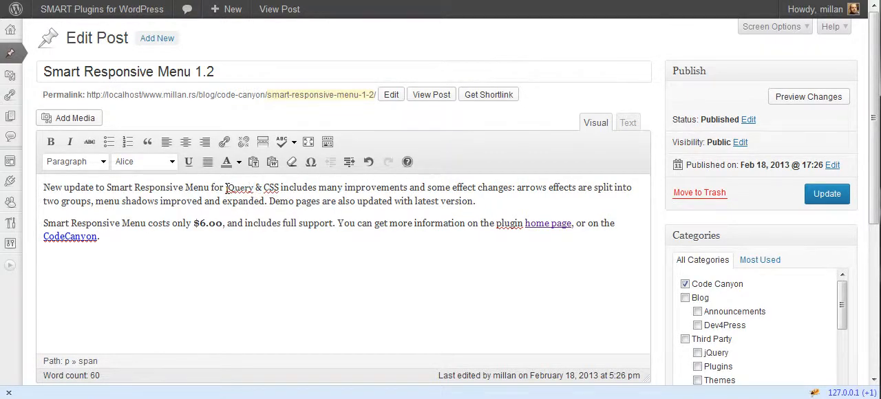
- Apply the Antic Didone font to the word jQuery in the post's first paragraph
{"action": "left_click_drag", "start_coordinate": [226, 188], "coordinate": [255, 190]}
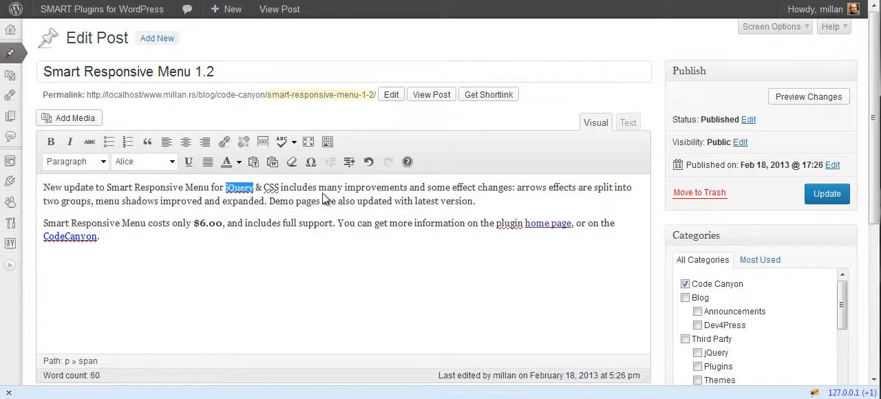
{"action": "left_click", "coordinate": [171, 162]}
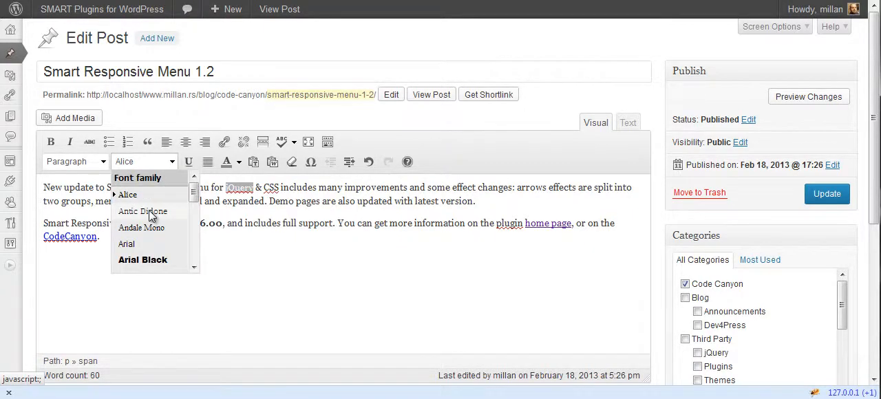
{"action": "left_click", "coordinate": [149, 209]}
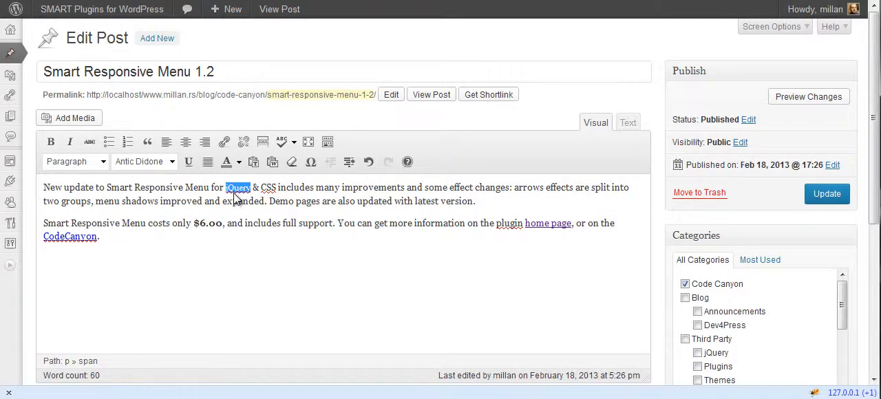
- Check the fonts offered in the editor's font family list again without applying one
{"action": "left_click", "coordinate": [172, 161]}
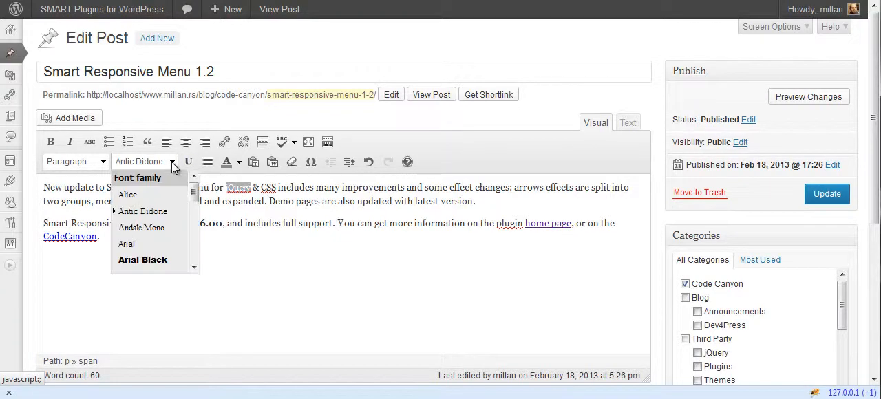
{"action": "left_click", "coordinate": [221, 209]}
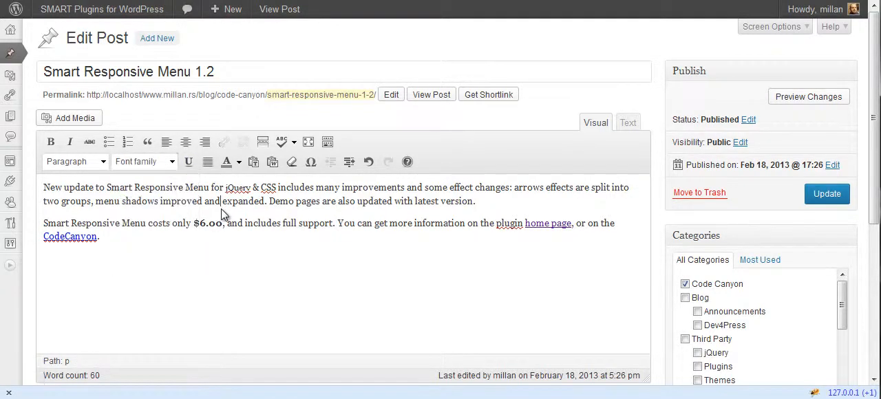
{"action": "left_click", "coordinate": [479, 203]}
{"action": "left_click_drag", "start_coordinate": [223, 188], "coordinate": [252, 188]}
{"action": "left_click", "coordinate": [173, 163]}
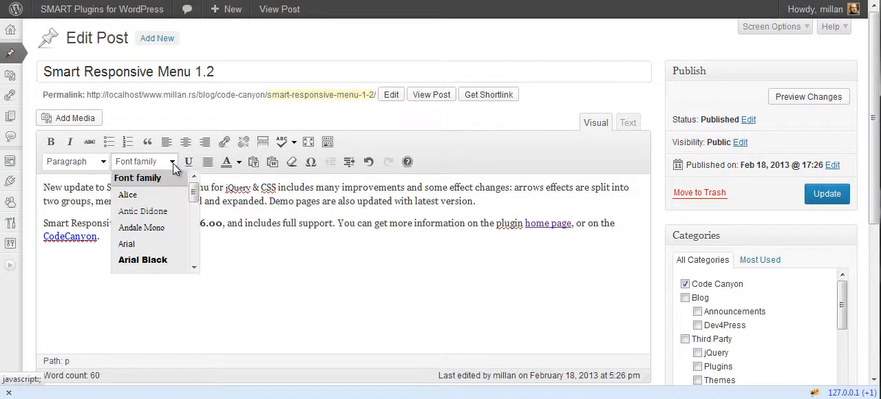
{"action": "left_click", "coordinate": [249, 201]}
- Leave the post without saving and open the Selector Rules of the Smart Web Fonts settings
{"action": "mouse_move", "coordinate": [18, 253]}
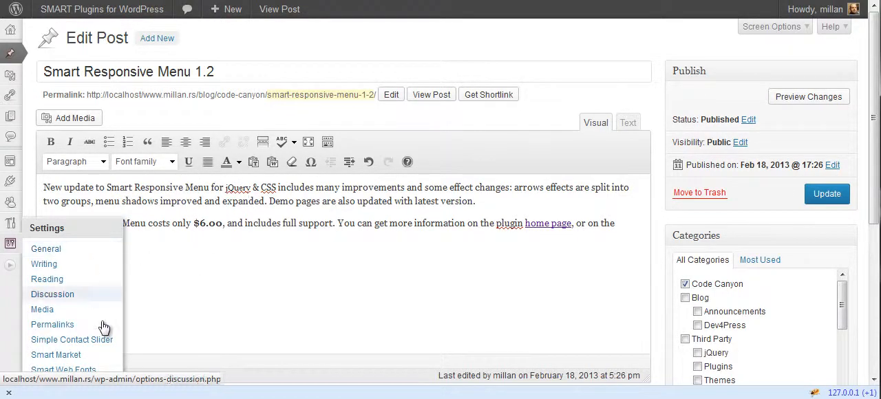
{"action": "left_click", "coordinate": [100, 373]}
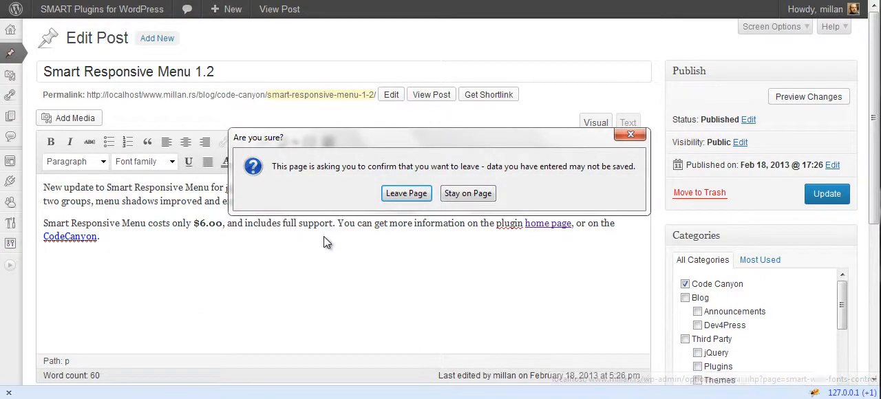
{"action": "left_click", "coordinate": [396, 193]}
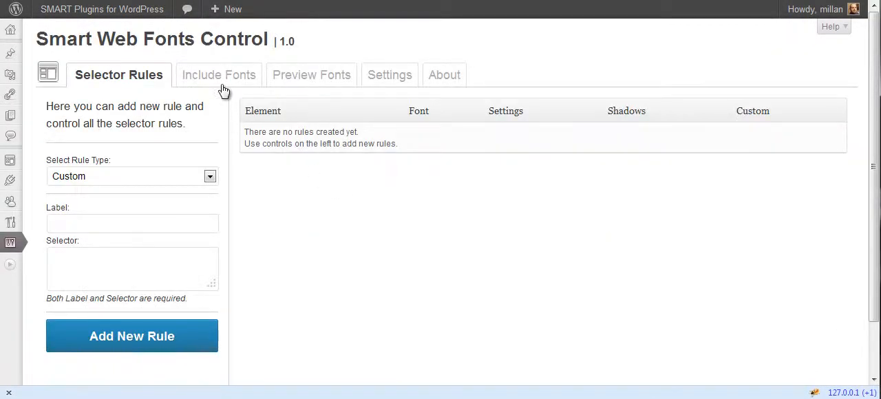
{"action": "left_click", "coordinate": [220, 80]}
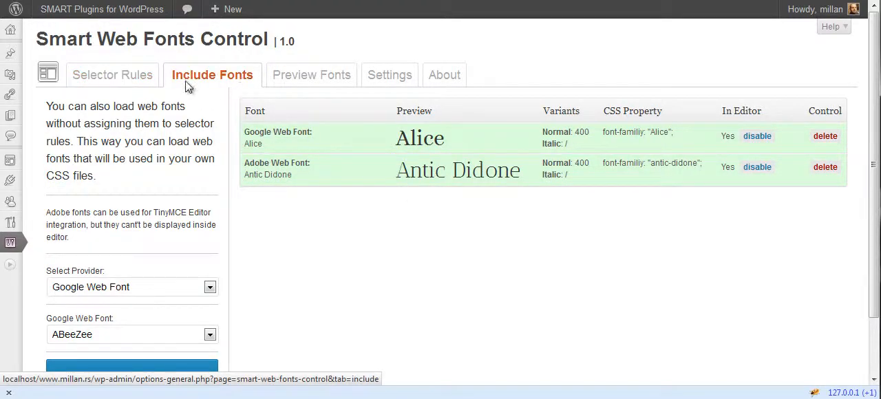
{"action": "left_click", "coordinate": [123, 81]}
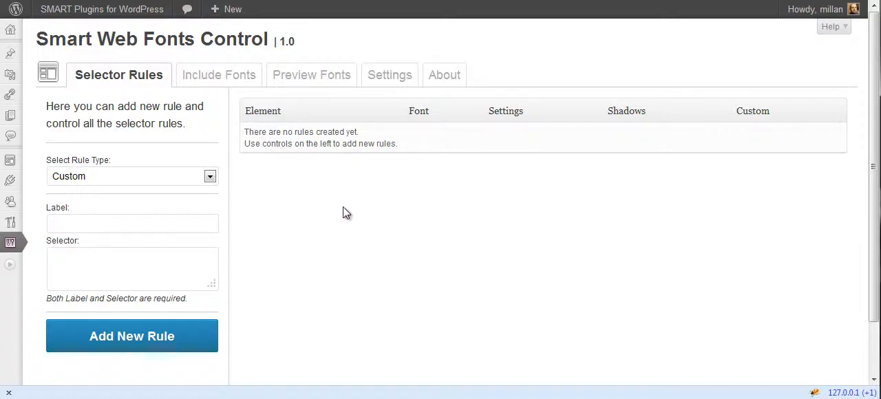
- Add a new rule of type Custom labelled Main Headings with the selector h1,h2
{"action": "left_click", "coordinate": [209, 177]}
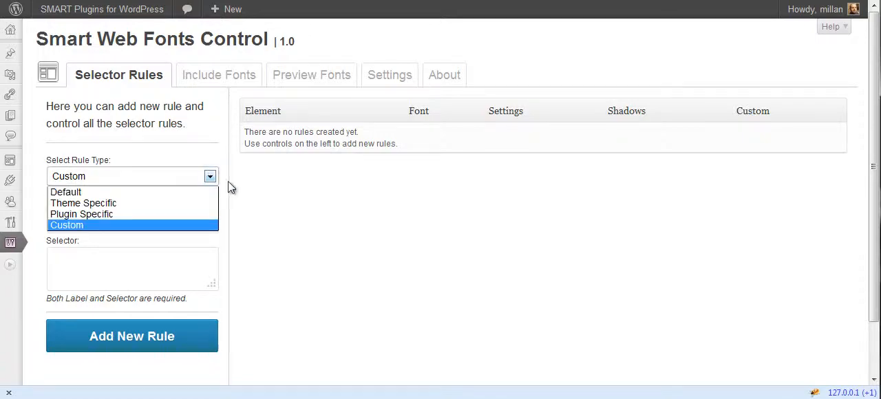
{"action": "left_click", "coordinate": [249, 197]}
{"action": "left_click", "coordinate": [124, 230]}
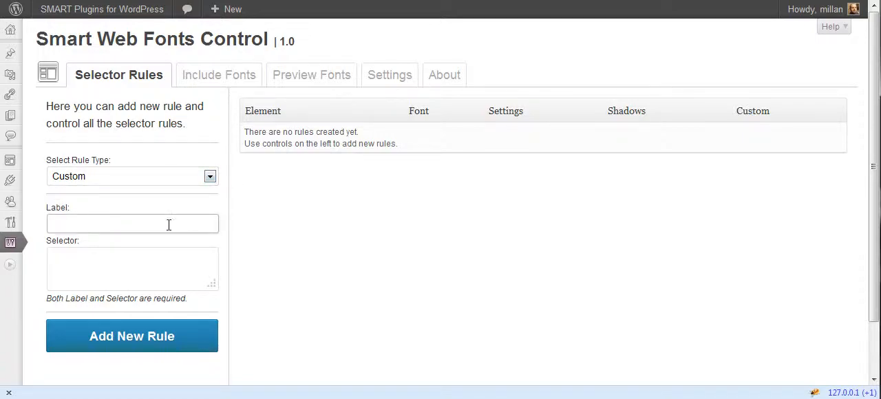
{"action": "left_click", "coordinate": [148, 261]}
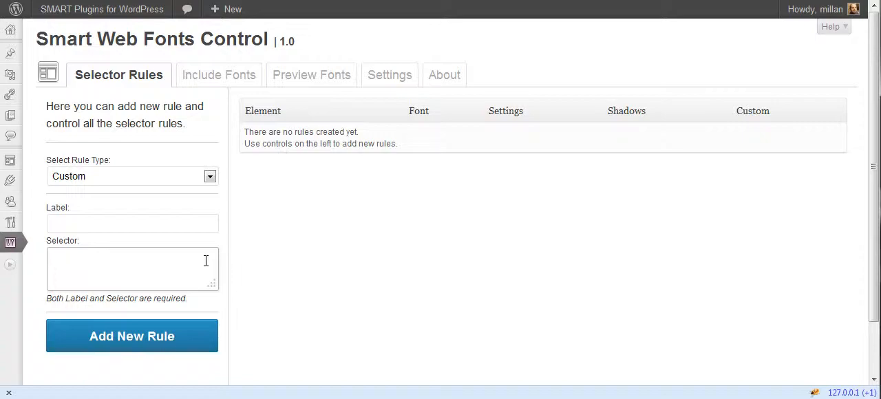
{"action": "left_click", "coordinate": [165, 227]}
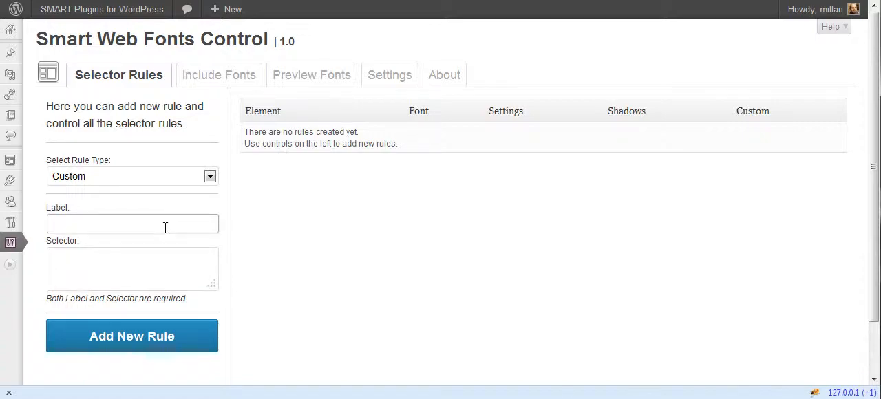
{"action": "type", "text": "Main Headings"}
{"action": "key", "text": "Tab"}
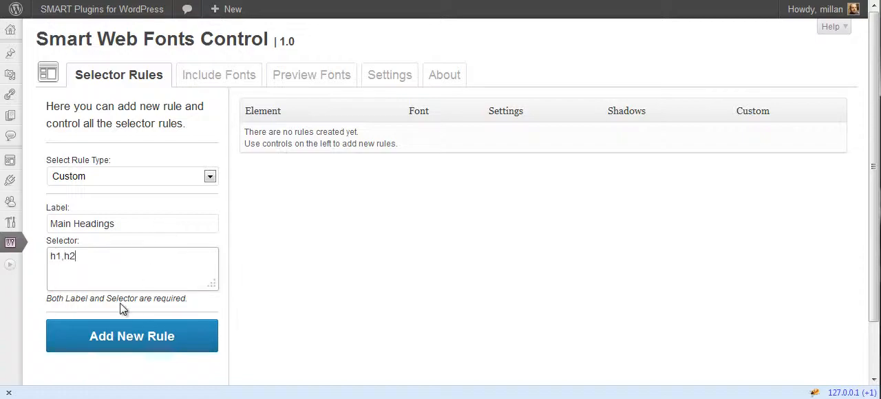
{"action": "left_click", "coordinate": [123, 336]}
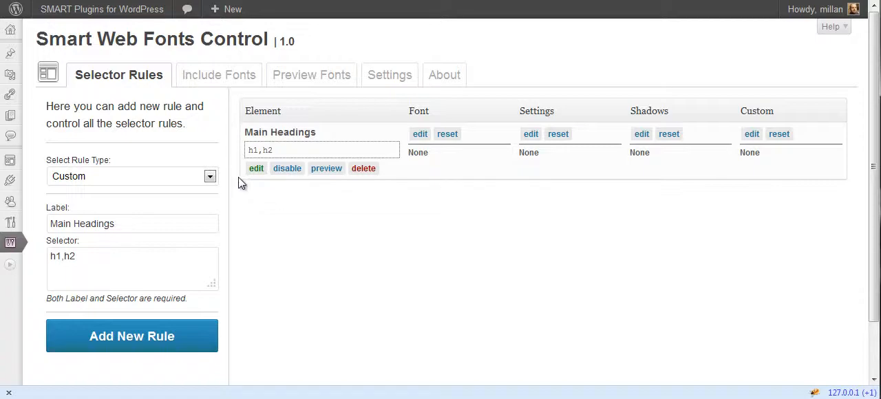
- View the editable label and selector of the Main Headings rule and cancel without changes
{"action": "left_click", "coordinate": [256, 168]}
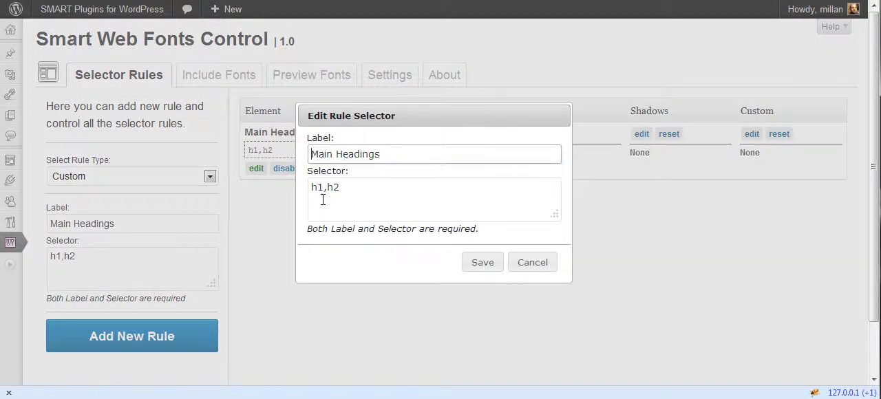
{"action": "left_click", "coordinate": [421, 201]}
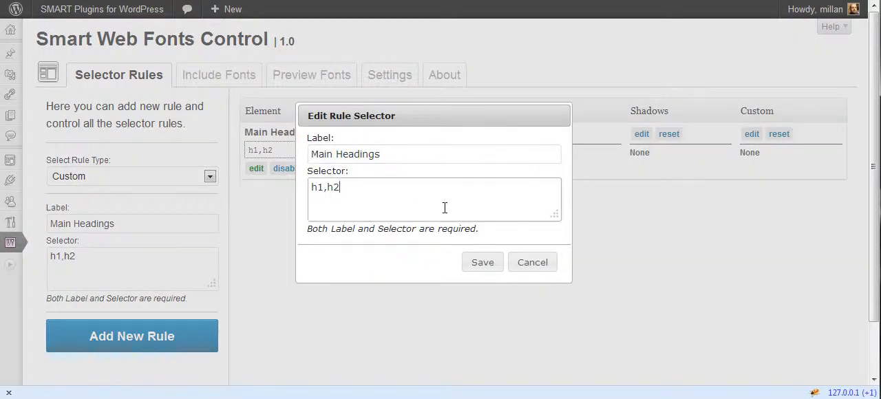
{"action": "left_click", "coordinate": [532, 266]}
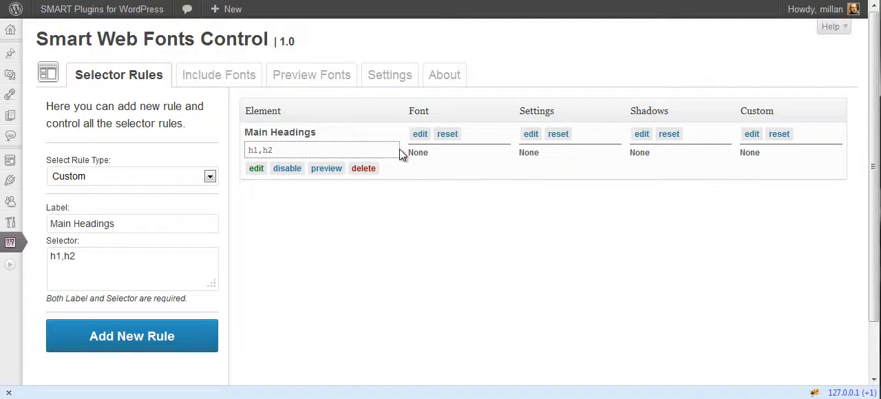
- Preview the Main Headings rule with the default sample text before a font is assigned
{"action": "left_click", "coordinate": [326, 168]}
{"action": "left_click", "coordinate": [443, 186]}
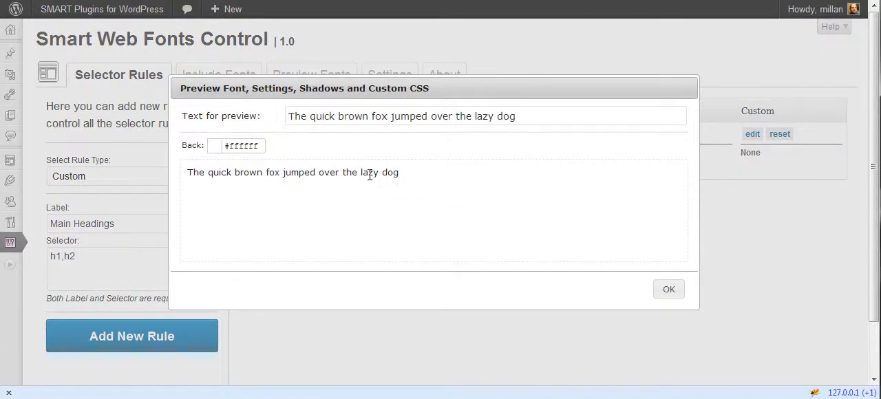
{"action": "left_click", "coordinate": [668, 291]}
- Edit the font of the Main Headings rule and choose the Google Web Font Nova Cut
{"action": "left_click", "coordinate": [420, 134]}
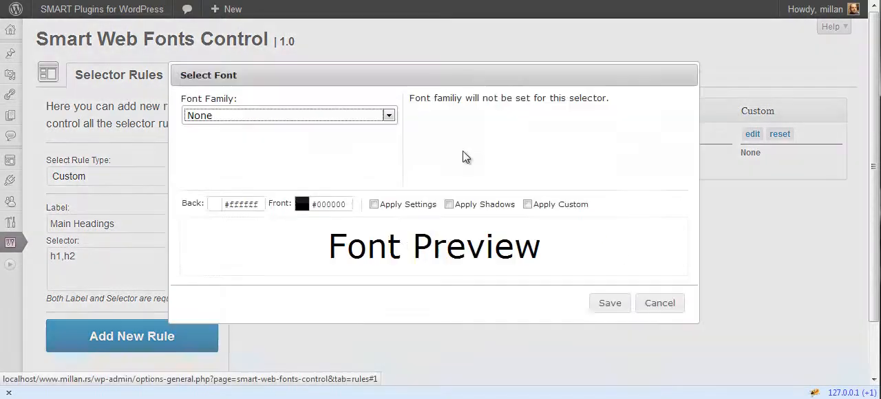
{"action": "left_click", "coordinate": [347, 117]}
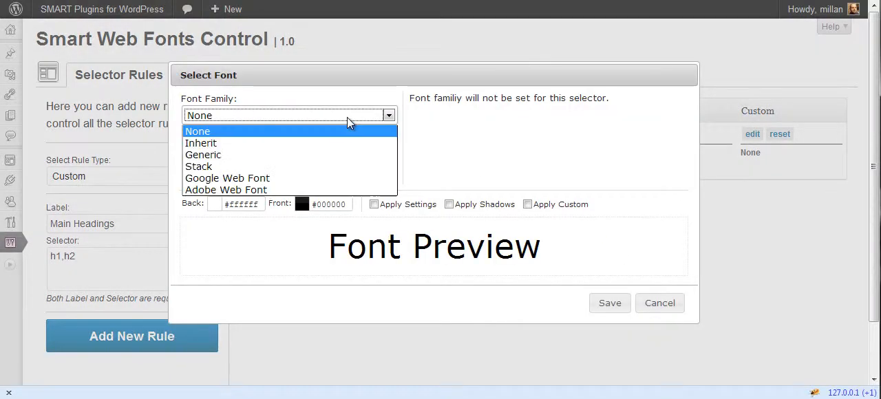
{"action": "left_click", "coordinate": [318, 179]}
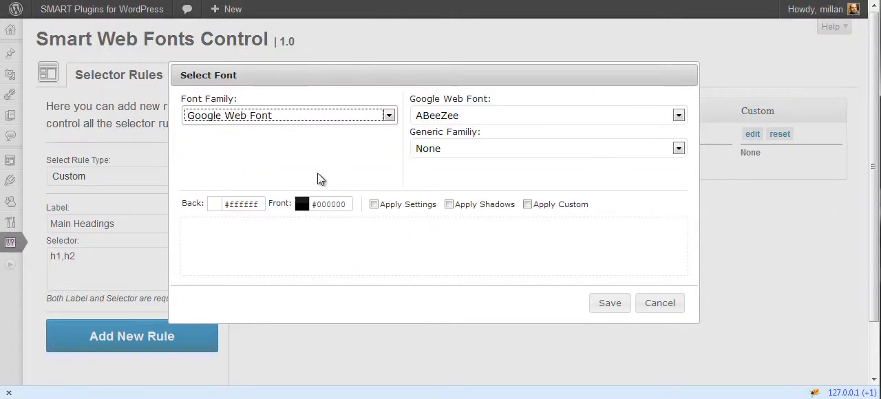
{"action": "left_click", "coordinate": [571, 117]}
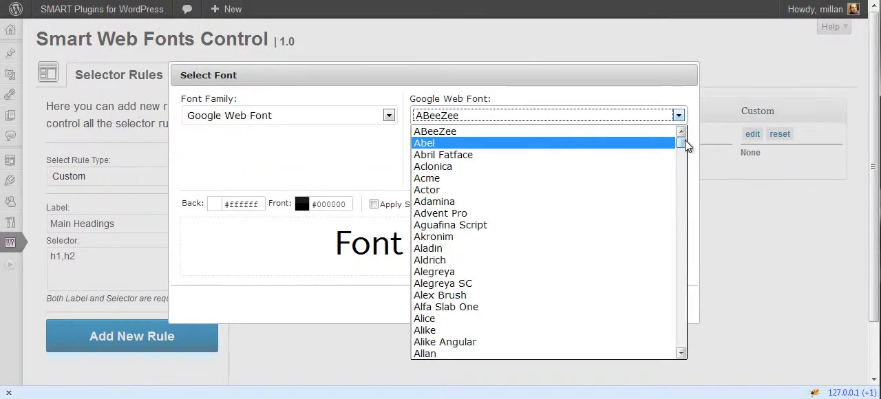
{"action": "left_click_drag", "start_coordinate": [683, 137], "coordinate": [629, 268]}
{"action": "left_click", "coordinate": [530, 242]}
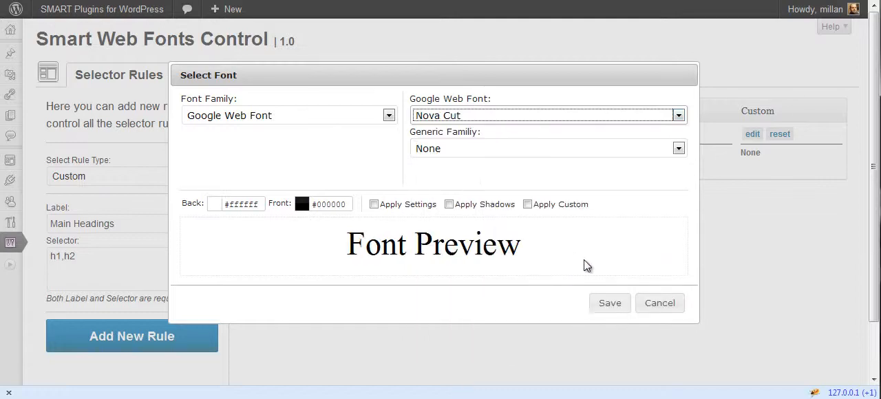
- Set the generic family for the Main Headings font to Sans Serif
{"action": "double_click", "coordinate": [520, 169]}
{"action": "left_click", "coordinate": [468, 132]}
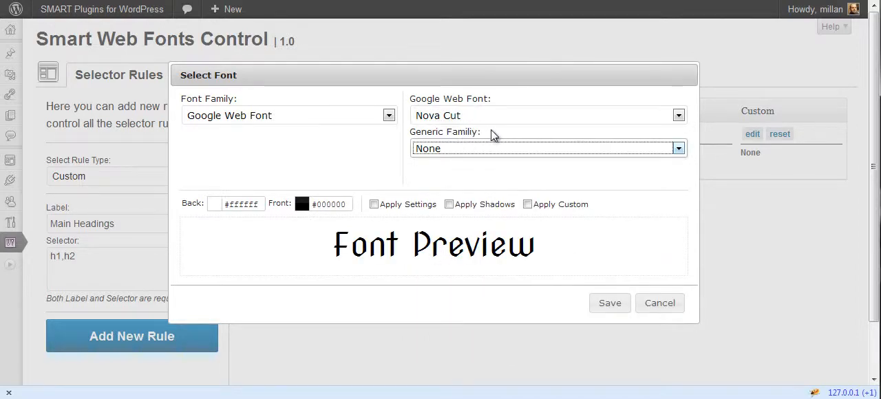
{"action": "left_click", "coordinate": [493, 131]}
{"action": "left_click", "coordinate": [490, 147]}
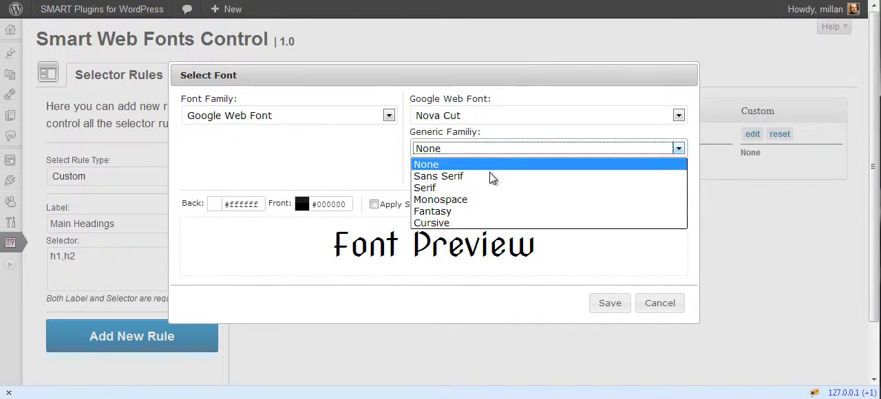
{"action": "left_click", "coordinate": [491, 177]}
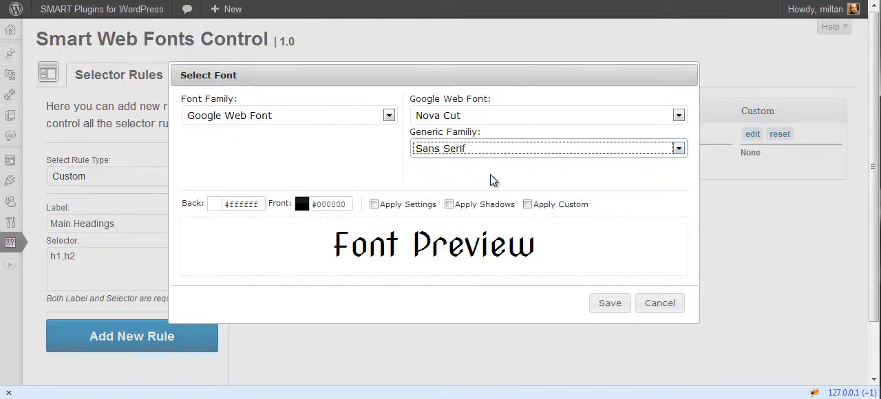
{"action": "double_click", "coordinate": [491, 176]}
{"action": "left_click", "coordinate": [513, 131]}
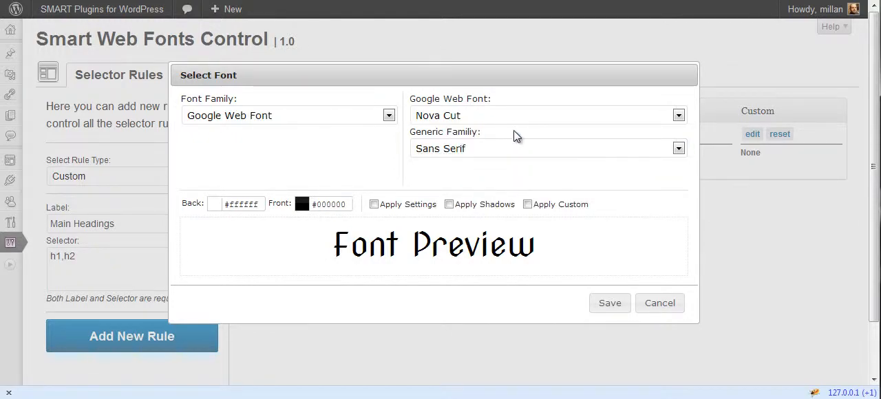
- Set the font preview's background colour to #f7e1e1 and its text colour to #a62b2b
{"action": "left_click", "coordinate": [253, 205]}
{"action": "left_click_drag", "start_coordinate": [276, 153], "coordinate": [218, 94]}
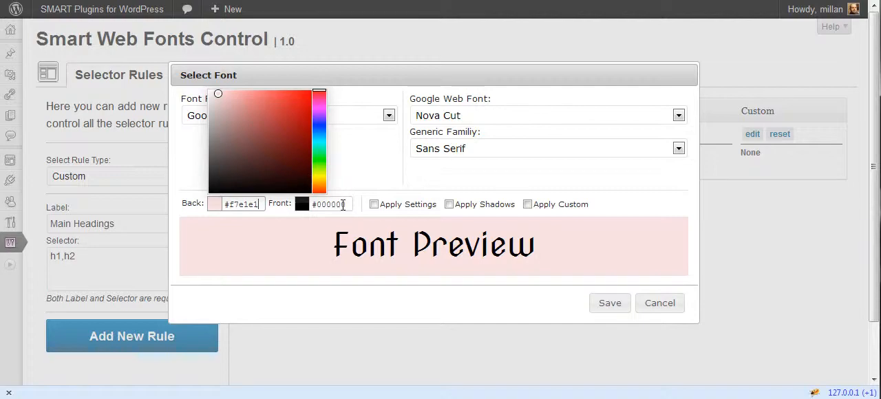
{"action": "left_click", "coordinate": [324, 203]}
{"action": "left_click", "coordinate": [362, 148]}
{"action": "left_click", "coordinate": [372, 127]}
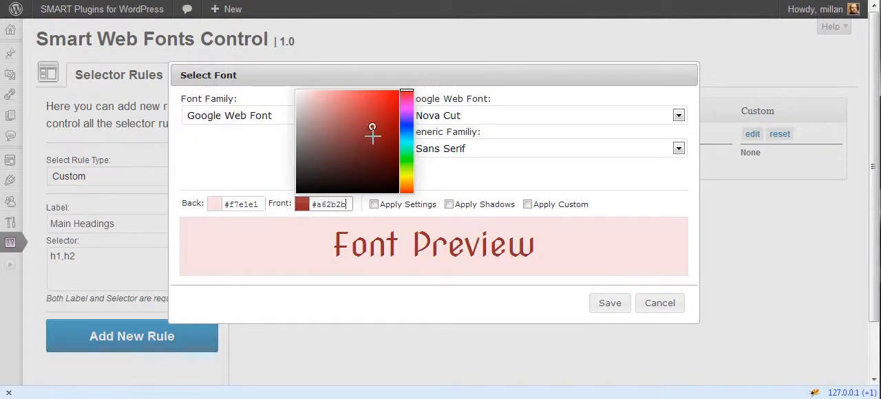
{"action": "left_click", "coordinate": [555, 260]}
- Save the font choice for the Main Headings rule and check the rule's preview
{"action": "left_click", "coordinate": [609, 303]}
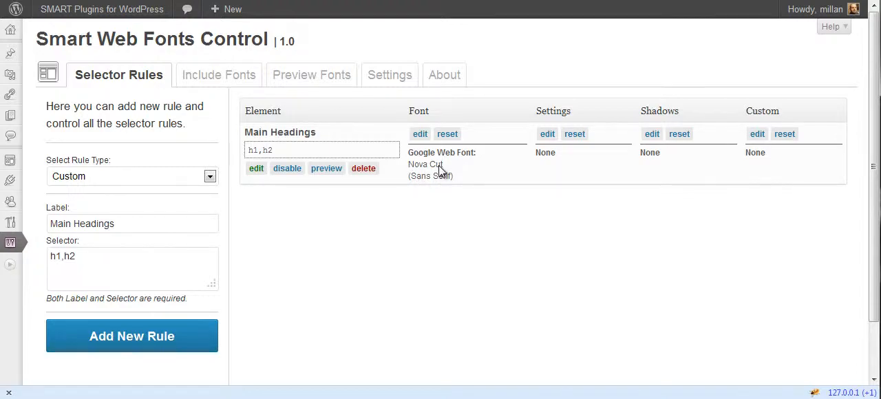
{"action": "left_click", "coordinate": [326, 168]}
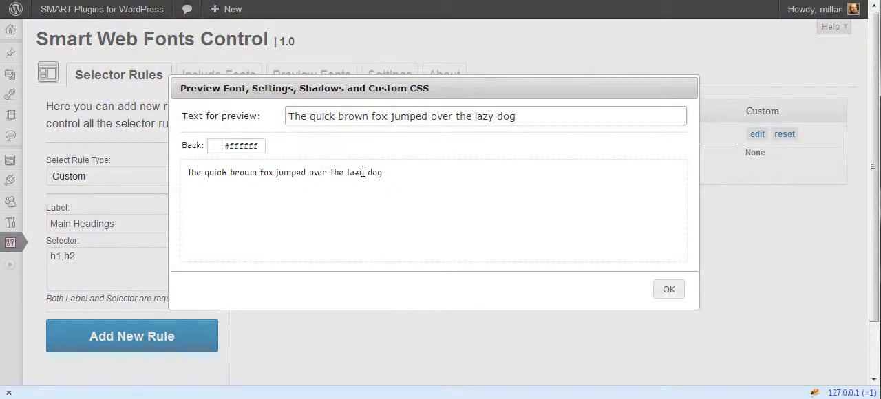
{"action": "left_click", "coordinate": [665, 290]}
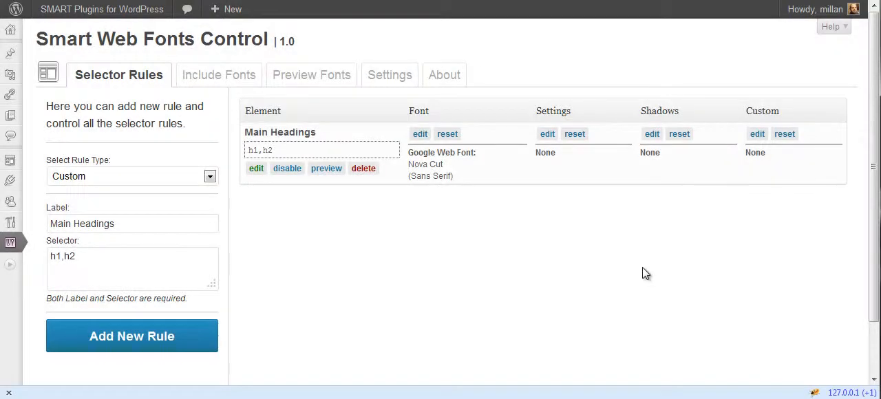
- Edit the settings of the Main Headings rule, choosing Center alignment and Normal line height
{"action": "left_click", "coordinate": [547, 134]}
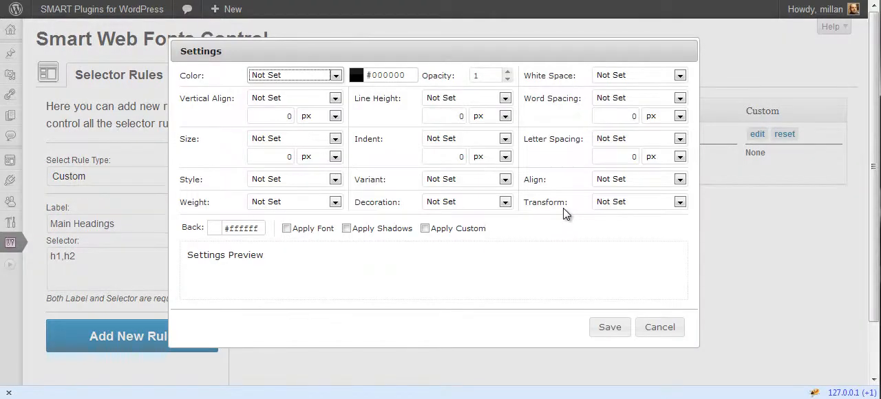
{"action": "left_click", "coordinate": [557, 244]}
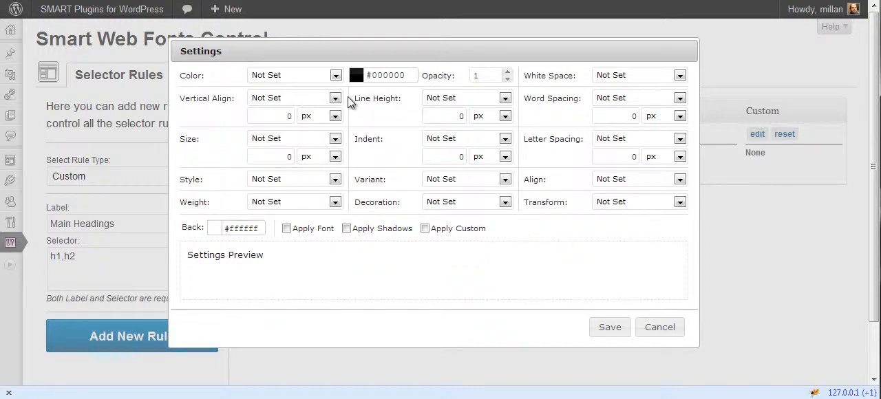
{"action": "left_click", "coordinate": [631, 178]}
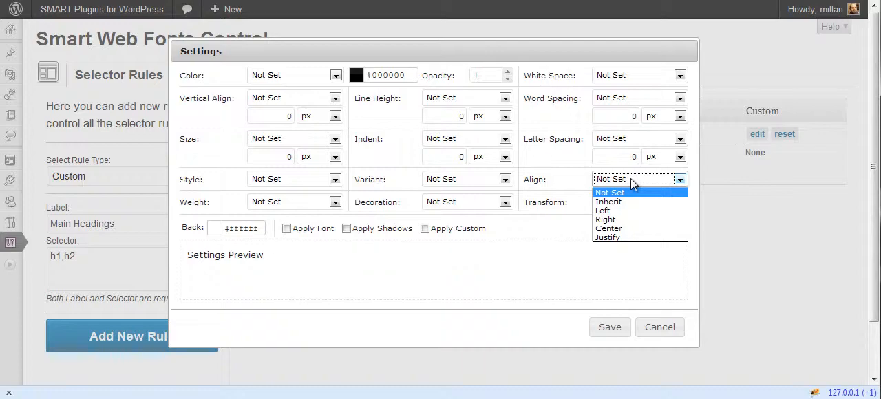
{"action": "left_click", "coordinate": [618, 229]}
{"action": "left_click", "coordinate": [458, 98]}
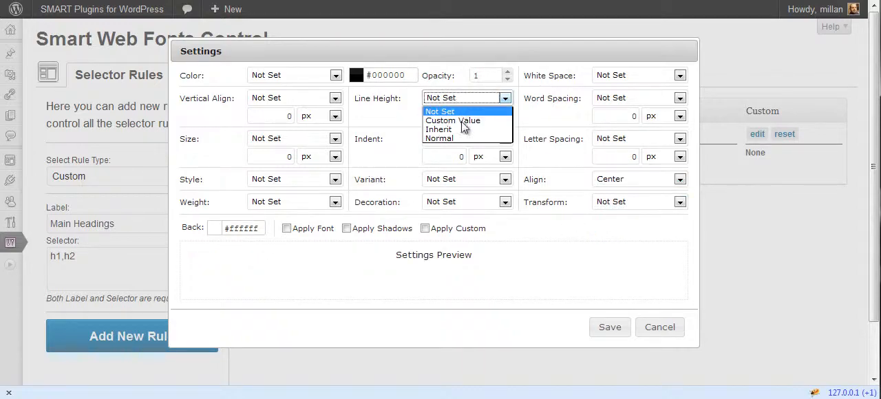
{"action": "left_click", "coordinate": [462, 137]}
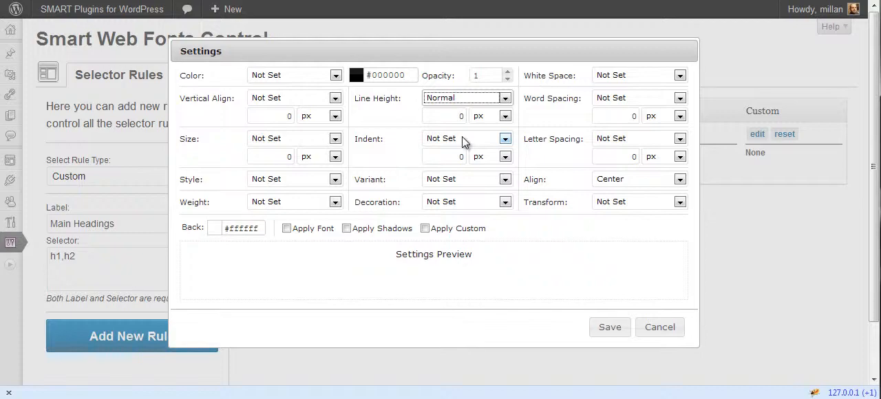
- Set a custom text size of 40 px and Bold weight for the Main Headings rule
{"action": "left_click", "coordinate": [294, 143]}
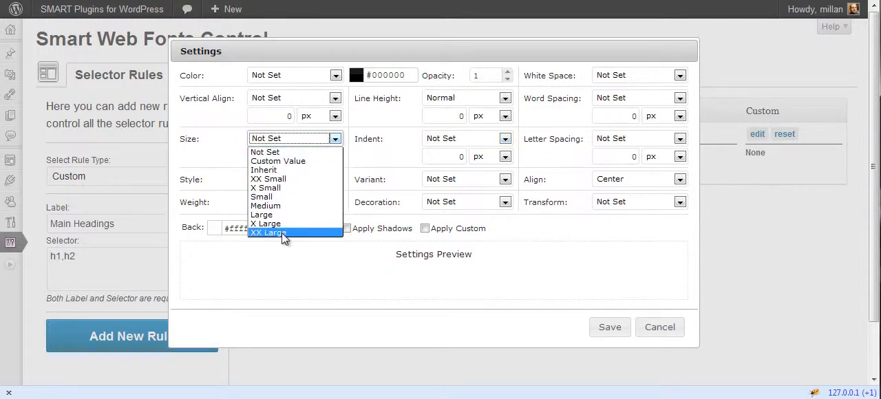
{"action": "left_click", "coordinate": [284, 161]}
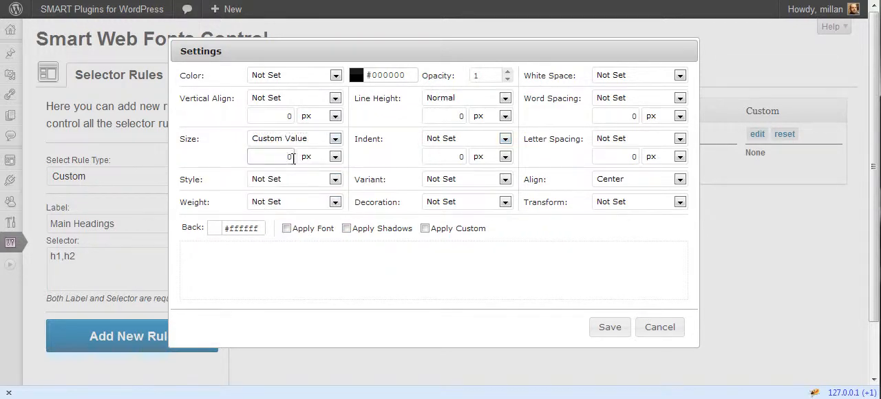
{"action": "key", "text": "Tab"}
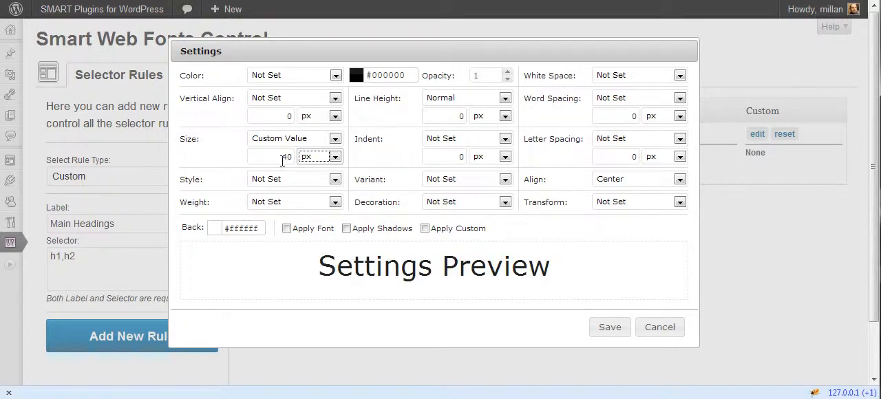
{"action": "left_click", "coordinate": [281, 161]}
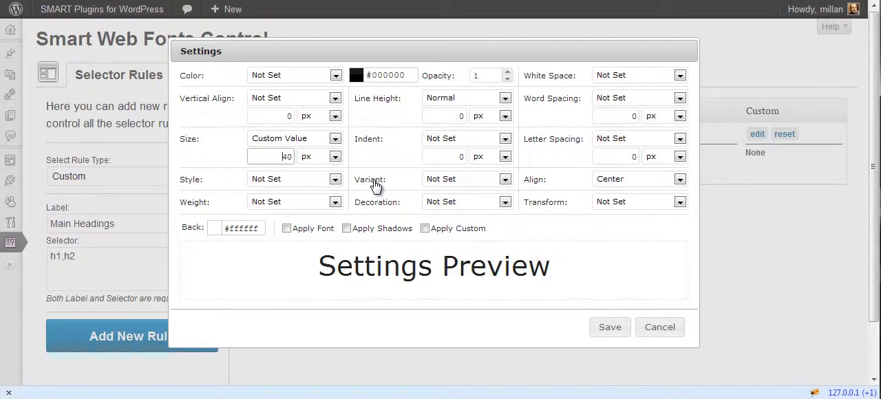
{"action": "left_click", "coordinate": [287, 204]}
{"action": "left_click", "coordinate": [278, 257]}
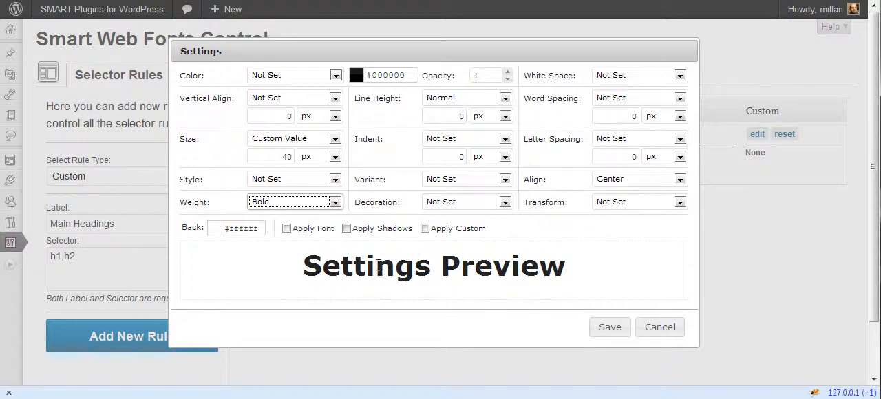
- Check the settings preview with the rule's font briefly applied, and set the text transform to Upper Case
{"action": "left_click", "coordinate": [287, 228]}
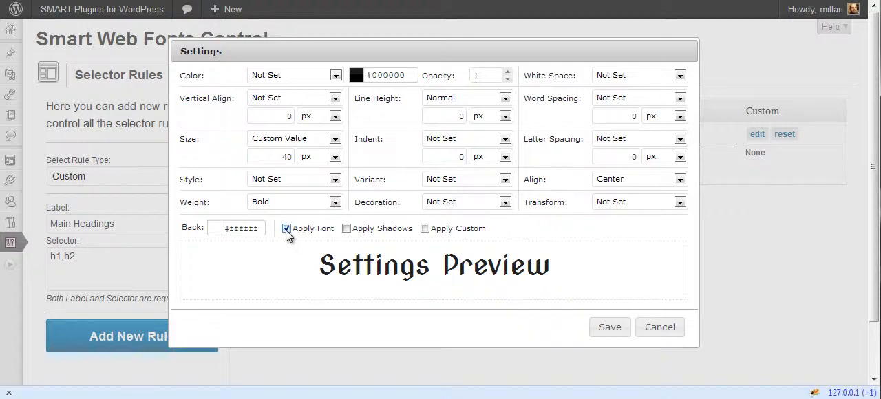
{"action": "left_click", "coordinate": [294, 234]}
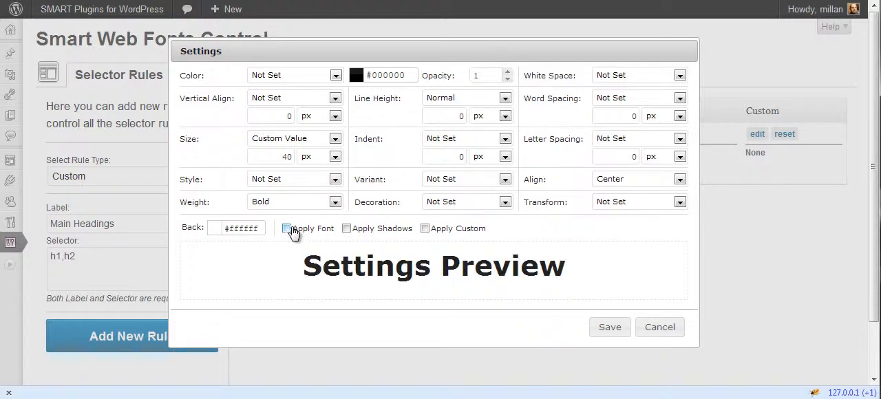
{"action": "left_click", "coordinate": [639, 205]}
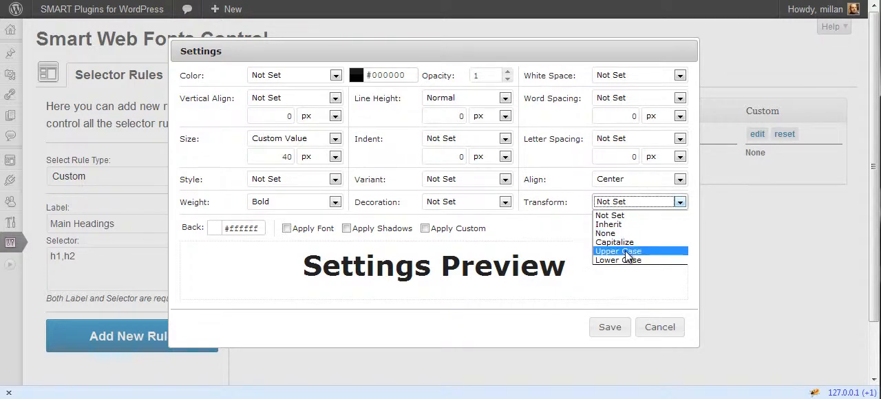
{"action": "left_click", "coordinate": [625, 250]}
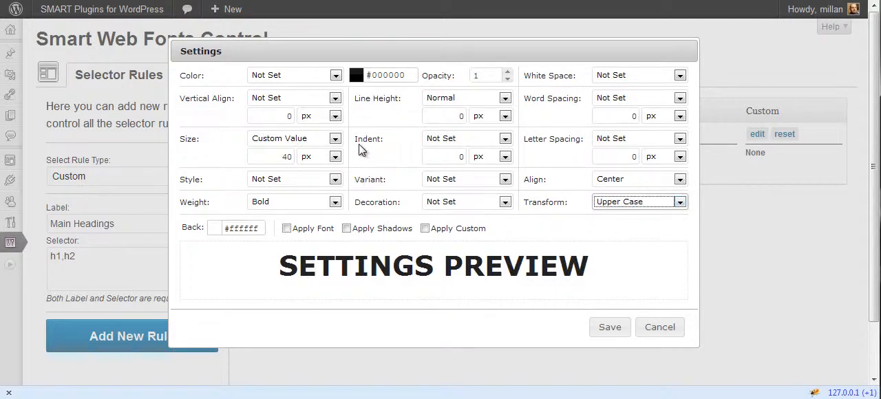
- Pick the red #ff0000 as text colour and set the colour option to Custom Value
{"action": "left_click", "coordinate": [389, 75]}
{"action": "left_click_drag", "start_coordinate": [443, 97], "coordinate": [457, 84]}
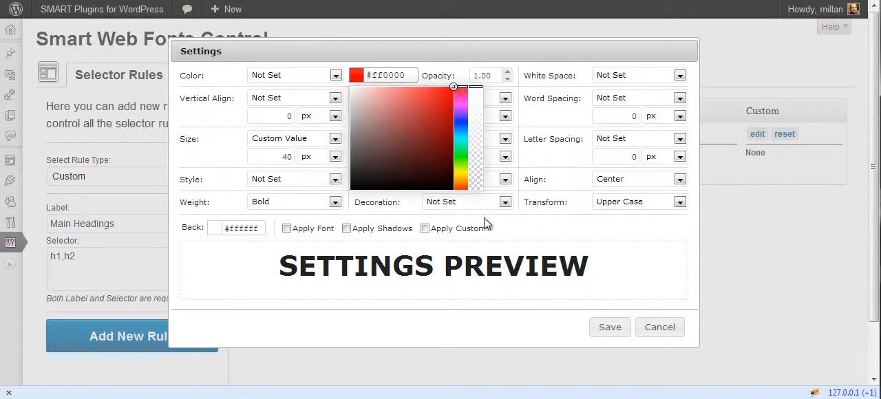
{"action": "left_click", "coordinate": [301, 97]}
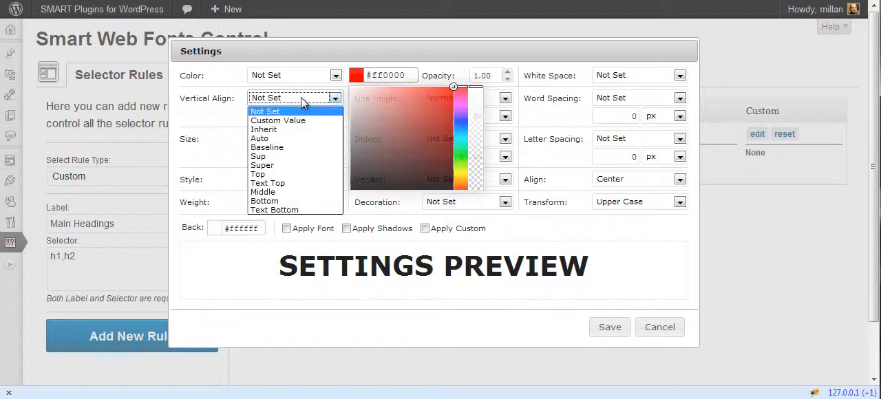
{"action": "left_click", "coordinate": [301, 97]}
{"action": "left_click", "coordinate": [280, 75]}
{"action": "left_click", "coordinate": [274, 97]}
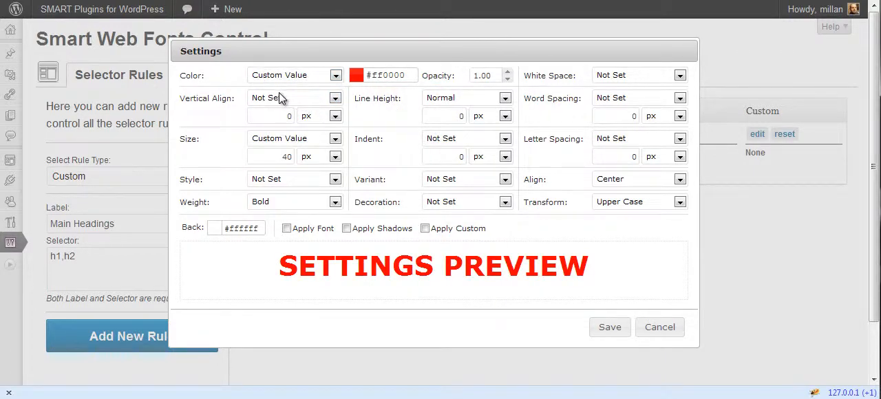
- Save the settings of the Main Headings rule, and expand and collapse their listing
{"action": "left_click", "coordinate": [605, 328]}
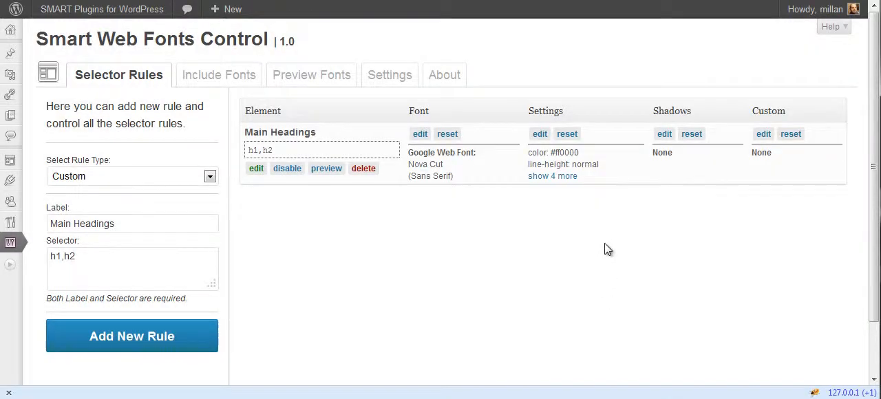
{"action": "left_click", "coordinate": [554, 176]}
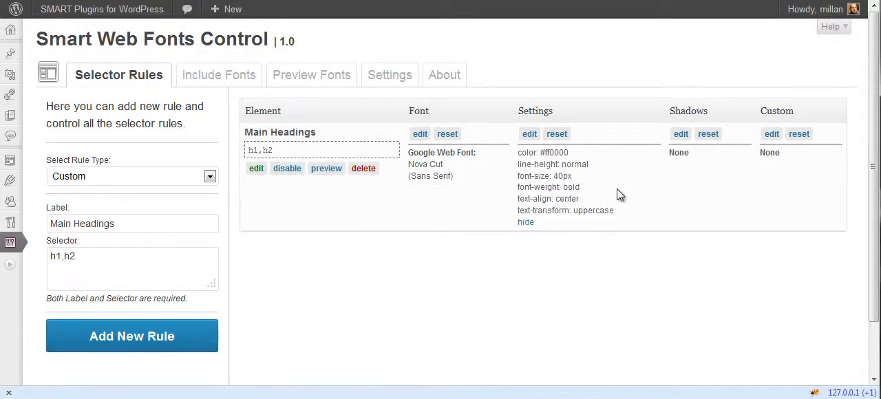
{"action": "left_click", "coordinate": [528, 222]}
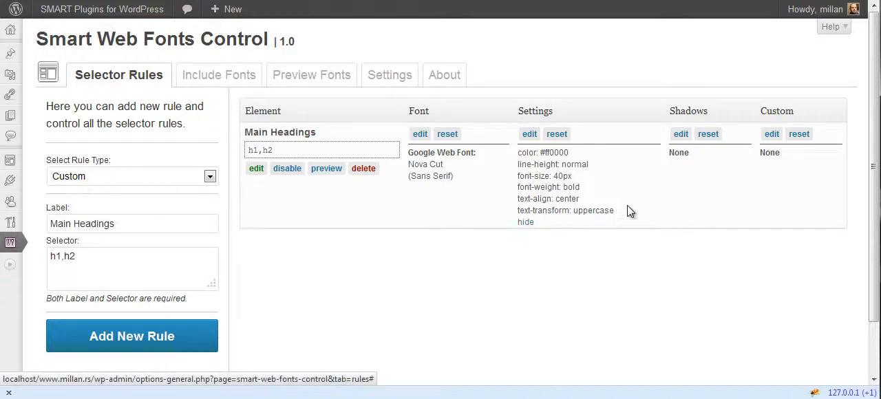
- Edit the shadows of the Main Headings rule, loading the predefined Float 3D shadow and adding one more shadow layer
{"action": "left_click", "coordinate": [675, 137]}
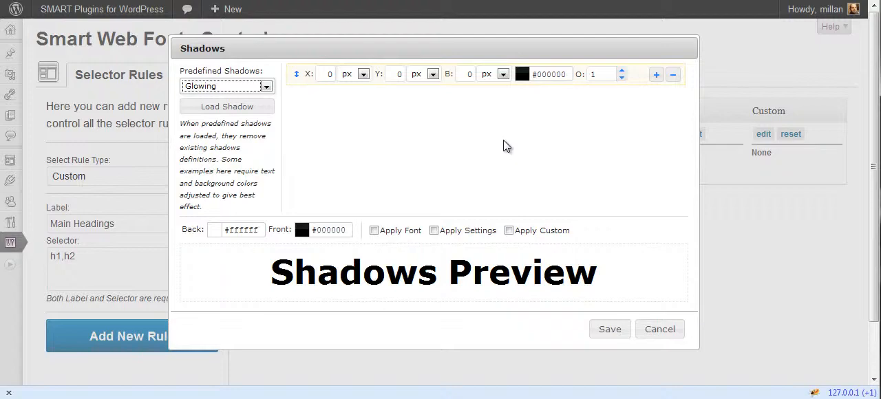
{"action": "left_click", "coordinate": [252, 88]}
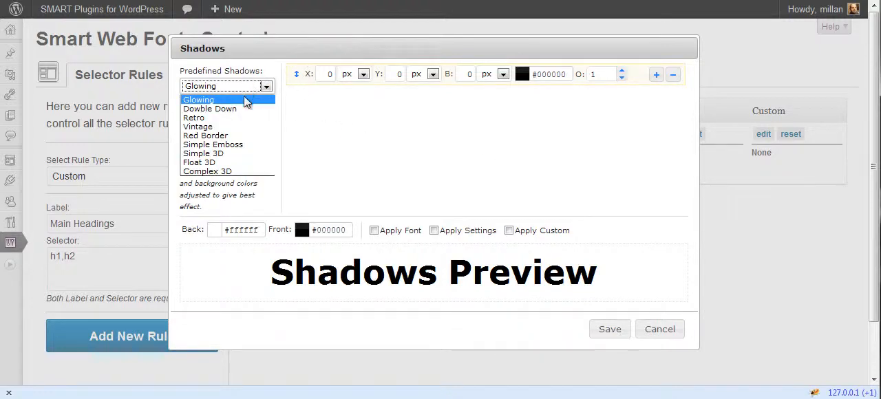
{"action": "left_click", "coordinate": [217, 164]}
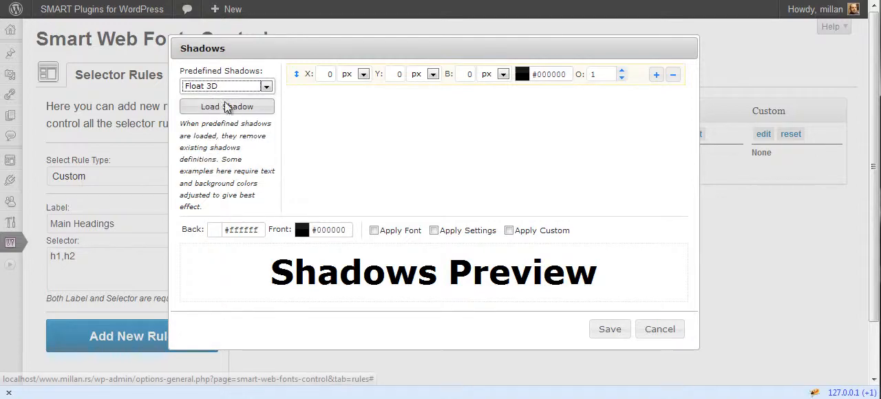
{"action": "left_click", "coordinate": [225, 108]}
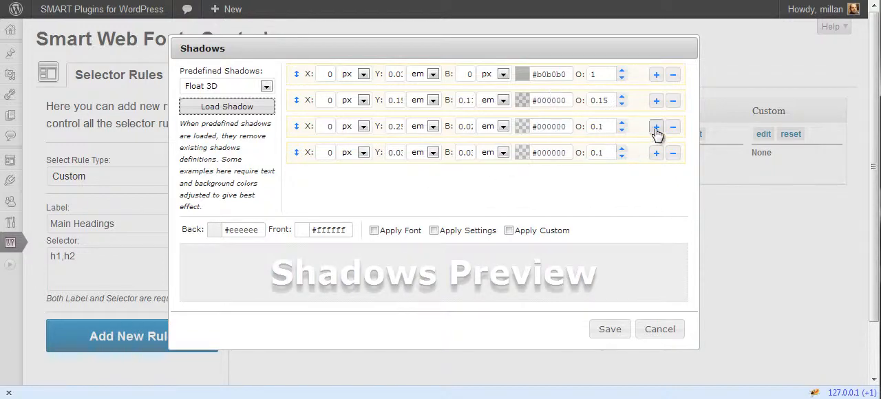
{"action": "left_click", "coordinate": [656, 153]}
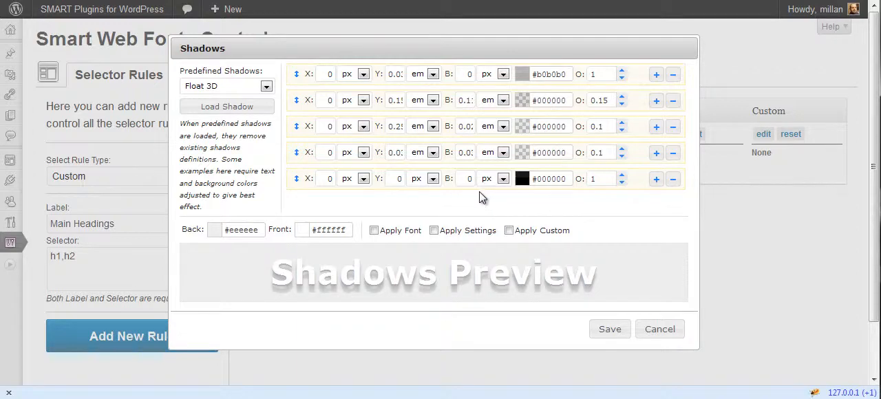
- Check the shadows preview with the rule's font and settings applied, and switch both off again
{"action": "left_click", "coordinate": [405, 232]}
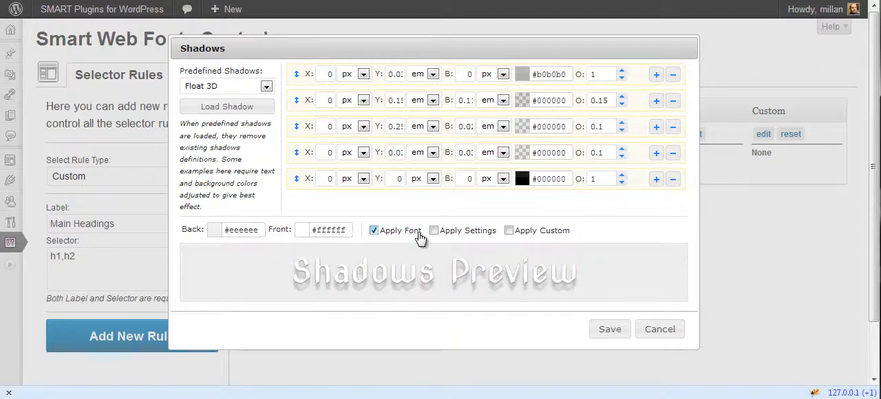
{"action": "left_click", "coordinate": [454, 231]}
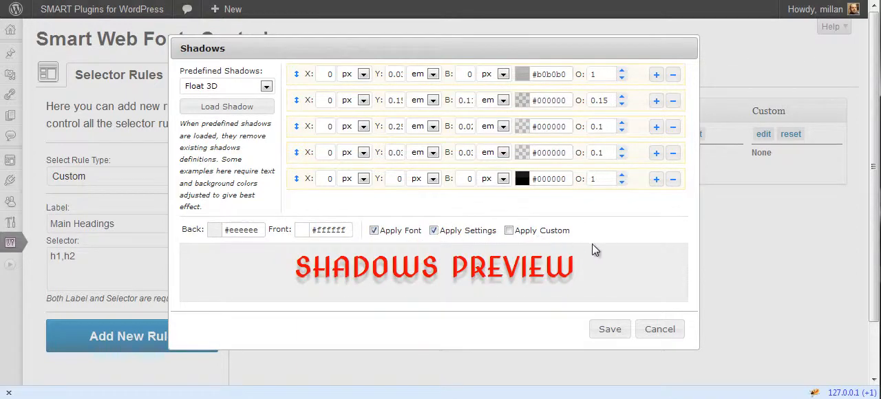
{"action": "left_click", "coordinate": [396, 237]}
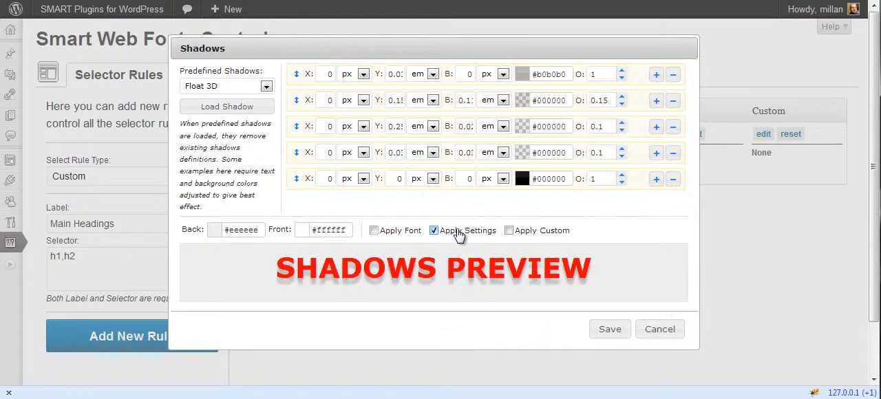
{"action": "left_click", "coordinate": [457, 235]}
- Load the predefined Simple 3D shadow, preview it with the rule's font applied, and save the shadows
{"action": "left_click", "coordinate": [245, 87]}
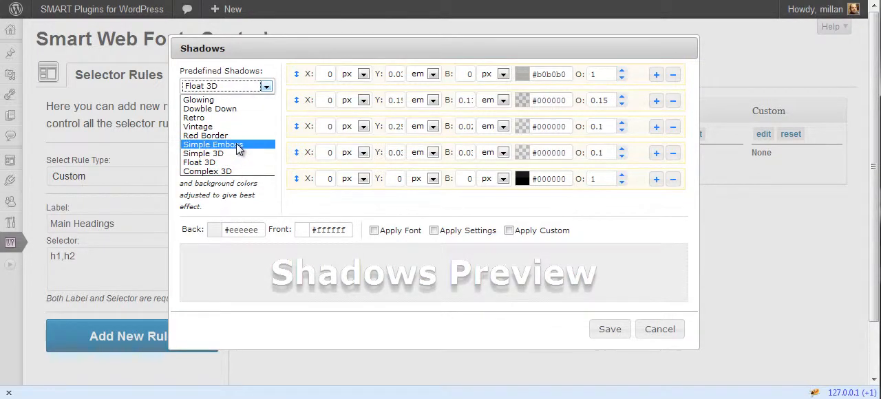
{"action": "left_click", "coordinate": [234, 153]}
{"action": "left_click", "coordinate": [228, 107]}
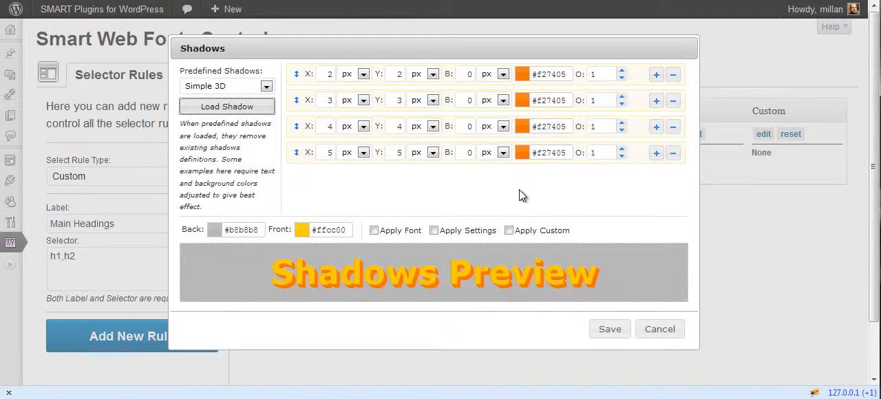
{"action": "left_click", "coordinate": [407, 232]}
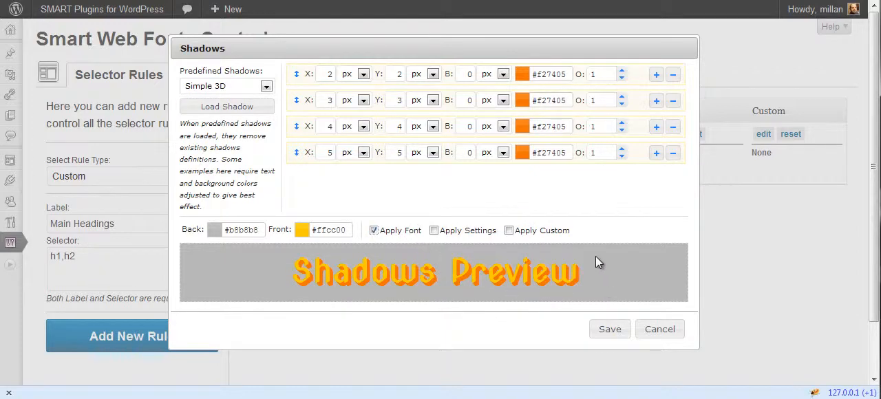
{"action": "left_click", "coordinate": [610, 330]}
- Add the custom CSS "border: 1px solid #dd0000;" and "border-radius: 5px;" to the Main Headings rule
{"action": "left_click", "coordinate": [768, 134]}
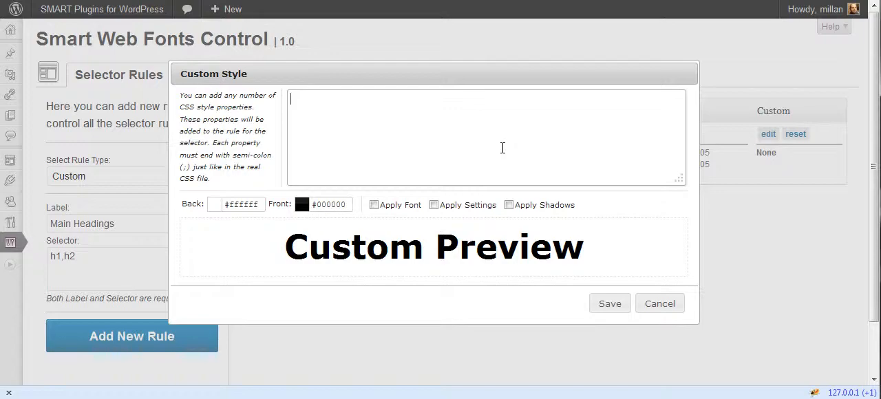
{"action": "type", "text": "border: 1px solid #"}
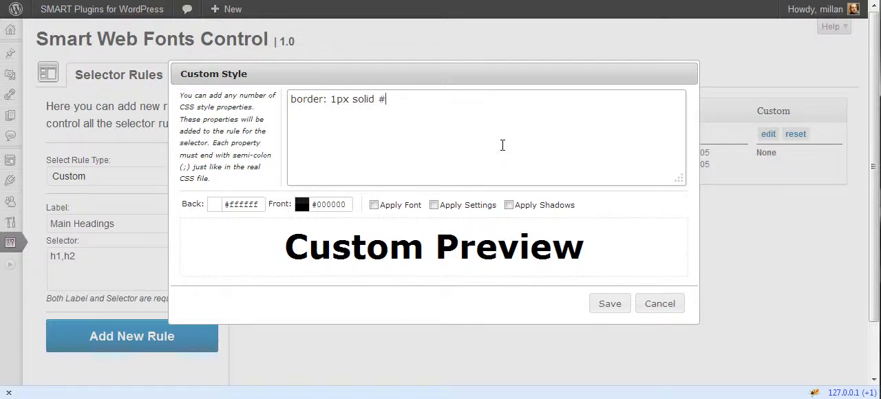
{"action": "type", "text": "dd0000;"}
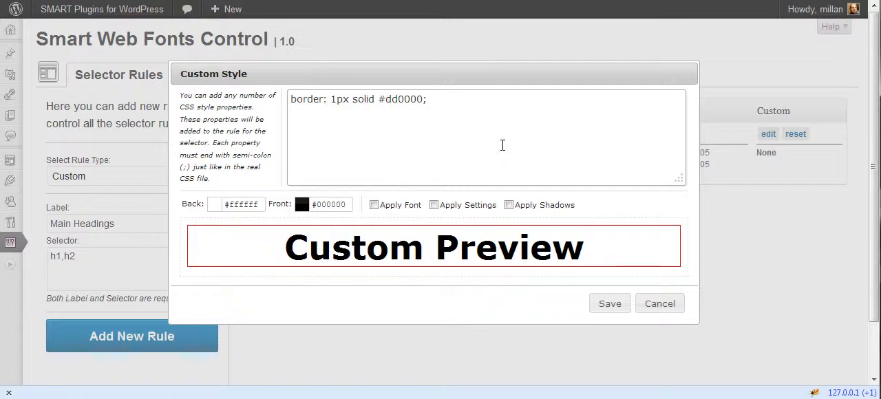
{"action": "key", "text": "Return"}
{"action": "type", "text": "border-radius: 5px;"}
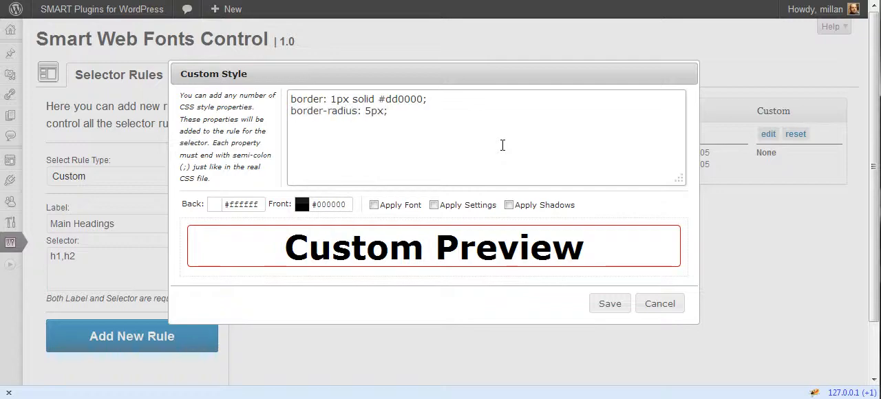
- Preview the custom style with the rule's font, settings and shadows all applied
{"action": "left_click", "coordinate": [398, 205]}
{"action": "left_click", "coordinate": [463, 209]}
{"action": "left_click", "coordinate": [522, 205]}
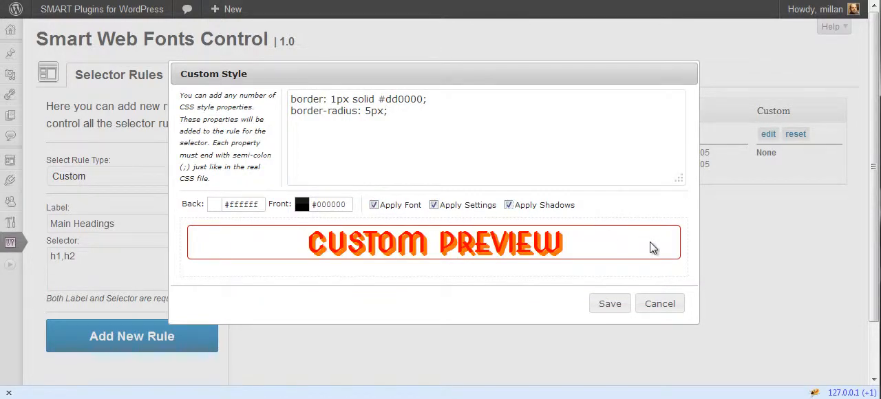
- Switch off the font, settings and shadows in the custom style preview and save the custom style
{"action": "left_click", "coordinate": [460, 206]}
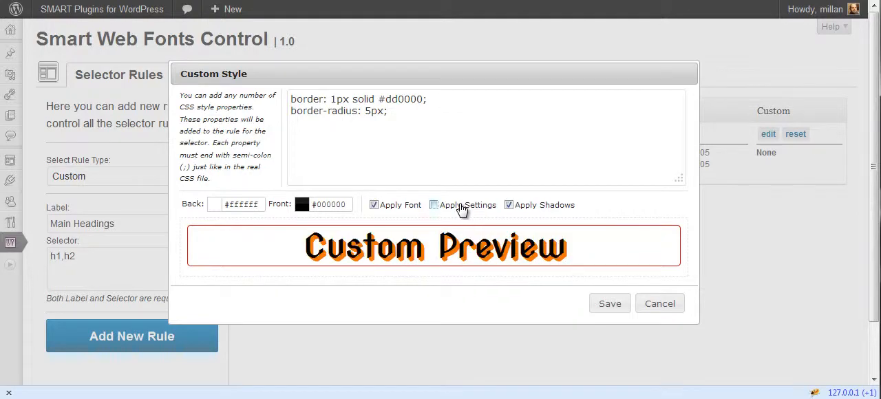
{"action": "left_click", "coordinate": [402, 208]}
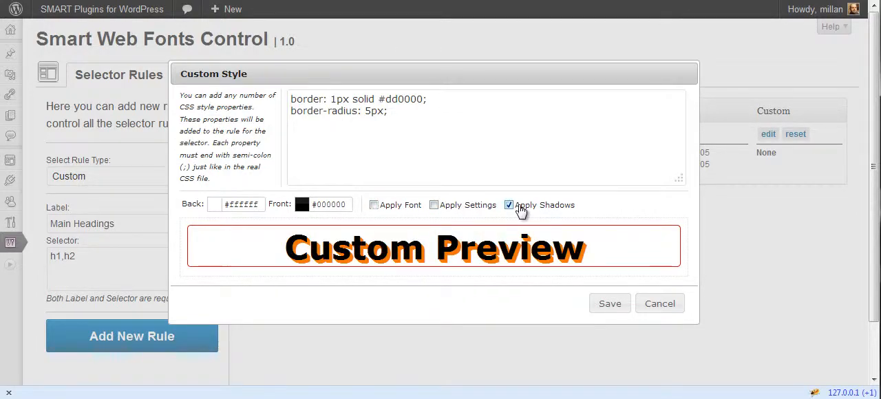
{"action": "left_click", "coordinate": [562, 210]}
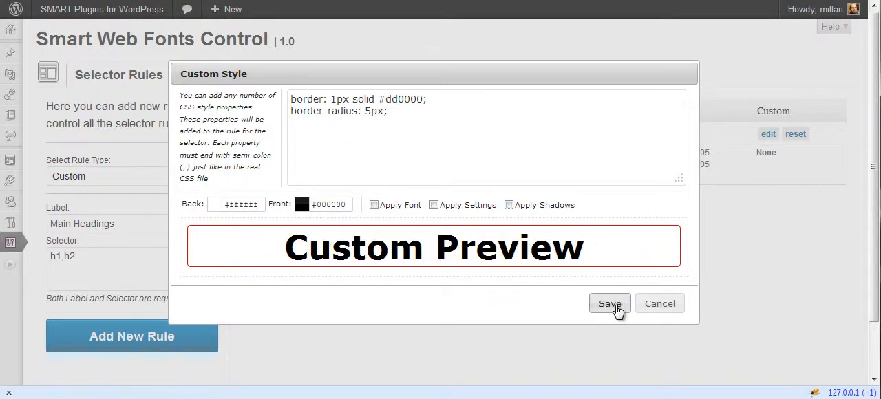
{"action": "left_click", "coordinate": [613, 304]}
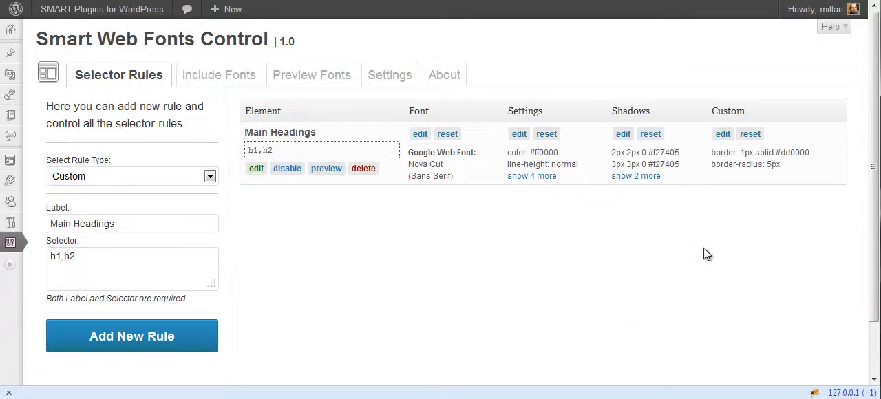
- Expand the full shadows and settings lists of the Main Headings rule
{"action": "left_click", "coordinate": [635, 177]}
{"action": "left_click", "coordinate": [537, 177]}
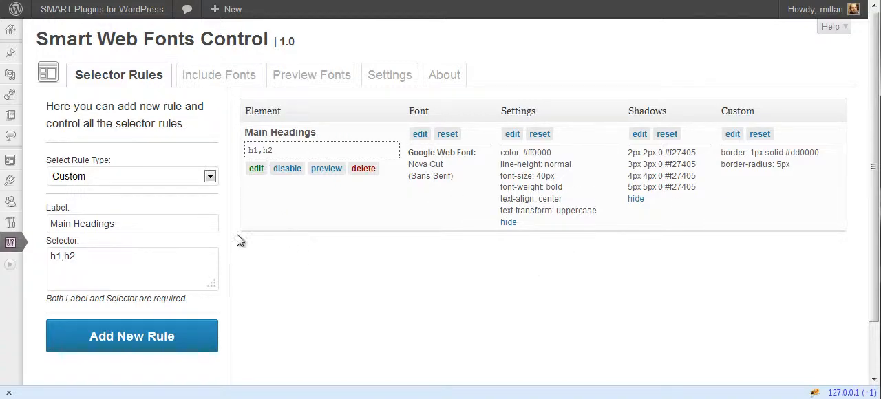
- Switch the new rule's type to Default and look through the available default rules
{"action": "left_click", "coordinate": [169, 175]}
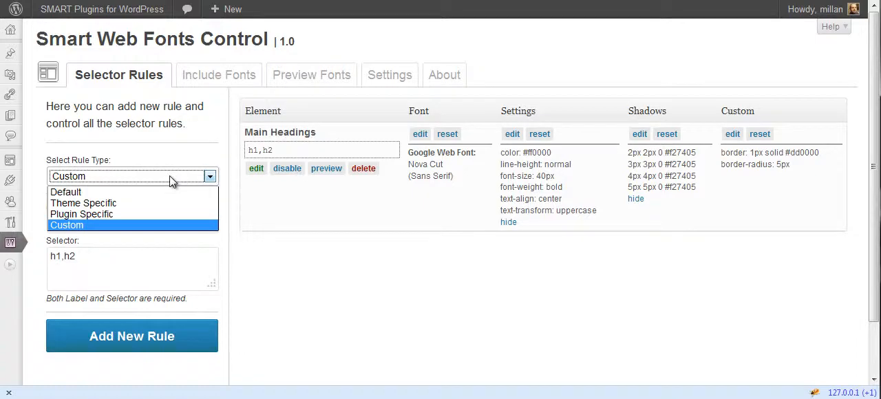
{"action": "left_click", "coordinate": [157, 188]}
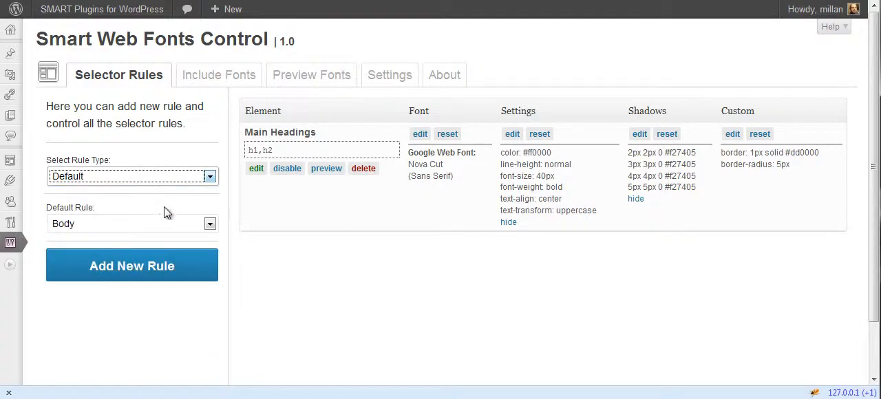
{"action": "left_click", "coordinate": [191, 225]}
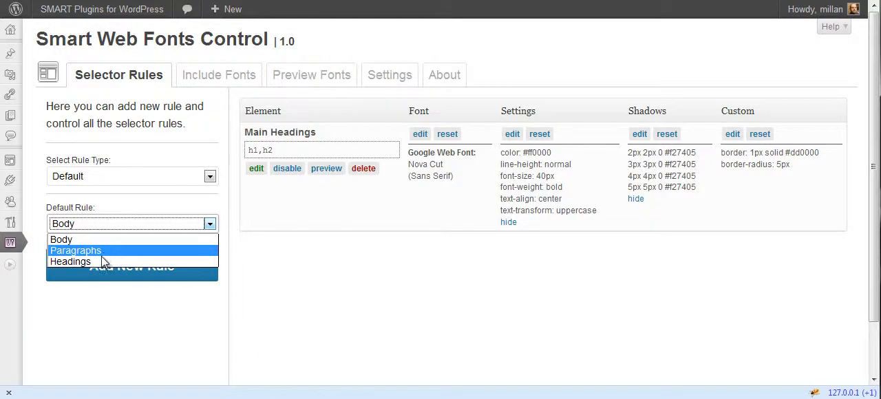
{"action": "left_click", "coordinate": [224, 244]}
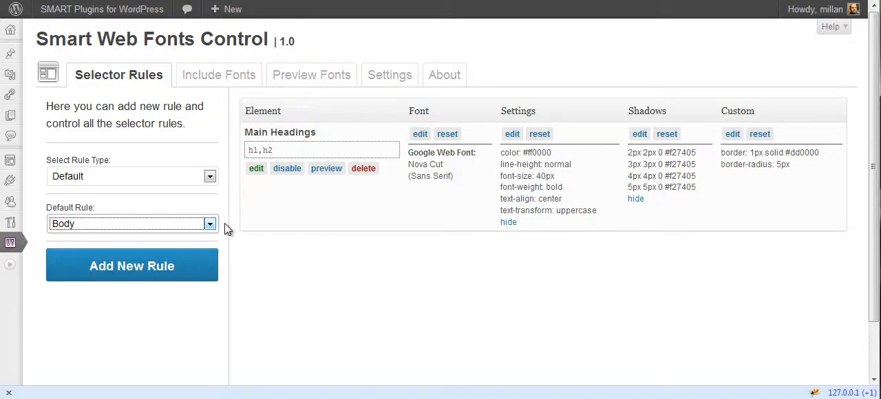
- Add a new Theme Specific rule for the Site Title
{"action": "left_click", "coordinate": [183, 175]}
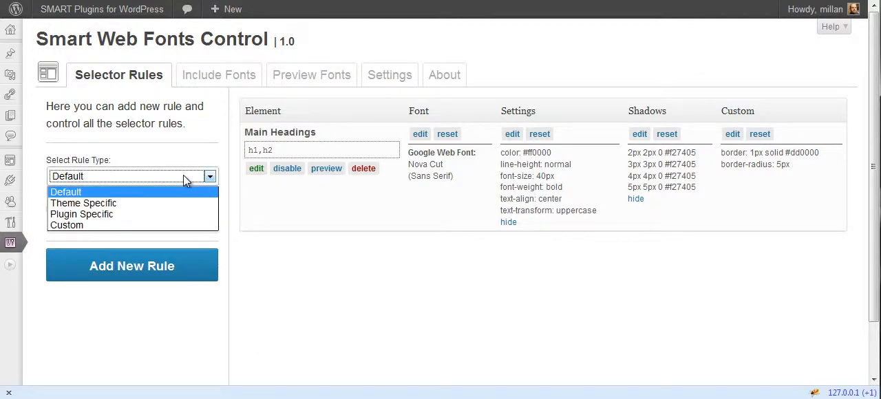
{"action": "left_click", "coordinate": [139, 201]}
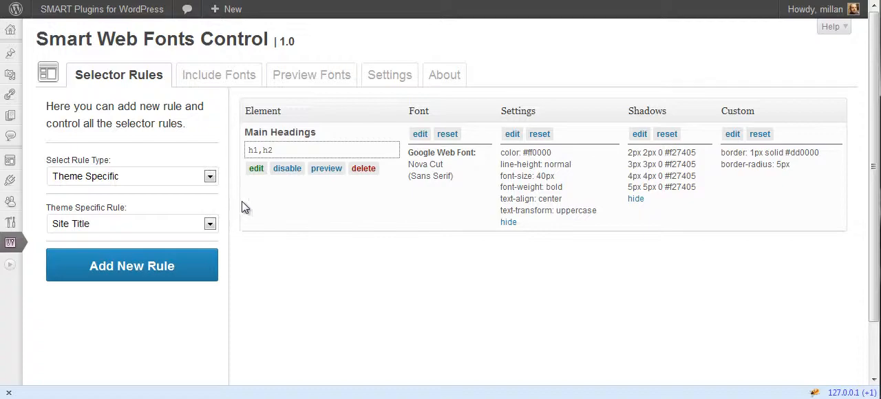
{"action": "left_click", "coordinate": [210, 224]}
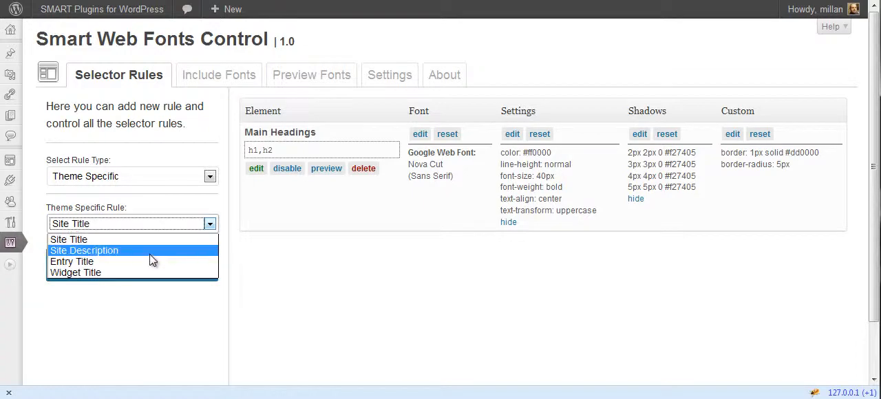
{"action": "left_click", "coordinate": [69, 239]}
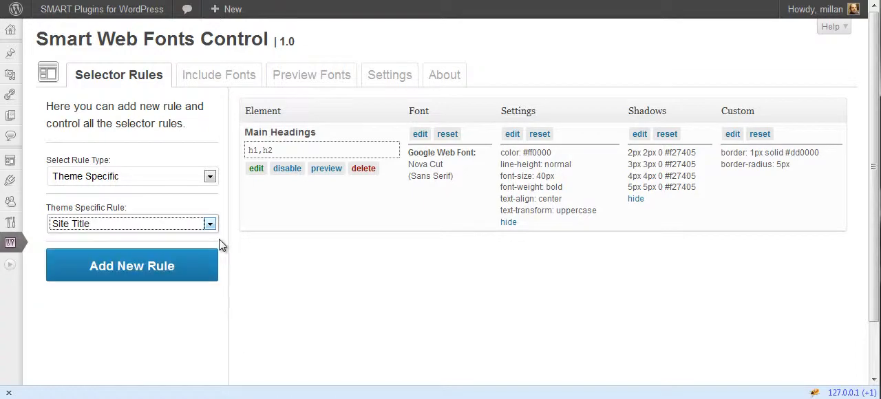
{"action": "left_click", "coordinate": [172, 269]}
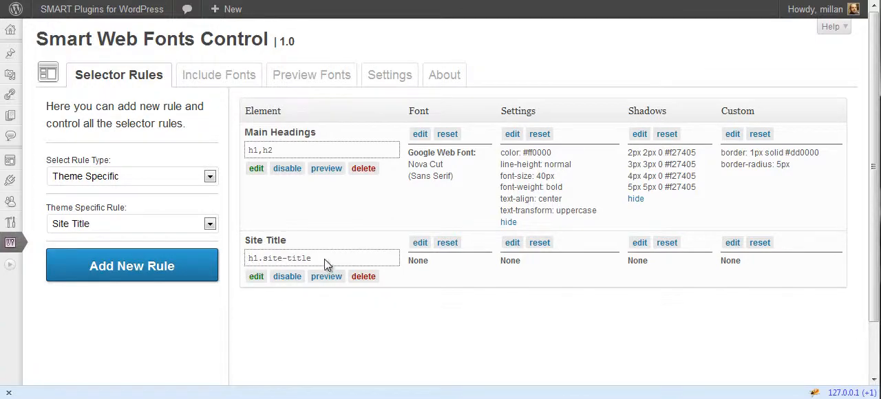
- Assign the Adobe Web Font Philosopher to the Site Title rule and save the font
{"action": "left_click", "coordinate": [419, 243]}
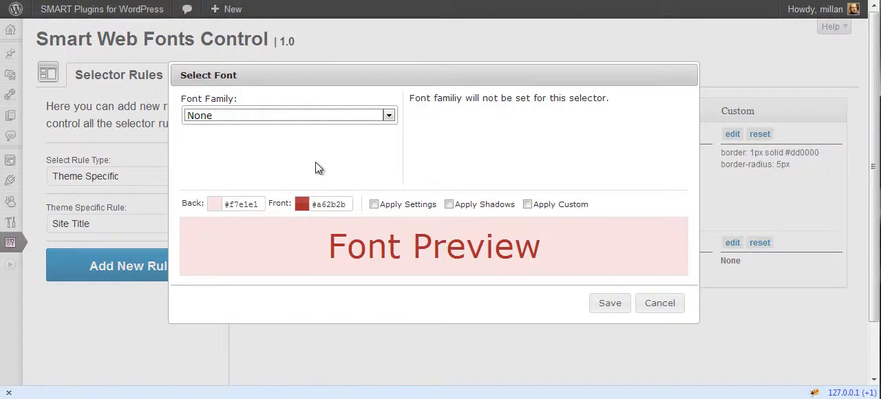
{"action": "left_click", "coordinate": [323, 117]}
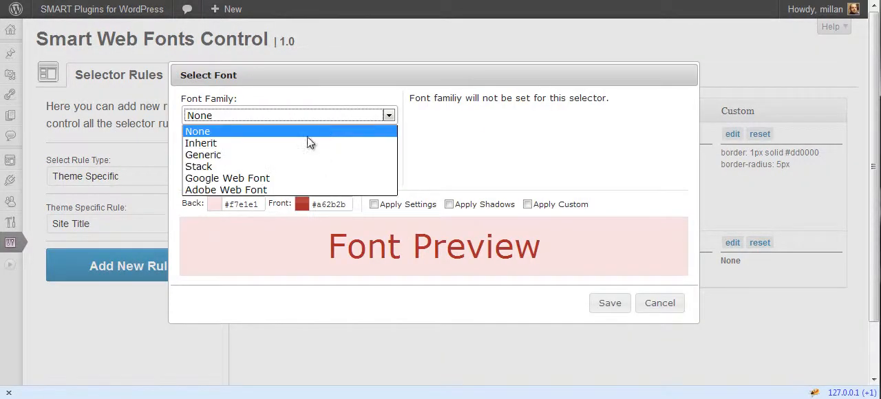
{"action": "left_click", "coordinate": [278, 188]}
{"action": "left_click", "coordinate": [623, 116]}
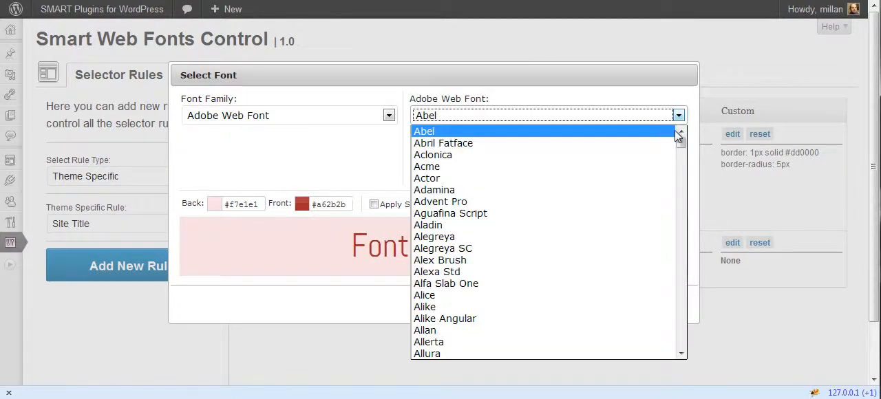
{"action": "left_click_drag", "start_coordinate": [680, 142], "coordinate": [682, 286]}
{"action": "left_click", "coordinate": [548, 261]}
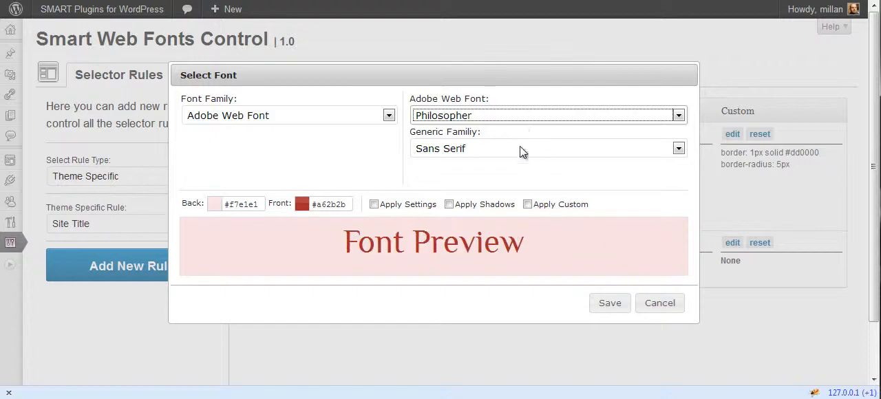
{"action": "left_click", "coordinate": [610, 304]}
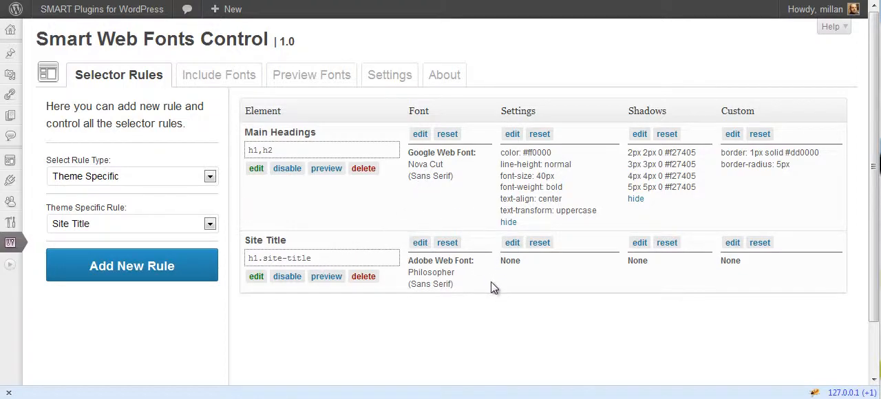
- Visit the site's front end to check how the rules style it
{"action": "mouse_move", "coordinate": [138, 10]}
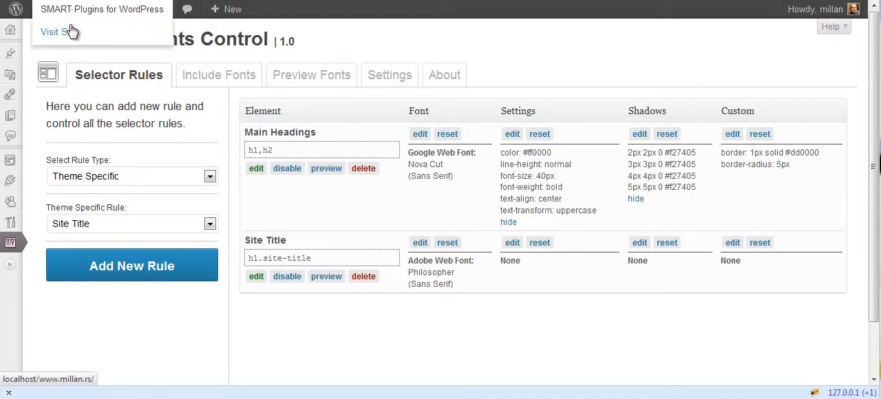
{"action": "left_click", "coordinate": [69, 32]}
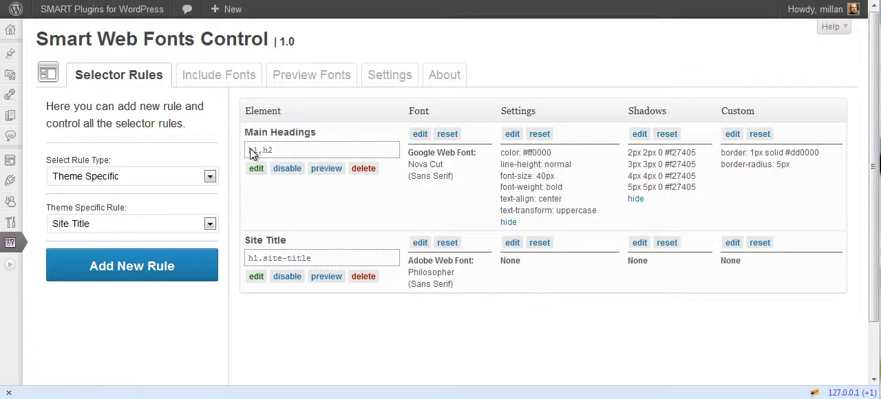
- Delete the Main Headings rule
{"action": "left_click_drag", "start_coordinate": [251, 148], "coordinate": [251, 148]}
{"action": "left_click", "coordinate": [367, 177]}
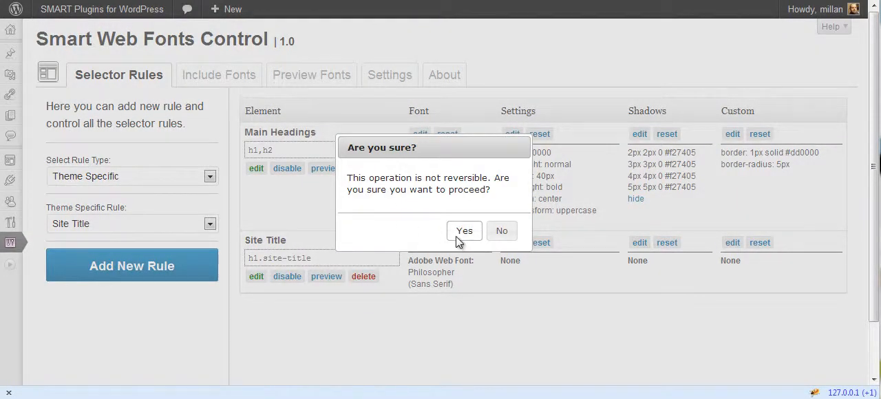
{"action": "left_click", "coordinate": [456, 236]}
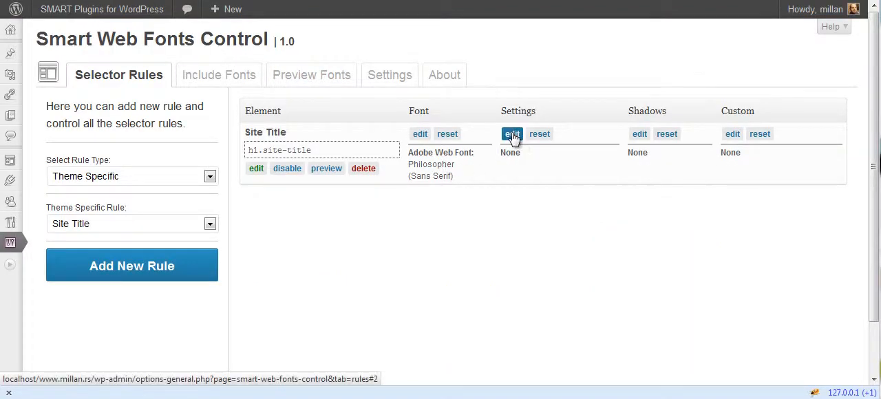
- Load the predefined Simple 3D shadow into the Site Title rule and save the shadows
{"action": "left_click", "coordinate": [642, 134]}
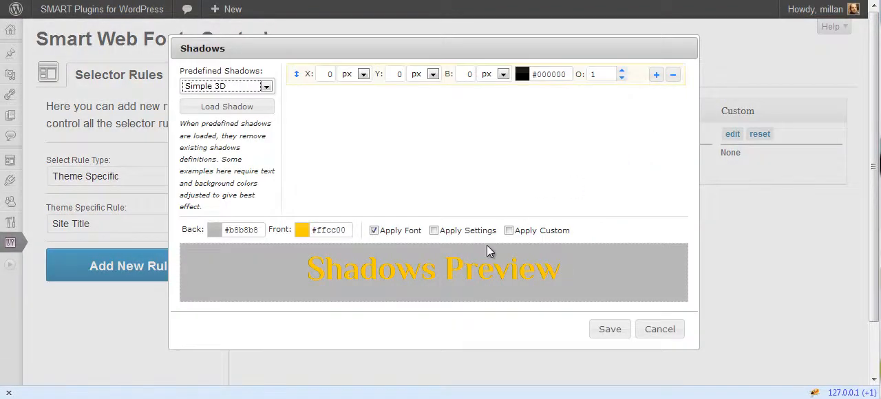
{"action": "left_click", "coordinate": [262, 86]}
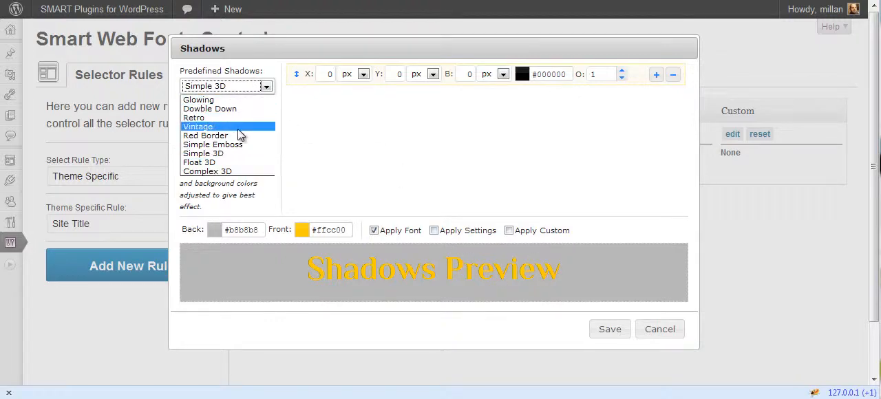
{"action": "left_click", "coordinate": [234, 153]}
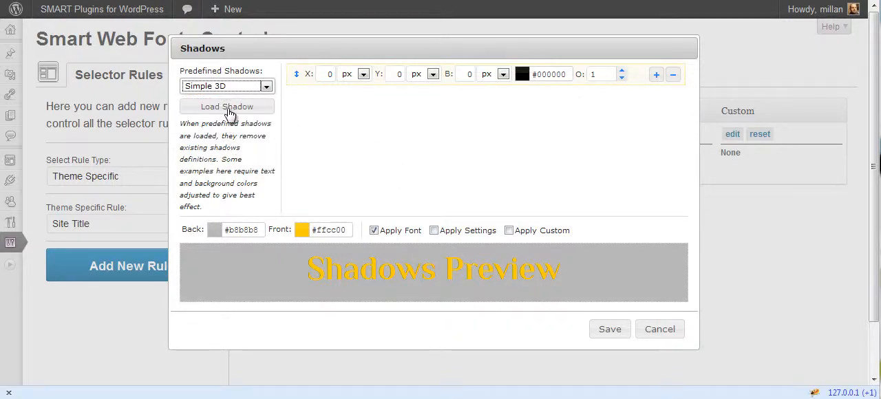
{"action": "left_click", "coordinate": [227, 107]}
{"action": "left_click", "coordinate": [610, 329]}
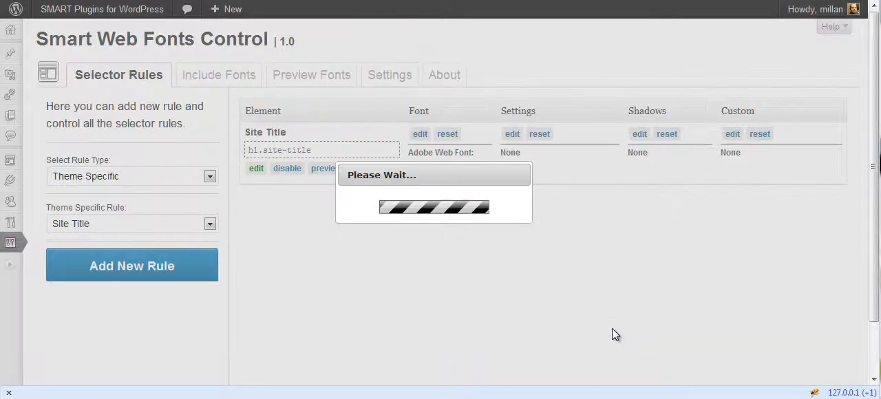
- Reload the site's front end to check the title's font and shadow, and return to the plugin's rules page
{"action": "key", "text": "ctrl+Tab"}
{"action": "key", "text": "F5"}
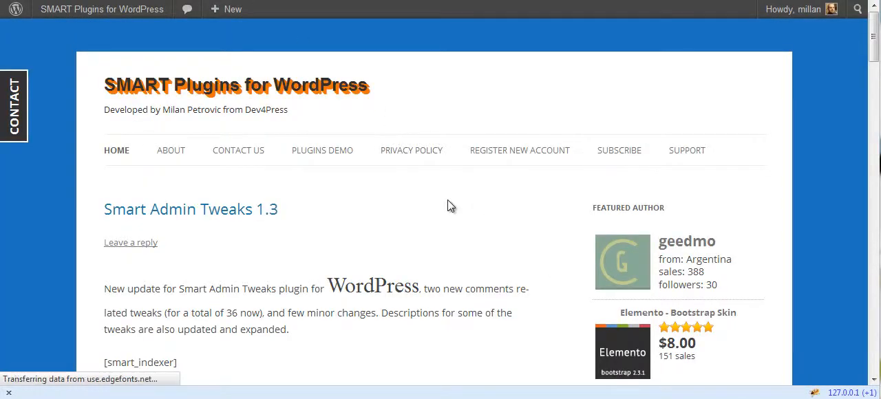
{"action": "key", "text": "ctrl+Tab"}
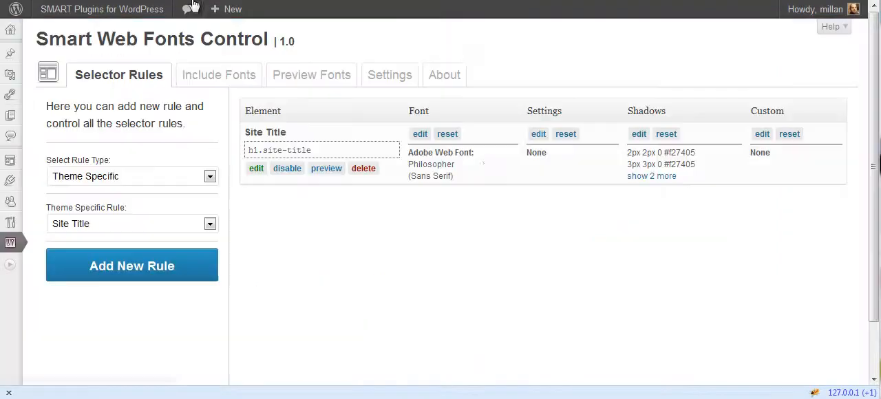
- Set the Site Title rule's text color to the custom value #ff9900
{"action": "left_click", "coordinate": [539, 134]}
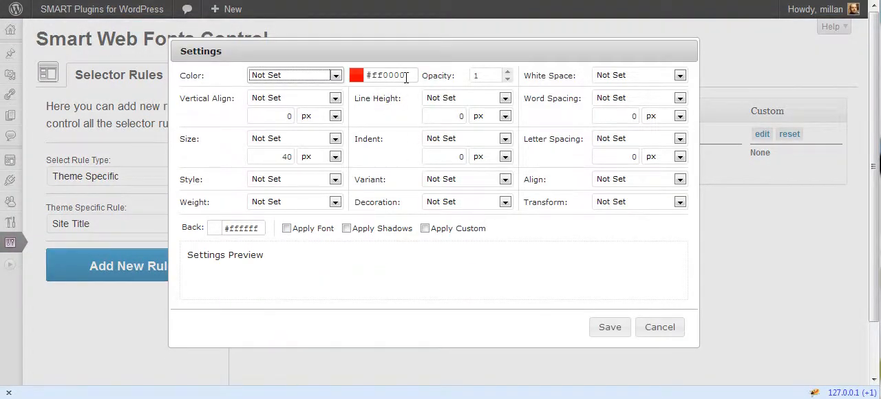
{"action": "left_click", "coordinate": [404, 76]}
{"action": "left_click", "coordinate": [465, 179]}
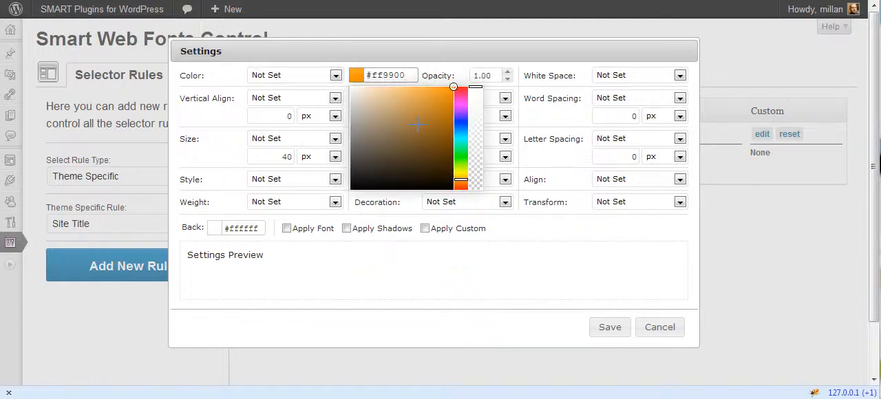
{"action": "left_click", "coordinate": [432, 59]}
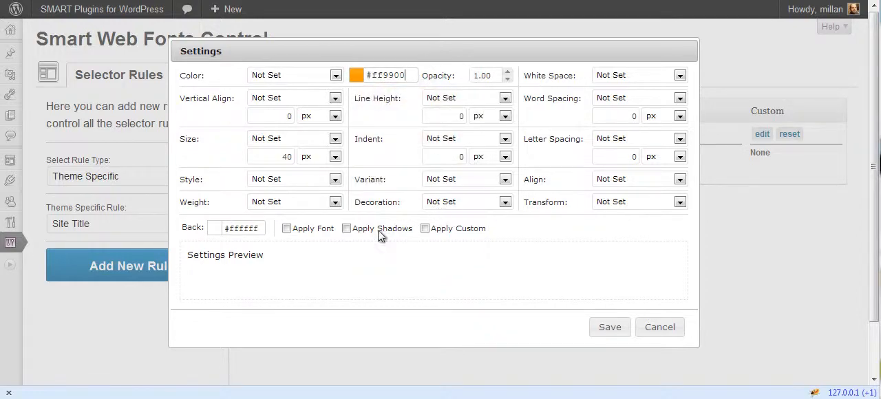
{"action": "left_click", "coordinate": [282, 77]}
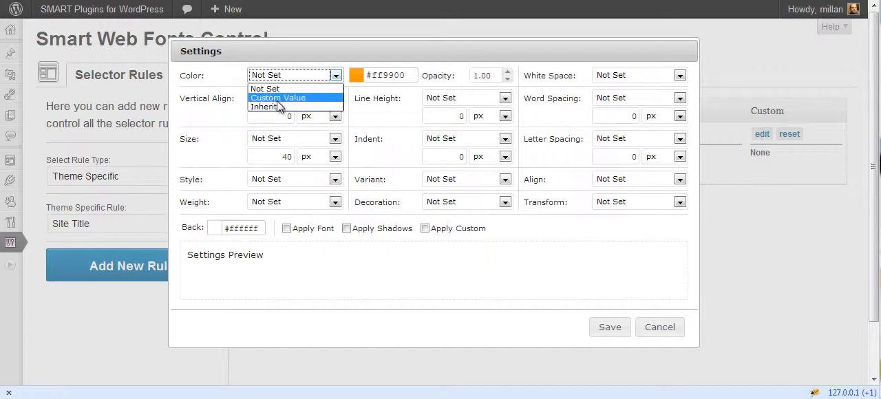
{"action": "left_click", "coordinate": [278, 96]}
- Set the Site Title rule's font size to a custom value of 48 px
{"action": "double_click", "coordinate": [287, 157]}
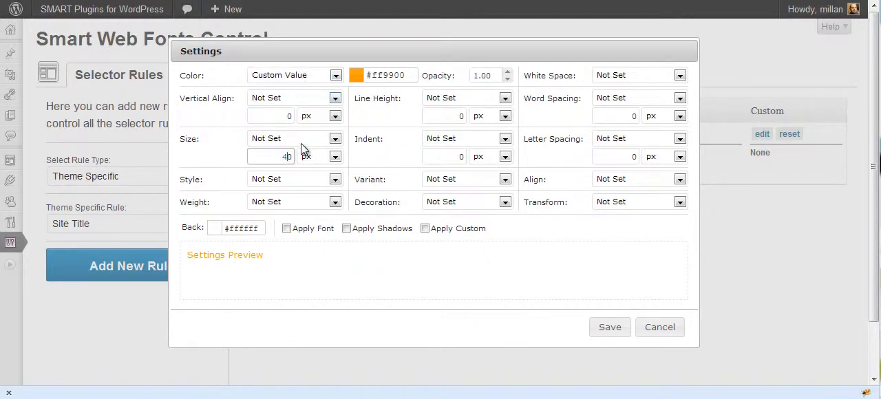
{"action": "type", "text": "48"}
{"action": "key", "text": "Delete"}
{"action": "left_click", "coordinate": [335, 139]}
{"action": "left_click", "coordinate": [306, 162]}
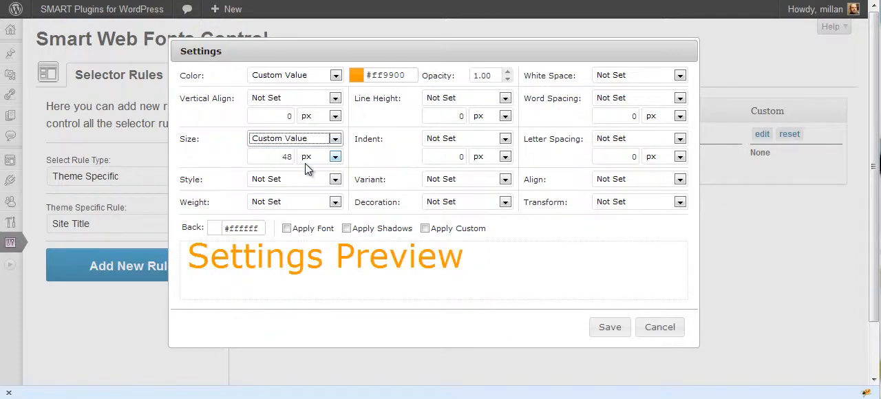
- Set the Site Title rule's weight to Bold, alignment to Center and line height to Normal, and save the settings
{"action": "left_click", "coordinate": [313, 203]}
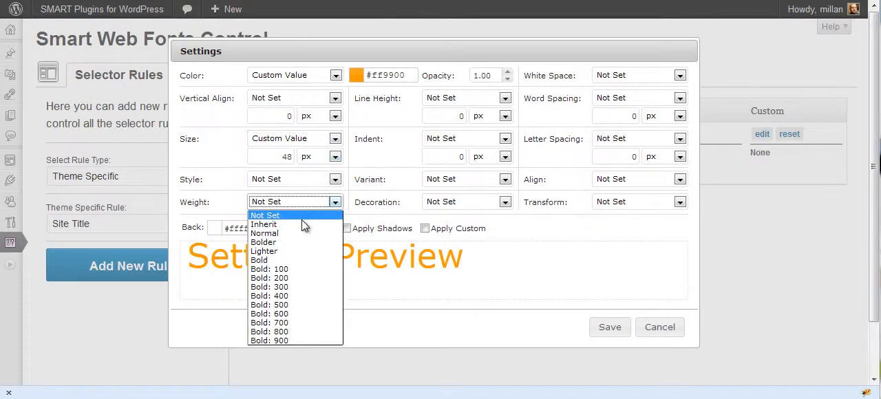
{"action": "left_click", "coordinate": [289, 262]}
{"action": "left_click", "coordinate": [639, 181]}
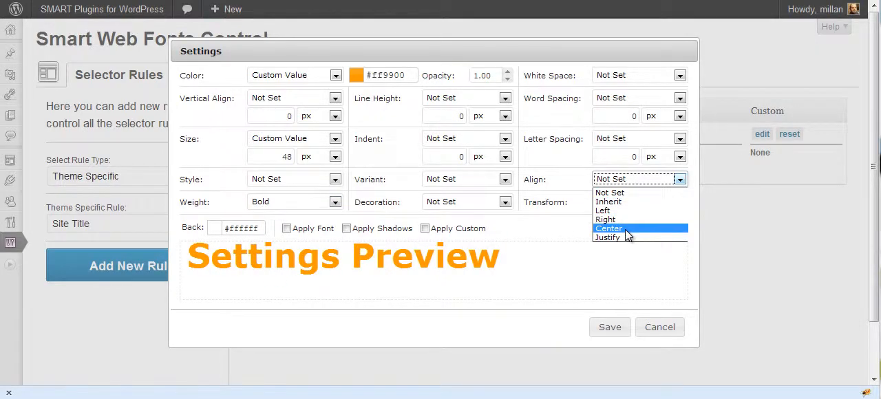
{"action": "left_click", "coordinate": [625, 230]}
{"action": "left_click", "coordinate": [451, 100]}
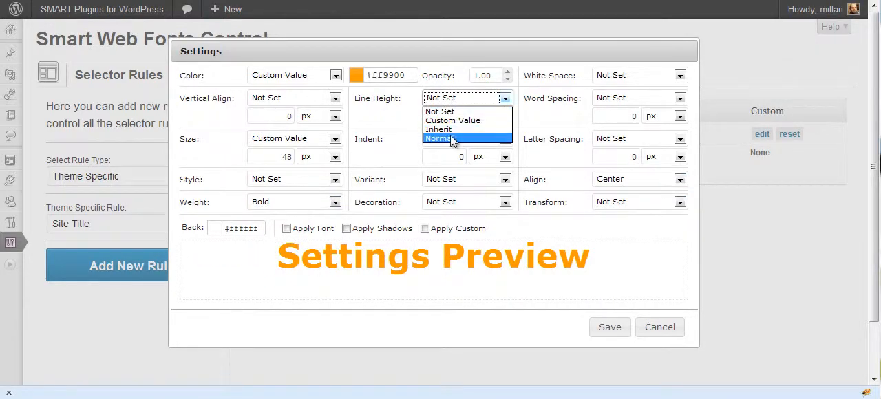
{"action": "left_click", "coordinate": [450, 136]}
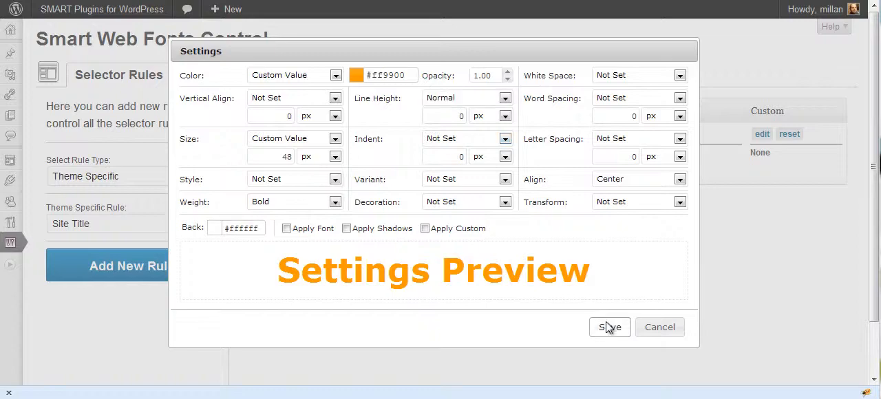
{"action": "left_click", "coordinate": [610, 327]}
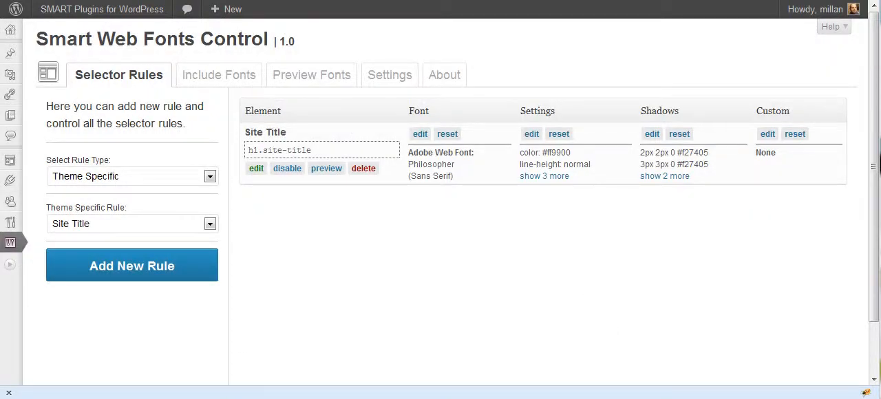
- Reload the site's front end and inspect the styles applied to the h1 site-title heading
{"action": "left_click", "coordinate": [219, 1]}
{"action": "key", "text": "F5"}
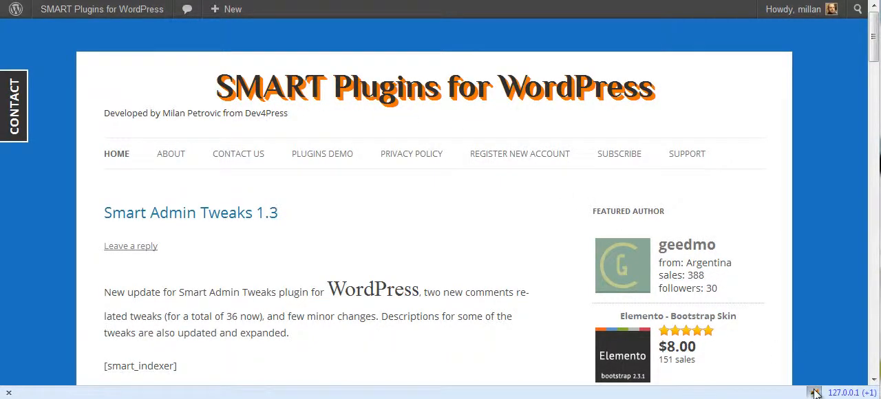
{"action": "key", "text": "F12"}
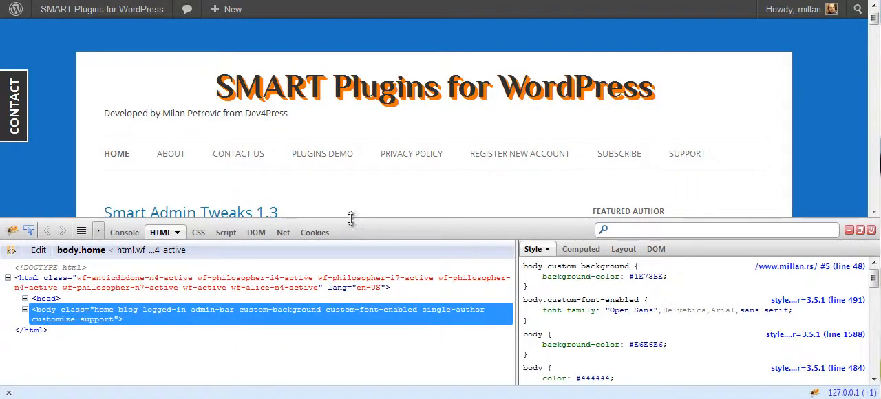
{"action": "left_click_drag", "start_coordinate": [351, 218], "coordinate": [351, 184]}
{"action": "left_click", "coordinate": [27, 196]}
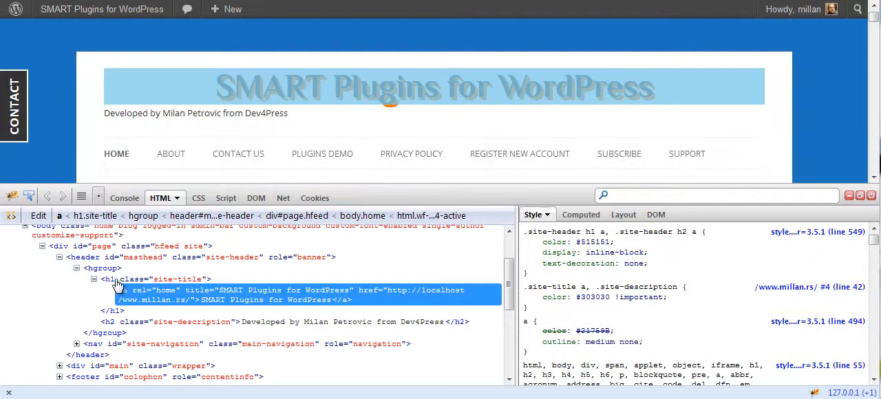
{"action": "left_click", "coordinate": [108, 283]}
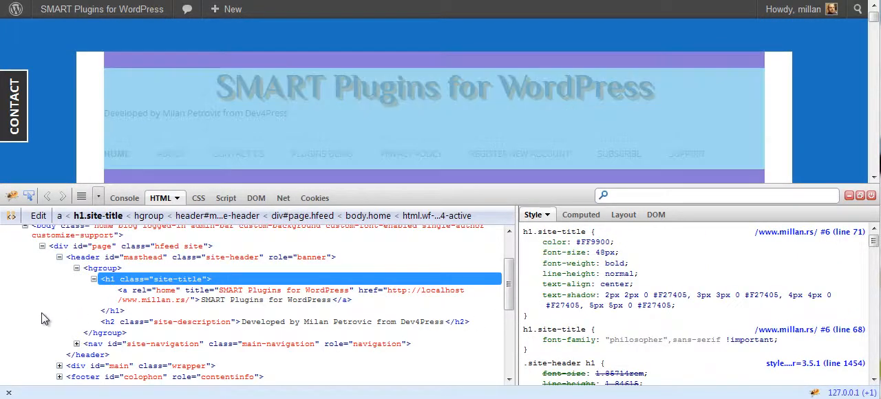
{"action": "mouse_move", "coordinate": [599, 239]}
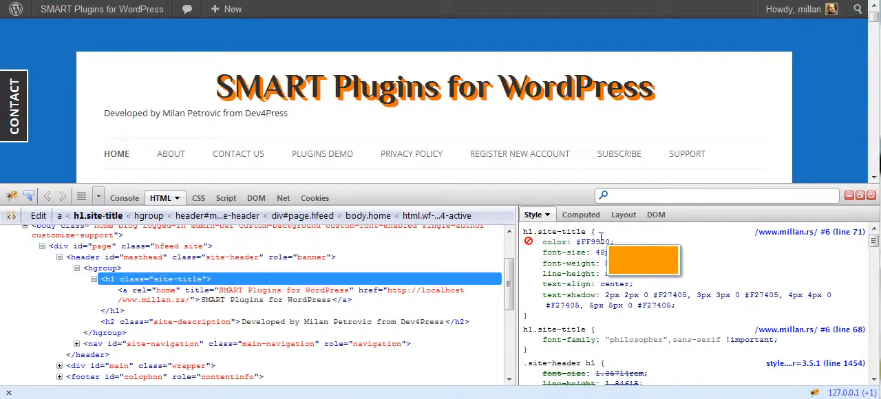
- Inspect the site title's link to get its selector .site-header h1 a, and return to the plugin's rules page
{"action": "left_click", "coordinate": [128, 295]}
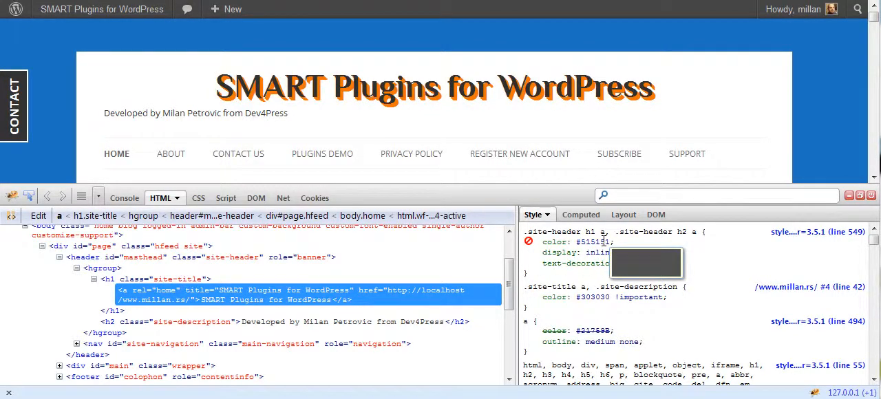
{"action": "left_click_drag", "start_coordinate": [606, 232], "coordinate": [524, 234]}
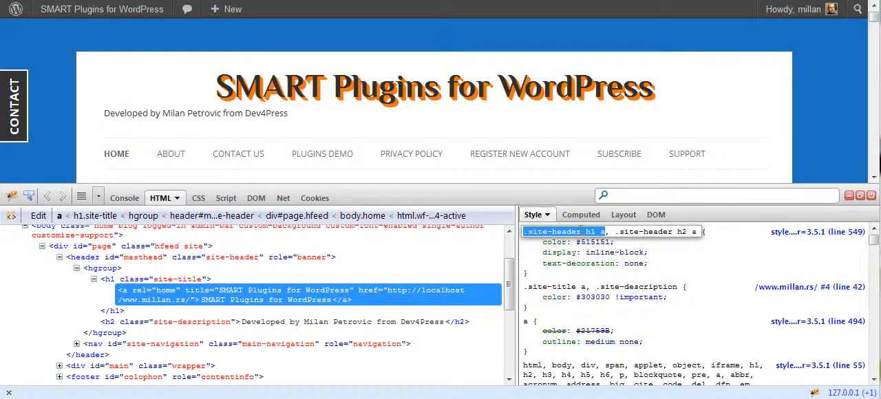
{"action": "key", "text": "Escape"}
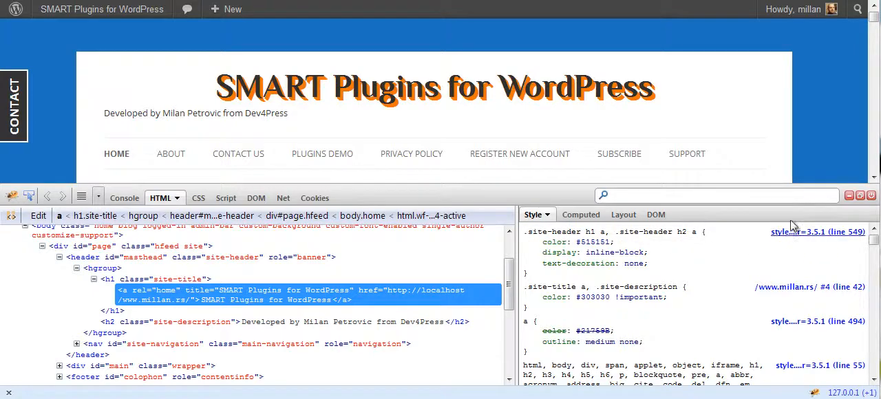
{"action": "left_click", "coordinate": [849, 195]}
{"action": "key", "text": "ctrl+Tab"}
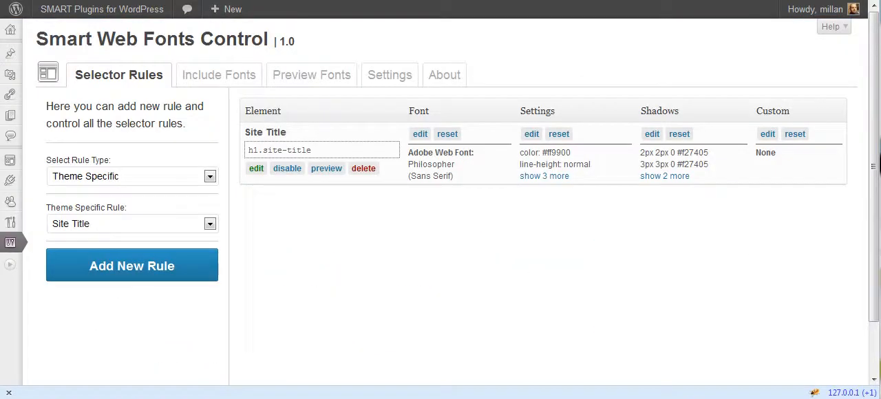
- Add a Custom rule labelled Site Title Link with the selector .site-header h1 a
{"action": "left_click", "coordinate": [110, 183]}
{"action": "left_click", "coordinate": [109, 189]}
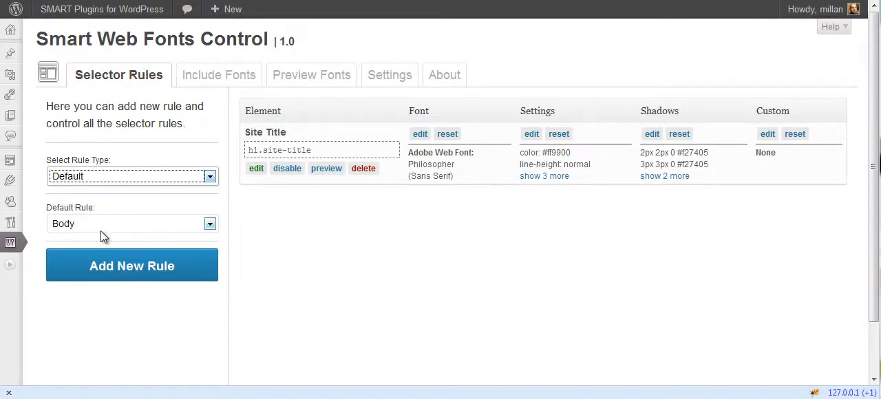
{"action": "left_click", "coordinate": [117, 180]}
{"action": "left_click", "coordinate": [108, 228]}
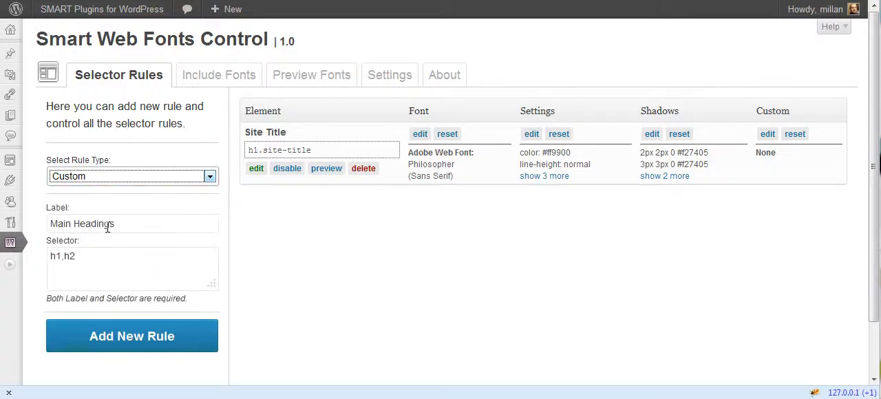
{"action": "left_click_drag", "start_coordinate": [125, 224], "coordinate": [3, 230]}
{"action": "type", "text": "S"}
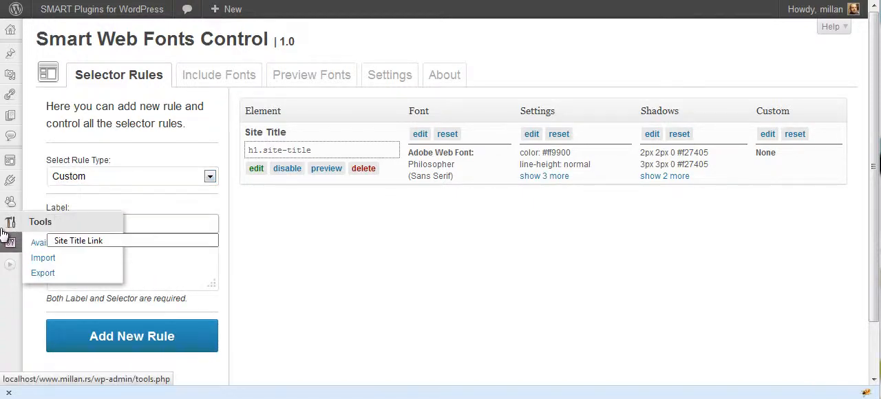
{"action": "type", "text": "ite Title Link"}
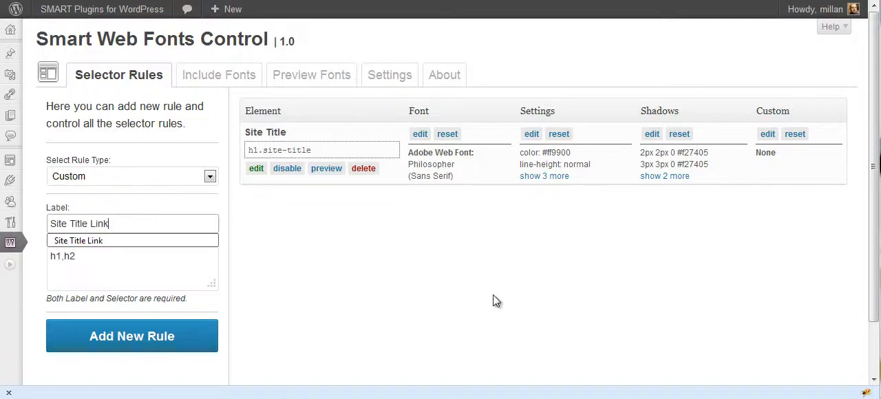
{"action": "key", "text": "Tab"}
{"action": "key", "text": "ctrl+a"}
{"action": "type", "text": ".site-header h1 a"}
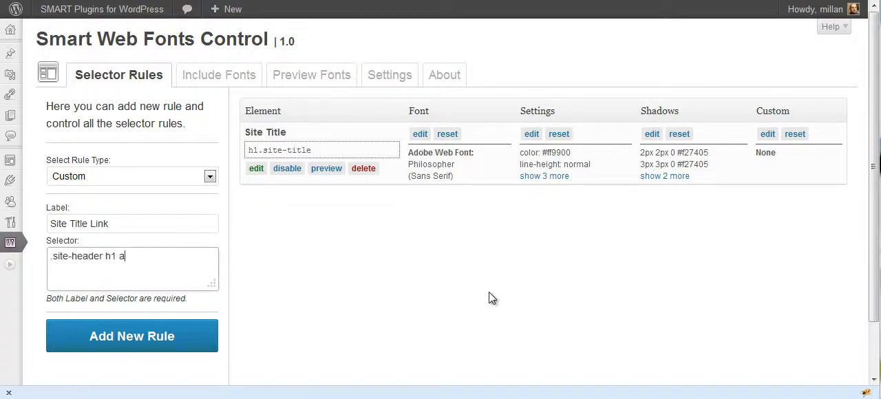
{"action": "left_click", "coordinate": [116, 345]}
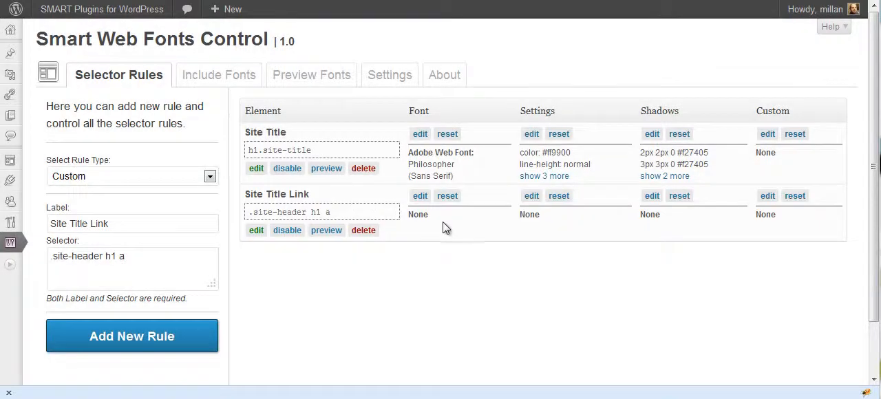
- Set the Site Title Link rule's color to the custom value #ff9900 and save the settings
{"action": "left_click", "coordinate": [531, 197]}
{"action": "left_click", "coordinate": [410, 75]}
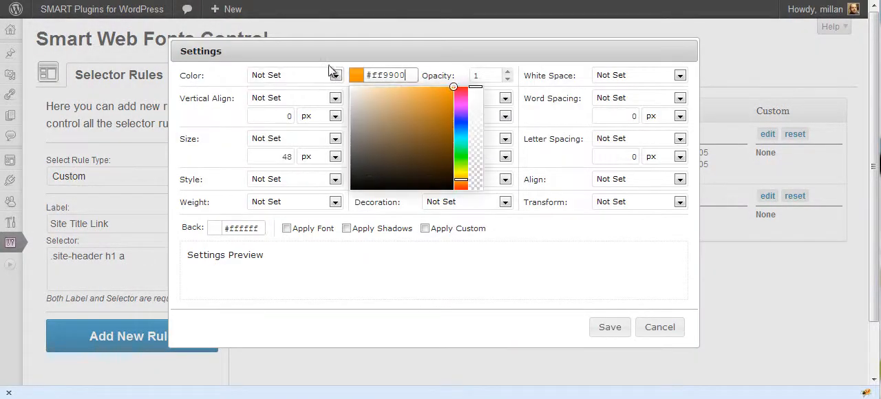
{"action": "left_click", "coordinate": [292, 75]}
{"action": "left_click", "coordinate": [287, 94]}
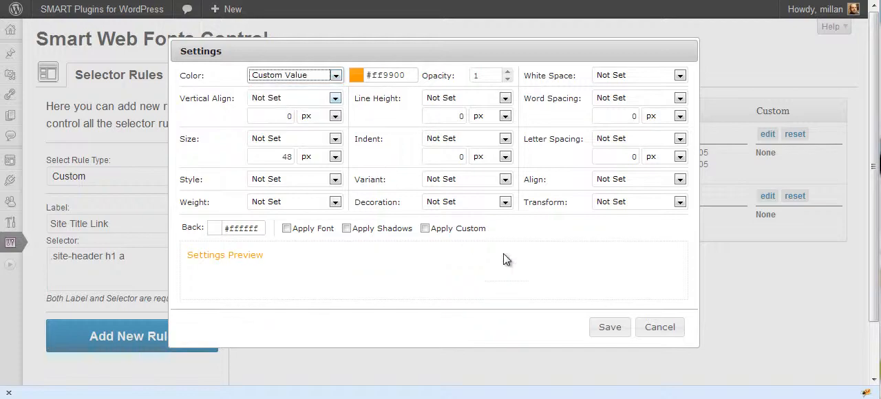
{"action": "left_click", "coordinate": [609, 328]}
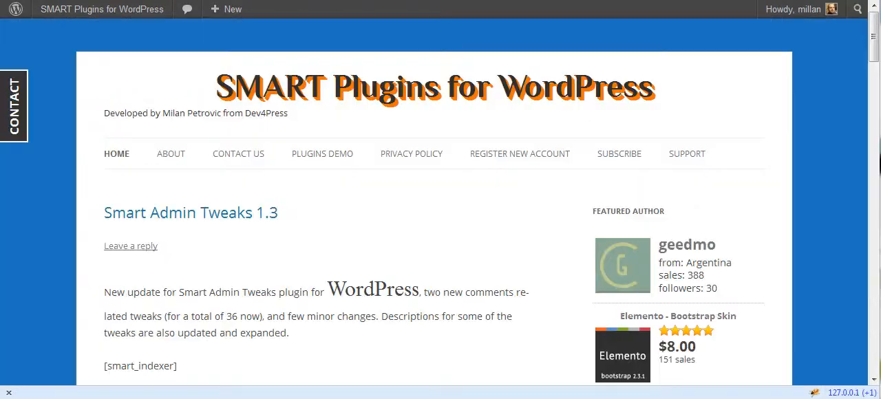
- Reload the front end and inspect which color rules apply to the site title link
{"action": "key", "text": "F5"}
{"action": "left_click", "coordinate": [814, 393]}
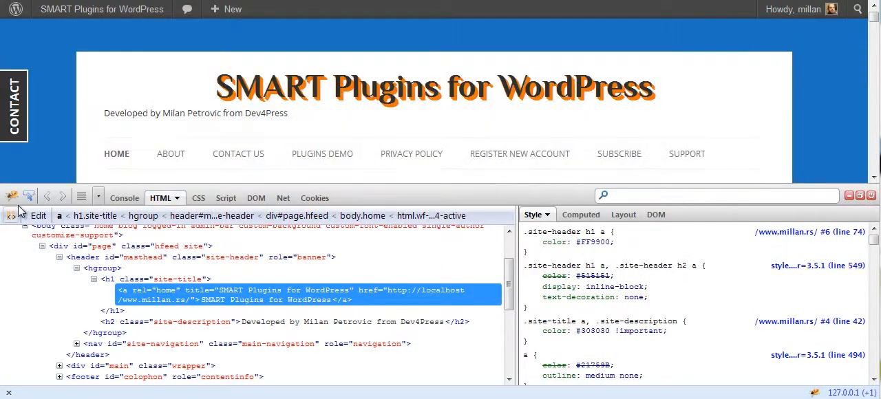
{"action": "left_click", "coordinate": [29, 196]}
{"action": "left_click", "coordinate": [305, 97]}
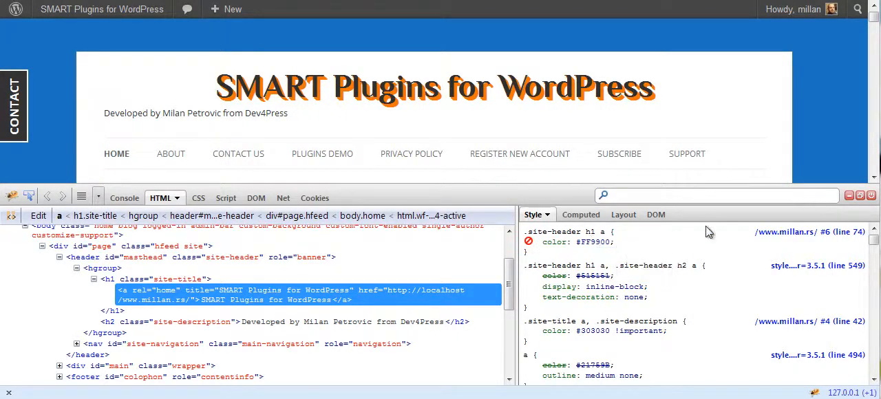
{"action": "left_click", "coordinate": [849, 196]}
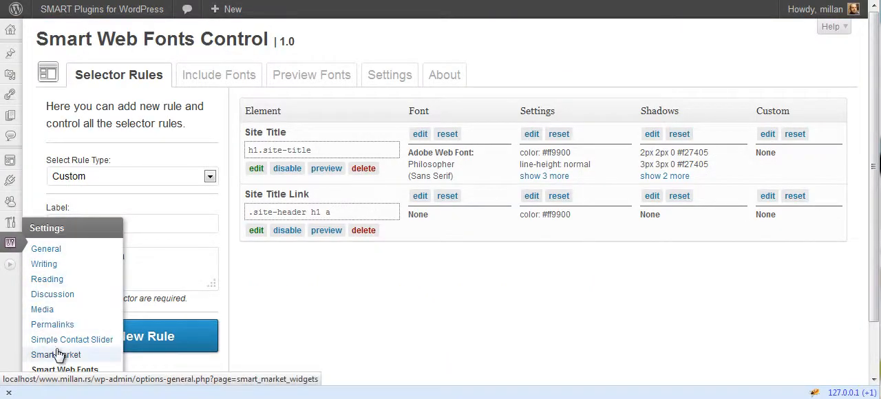
- Activate the Important property for selector settings in the plugin's settings and save them
{"action": "left_click", "coordinate": [390, 75]}
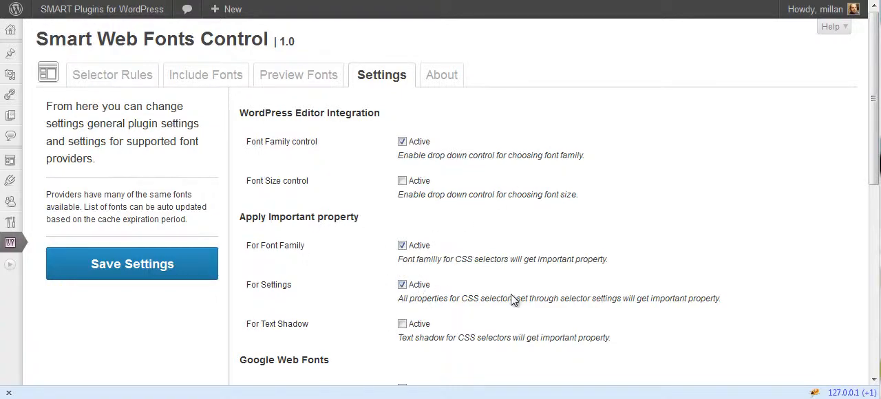
{"action": "left_click", "coordinate": [167, 272]}
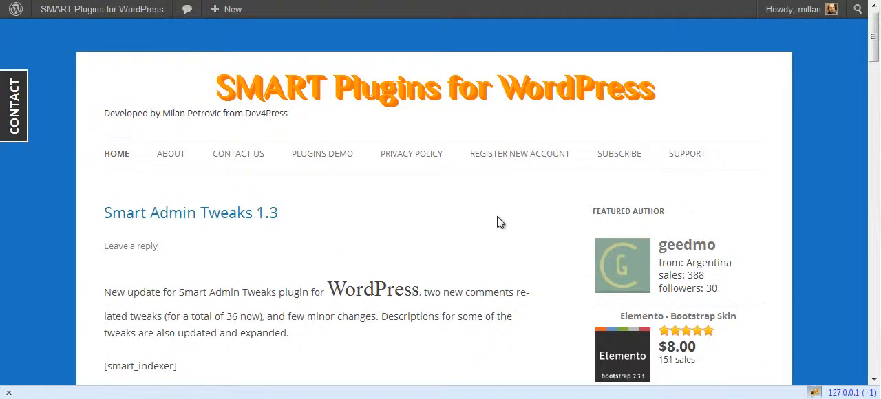
- Inspect the Smart Admin Tweaks 1.3 post title's link and entry-title heading on the front end, and return to the plugin's selector rules
{"action": "key", "text": "F12"}
{"action": "scroll", "coordinate": [237, 134], "scroll_direction": "down", "scroll_amount": 2}
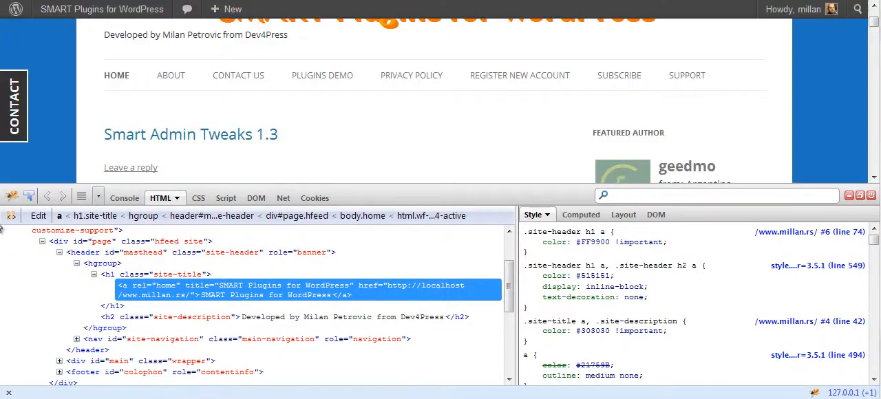
{"action": "left_click", "coordinate": [29, 197]}
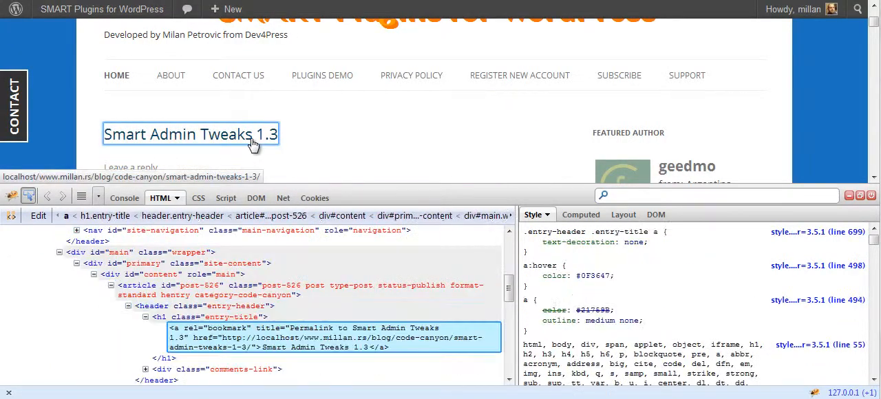
{"action": "left_click", "coordinate": [253, 144]}
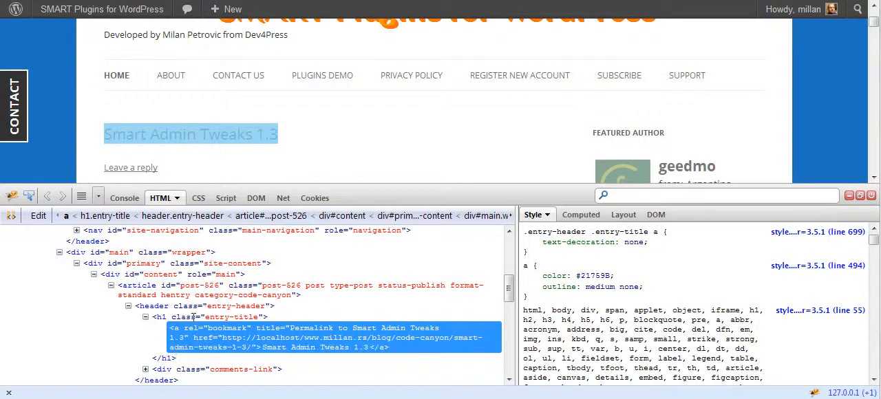
{"action": "left_click", "coordinate": [227, 317]}
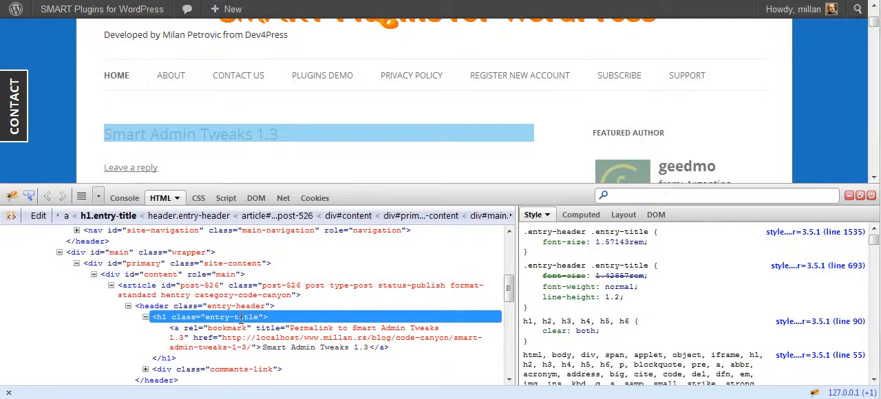
{"action": "left_click", "coordinate": [231, 317]}
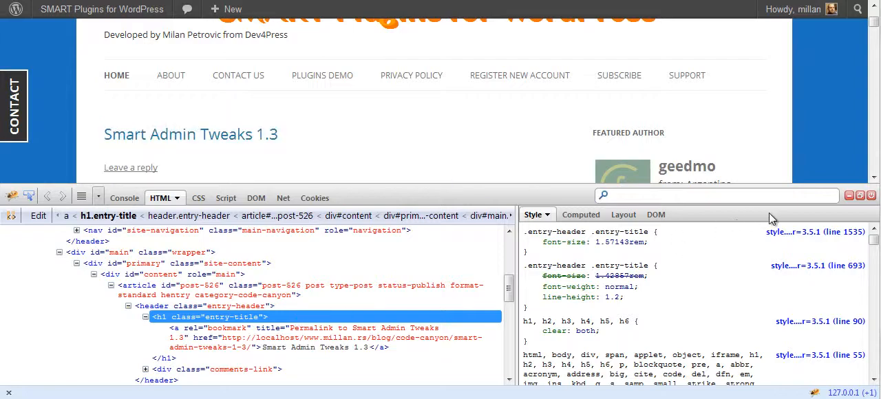
{"action": "left_click", "coordinate": [849, 195]}
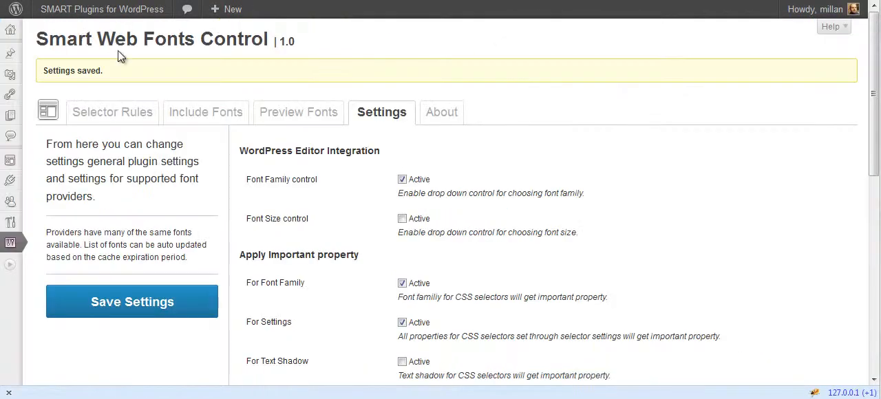
{"action": "left_click", "coordinate": [168, 123]}
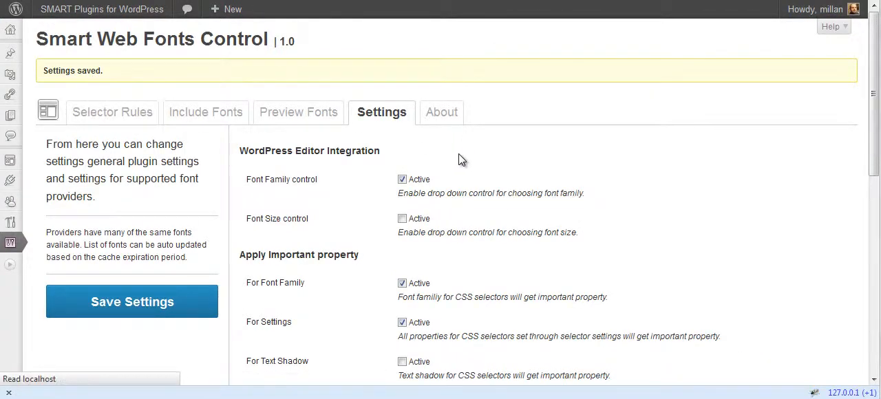
- Add a custom rule labelled Entry Title with the selector .entry-title, and move the Site Title Link rule above Site Title
{"action": "left_click", "coordinate": [116, 223]}
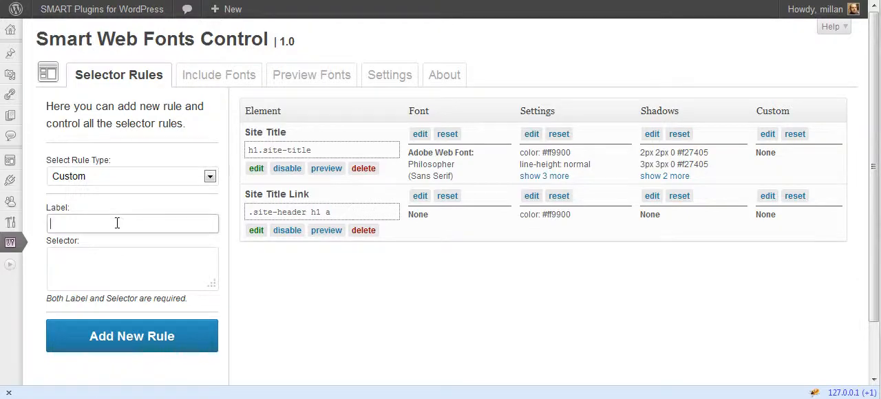
{"action": "type", "text": "Entry Title"}
{"action": "key", "text": "Tab"}
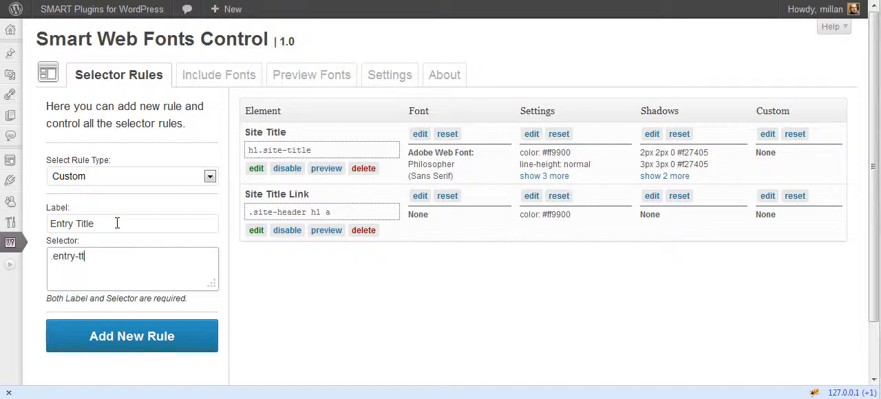
{"action": "left_click", "coordinate": [127, 338]}
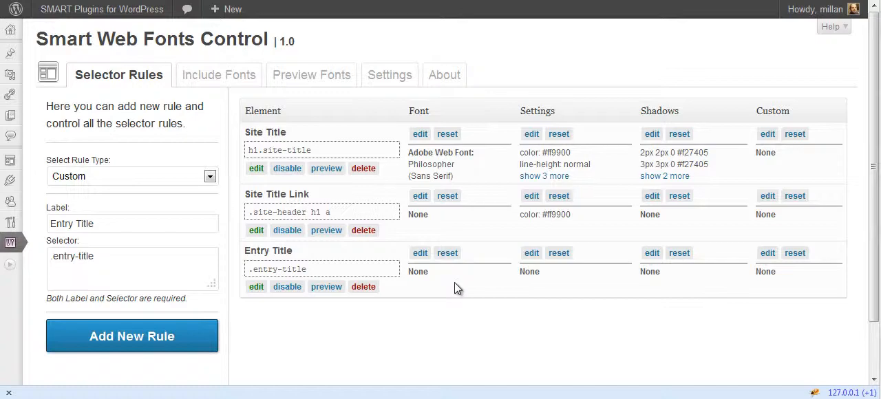
{"action": "left_click_drag", "start_coordinate": [476, 276], "coordinate": [508, 164]}
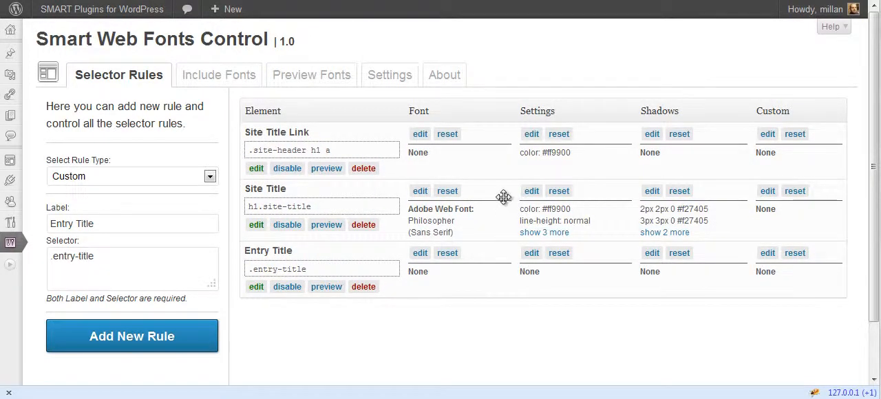
{"action": "left_click_drag", "start_coordinate": [504, 197], "coordinate": [507, 163]}
- Open the Entry Title rule's settings and set the variant to Small Caps
{"action": "left_click", "coordinate": [532, 253]}
{"action": "left_click", "coordinate": [617, 202]}
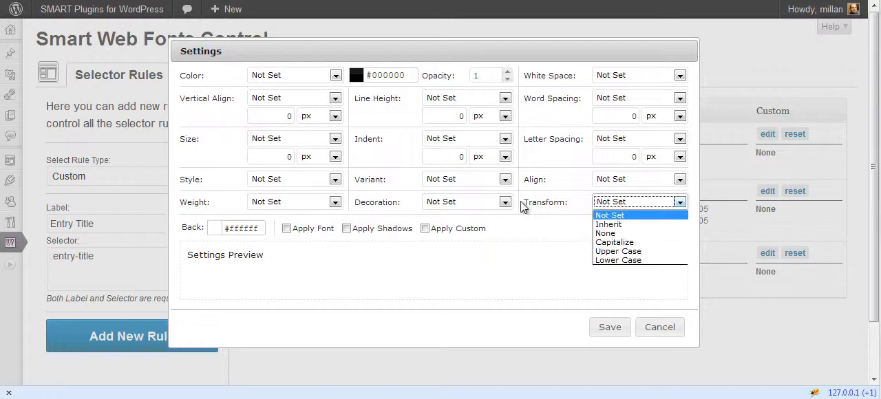
{"action": "left_click", "coordinate": [464, 178]}
{"action": "left_click", "coordinate": [464, 179]}
{"action": "left_click", "coordinate": [459, 217]}
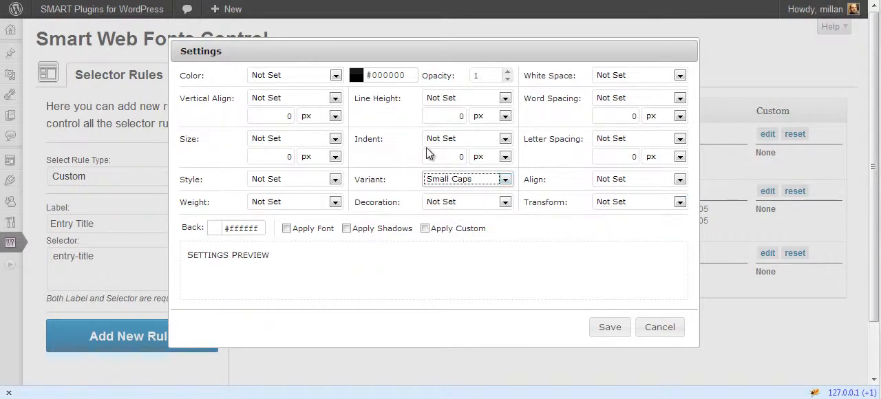
- Set the Entry Title color to the custom value #e00d0d with an opacity of 0.90
{"action": "left_click", "coordinate": [385, 74]}
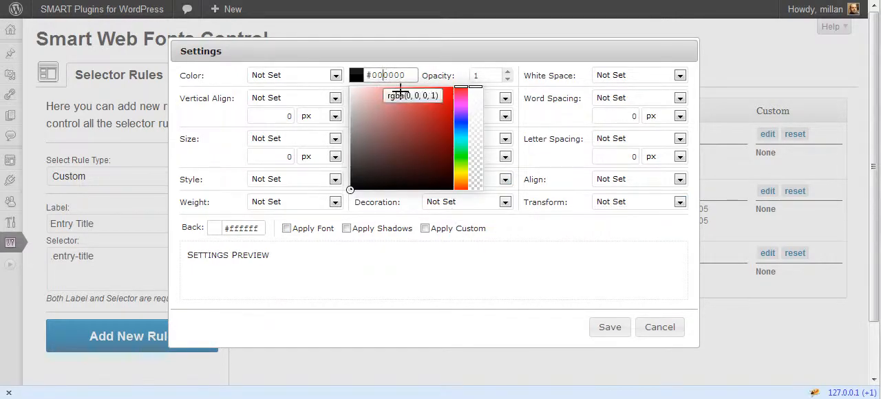
{"action": "left_click", "coordinate": [448, 100]}
{"action": "left_click", "coordinate": [448, 51]}
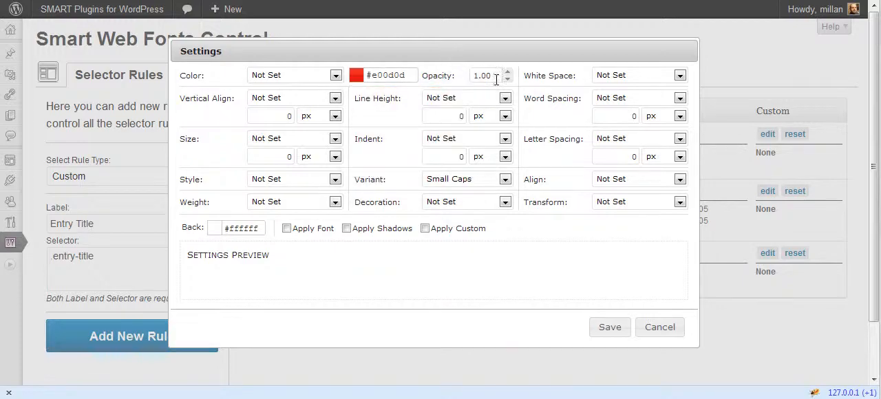
{"action": "left_click", "coordinate": [508, 80]}
{"action": "left_click", "coordinate": [508, 79]}
{"action": "left_click", "coordinate": [383, 75]}
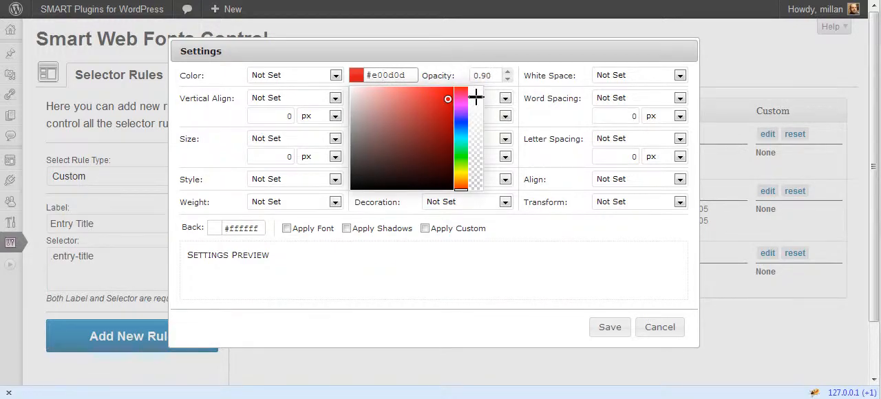
{"action": "left_click", "coordinate": [454, 54]}
{"action": "left_click", "coordinate": [325, 77]}
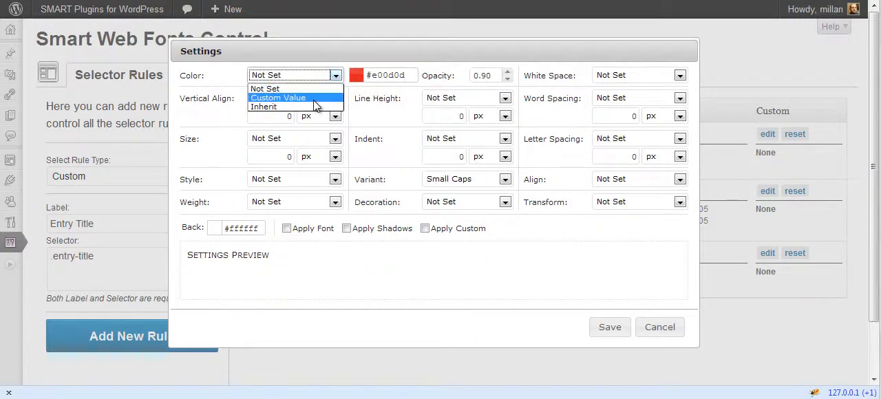
{"action": "left_click", "coordinate": [316, 97]}
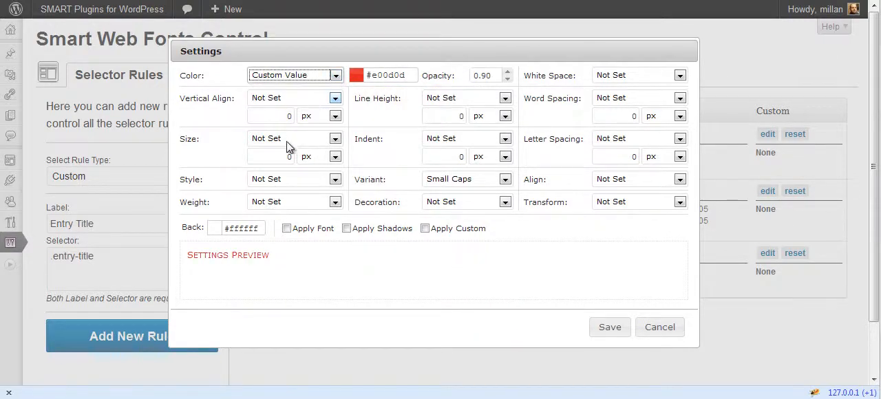
- Set the Entry Title size to X Large and the weight to Bold, and save the settings
{"action": "left_click", "coordinate": [295, 140]}
{"action": "left_click", "coordinate": [297, 219]}
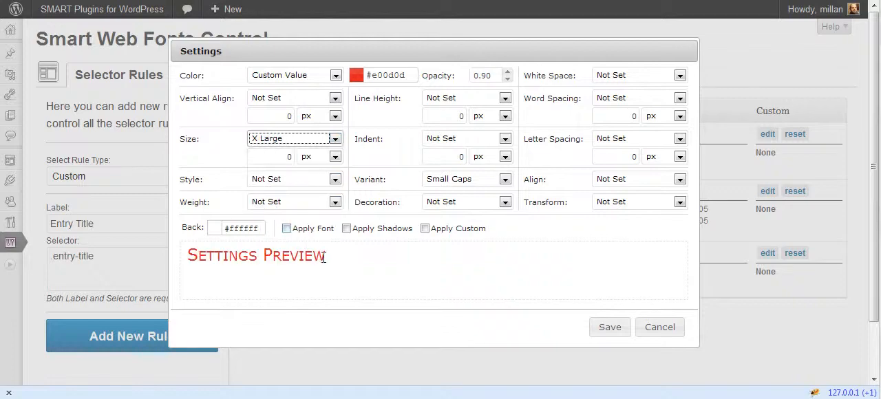
{"action": "left_click", "coordinate": [275, 201]}
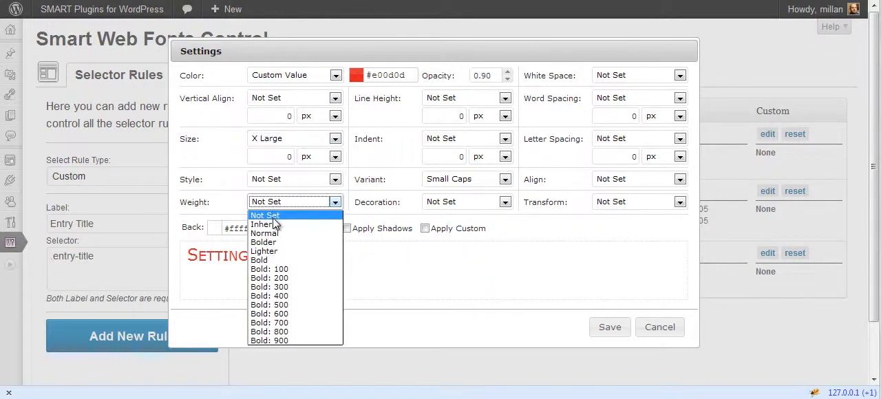
{"action": "left_click", "coordinate": [275, 259]}
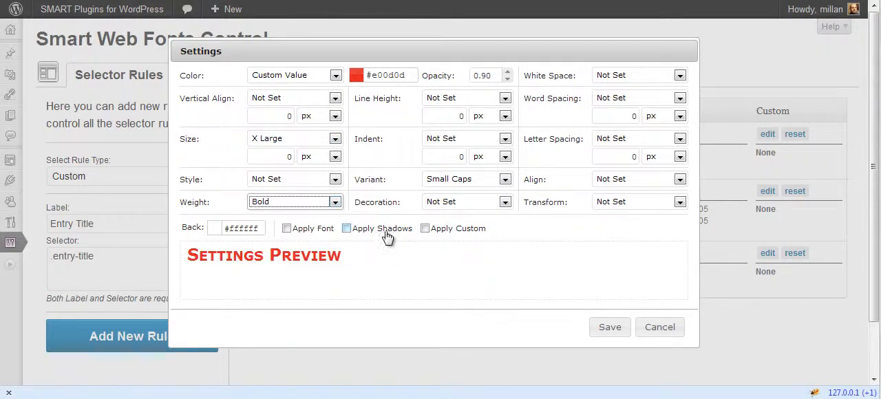
{"action": "left_click", "coordinate": [606, 328]}
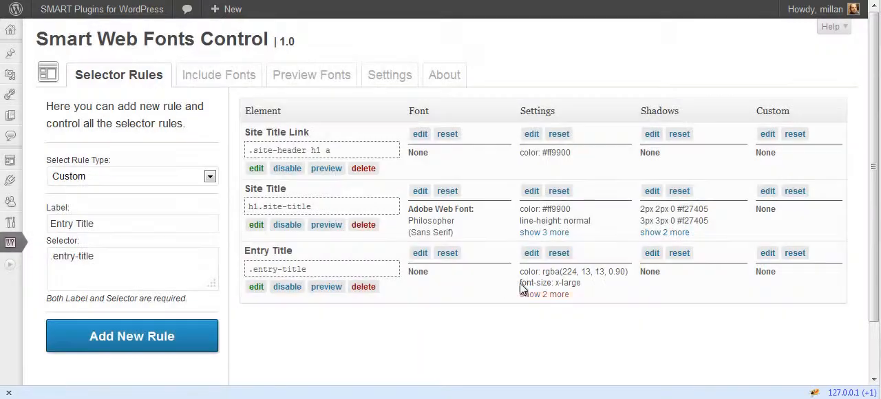
- Assign the Google Web Font Permanent Marker to the Entry Title rule, save it, and preview the rule
{"action": "left_click", "coordinate": [420, 253]}
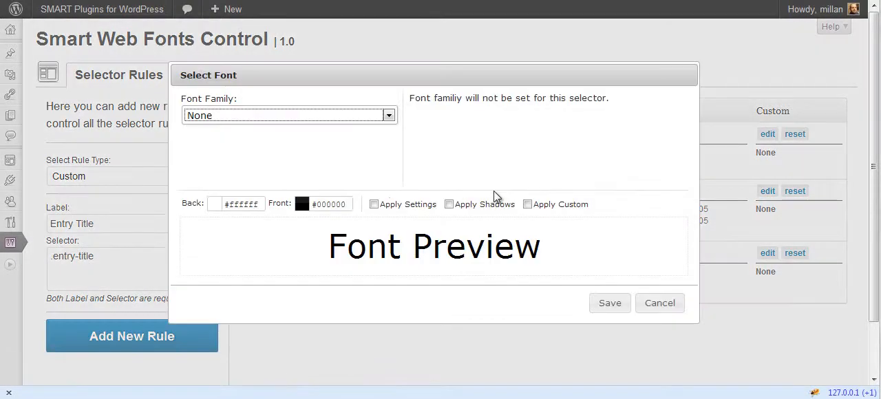
{"action": "left_click", "coordinate": [335, 114]}
{"action": "left_click", "coordinate": [289, 176]}
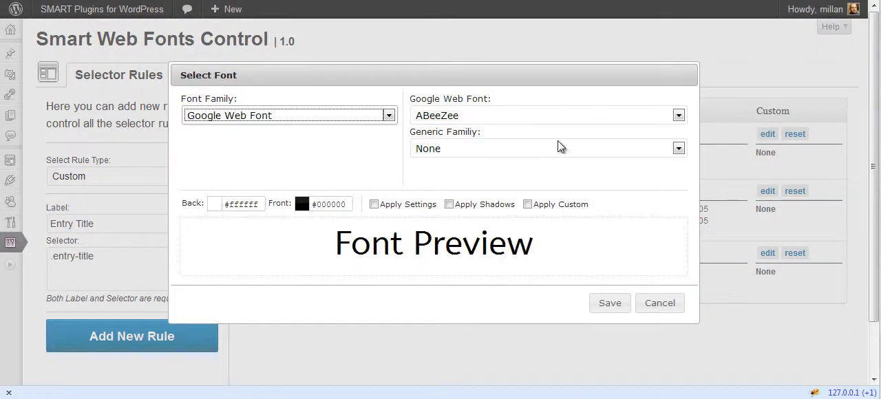
{"action": "left_click", "coordinate": [603, 120]}
{"action": "left_click_drag", "start_coordinate": [680, 144], "coordinate": [686, 287]}
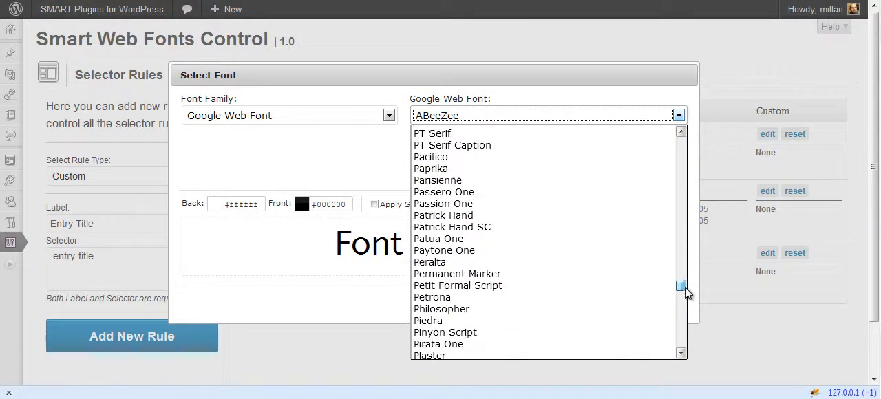
{"action": "left_click", "coordinate": [488, 274]}
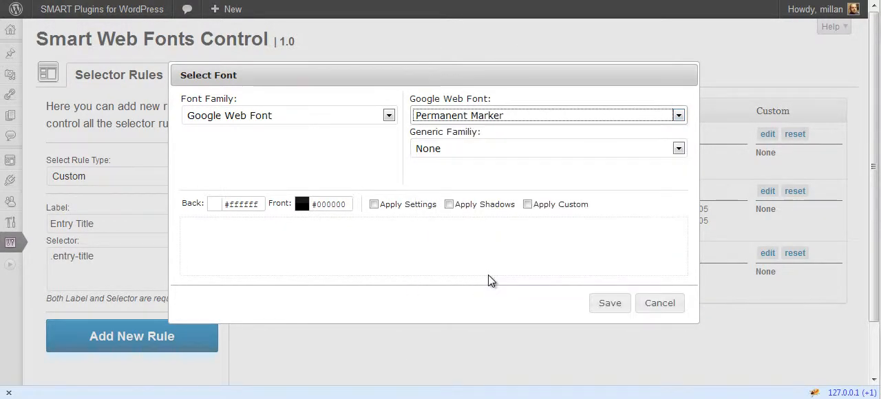
{"action": "left_click", "coordinate": [611, 308]}
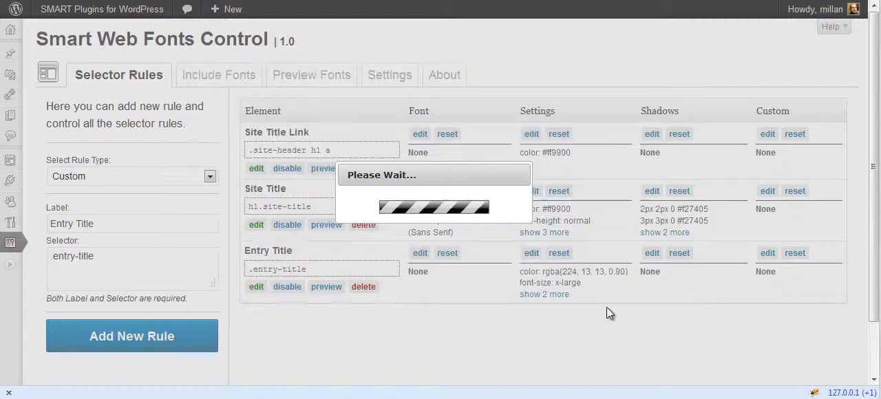
{"action": "left_click", "coordinate": [326, 287]}
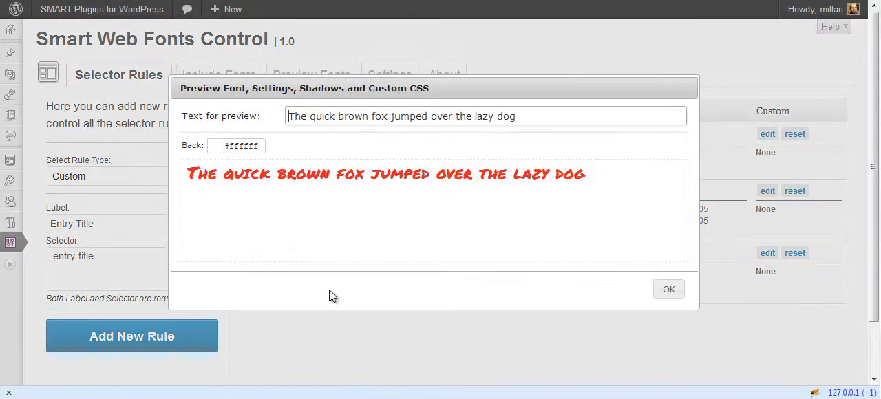
{"action": "left_click", "coordinate": [666, 289]}
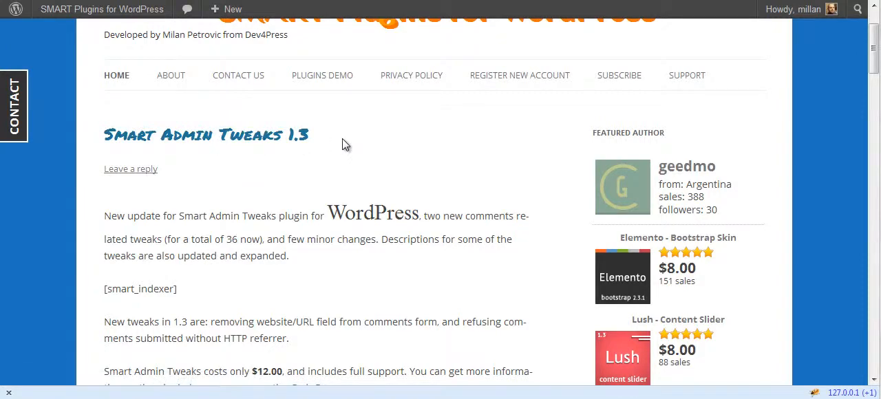
- Inspect which style rules apply to the Smart Admin Tweaks 1.3 title link on the front end
{"action": "left_click", "coordinate": [814, 392]}
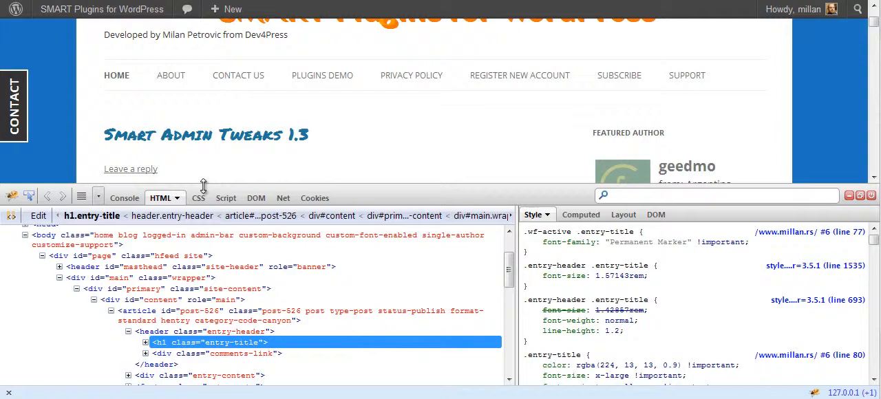
{"action": "left_click", "coordinate": [28, 196]}
{"action": "left_click", "coordinate": [202, 141]}
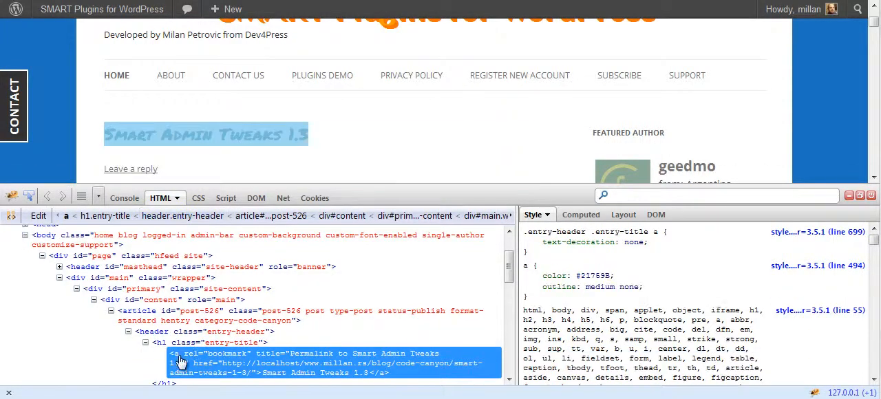
{"action": "left_click", "coordinate": [849, 197]}
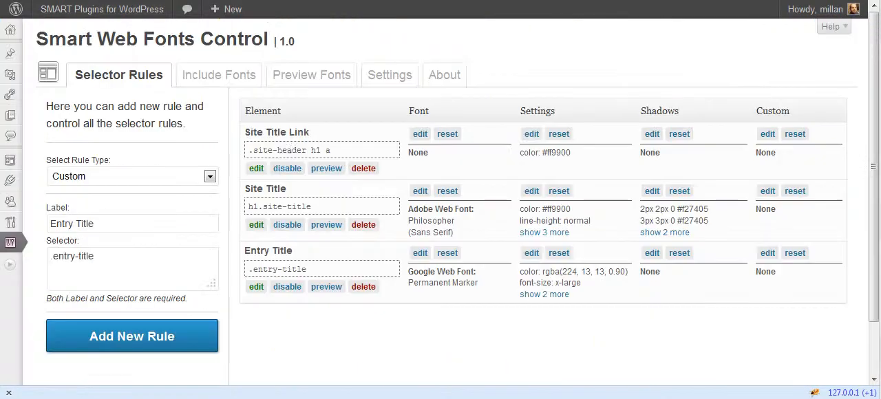
- Change the Entry Title rule's selector to .entry-title a and save it
{"action": "left_click", "coordinate": [256, 286]}
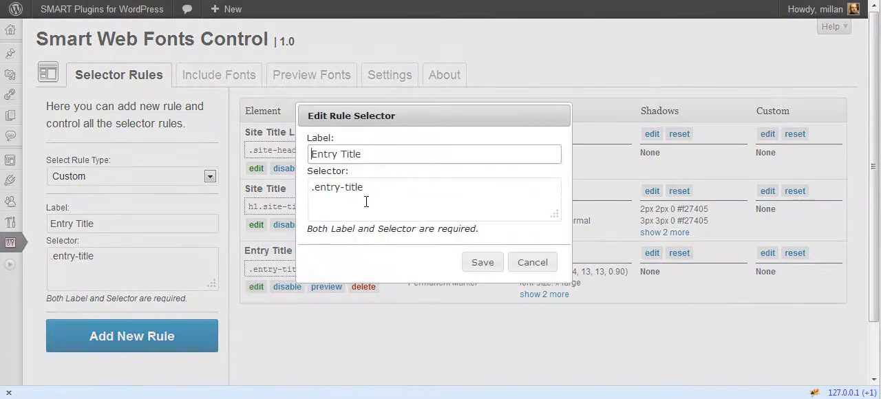
{"action": "left_click", "coordinate": [371, 196]}
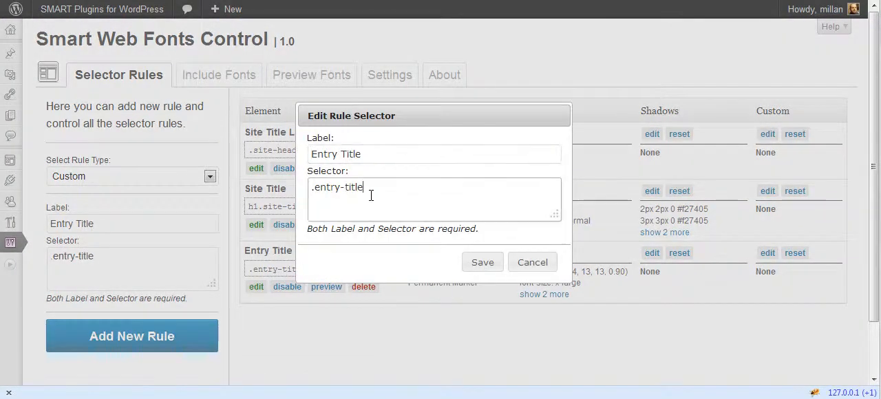
{"action": "left_click", "coordinate": [482, 264]}
- Reload the front end and check the styling of the post titles down the page
{"action": "key", "text": "ctrl+Tab"}
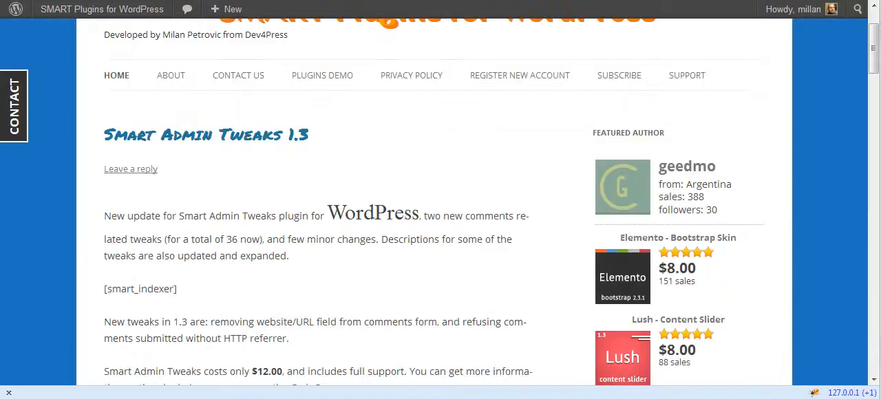
{"action": "key", "text": "F5"}
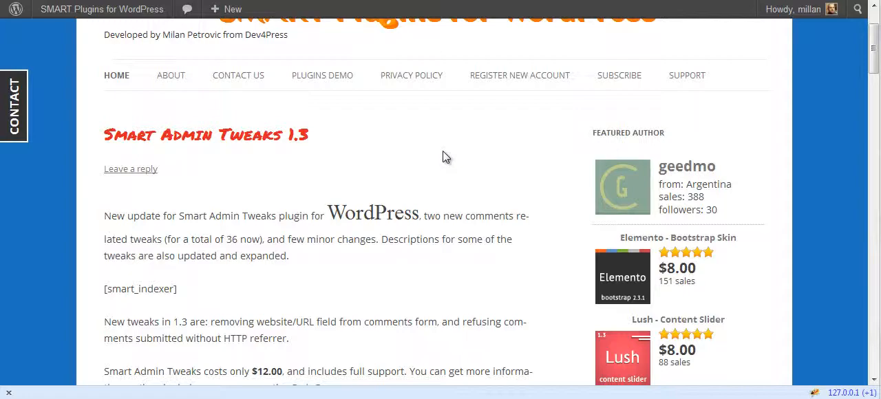
{"action": "scroll", "coordinate": [444, 157], "scroll_direction": "down", "scroll_amount": 3}
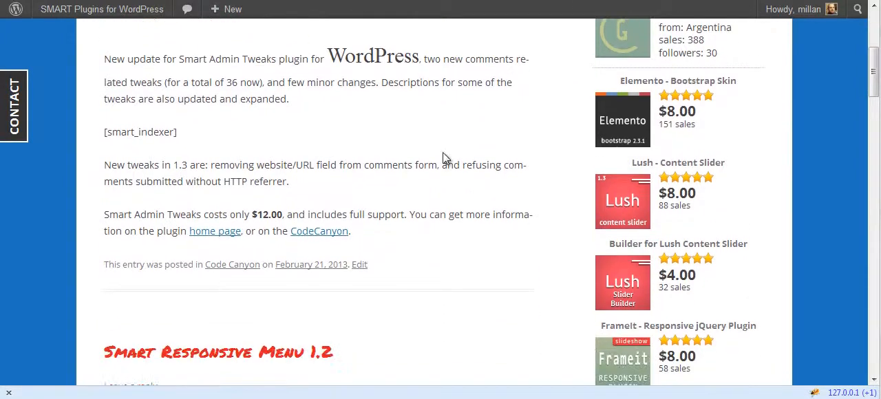
{"action": "scroll", "coordinate": [443, 182], "scroll_direction": "up", "scroll_amount": 6}
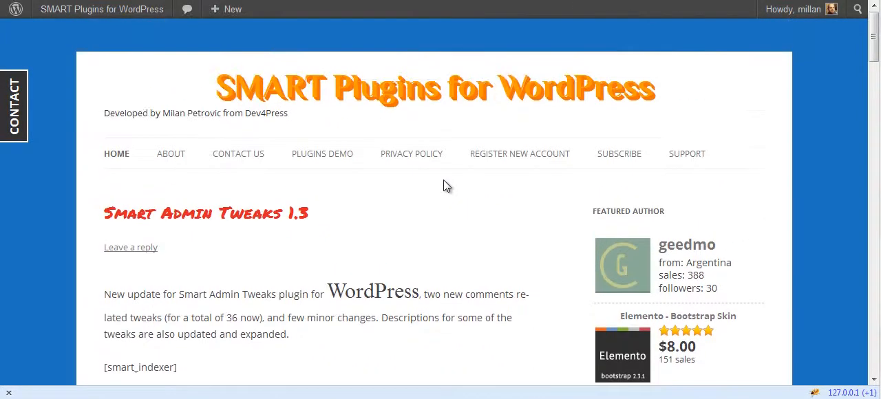
- Return to the plugin's selector rules and add a Theme Specific rule for Site Description
{"action": "left_click", "coordinate": [146, 1]}
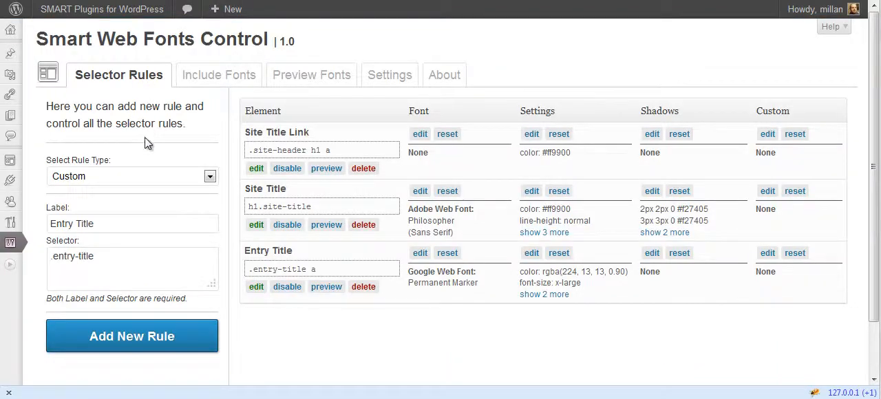
{"action": "left_click", "coordinate": [152, 176]}
{"action": "left_click", "coordinate": [140, 200]}
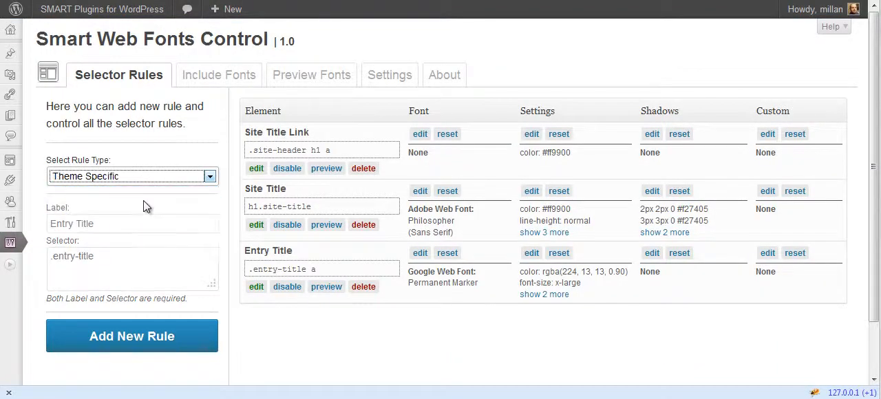
{"action": "left_click", "coordinate": [181, 223]}
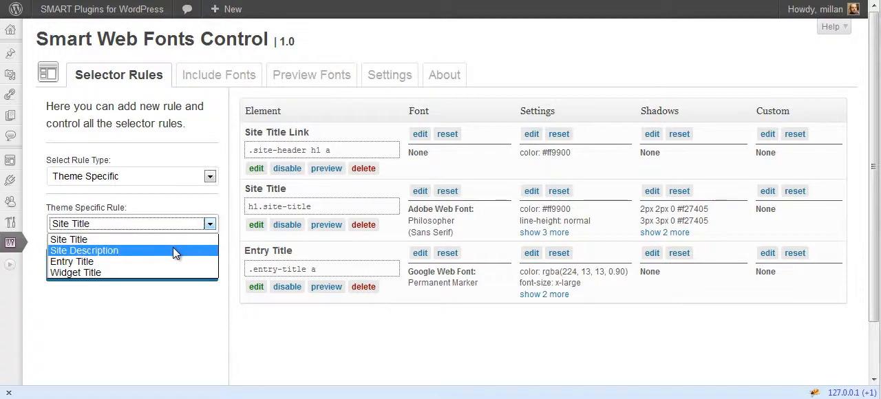
{"action": "left_click", "coordinate": [173, 250]}
{"action": "left_click", "coordinate": [172, 265]}
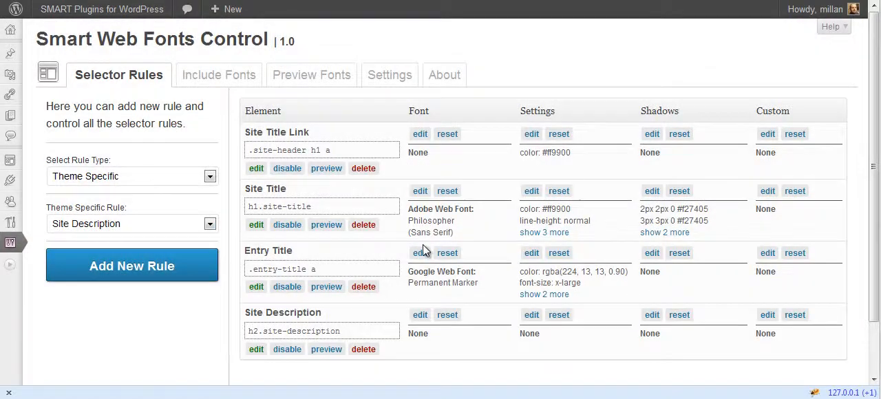
- Assign the Google Web Font Patrick Hand SC to the Site Description rule and save it
{"action": "left_click", "coordinate": [420, 315]}
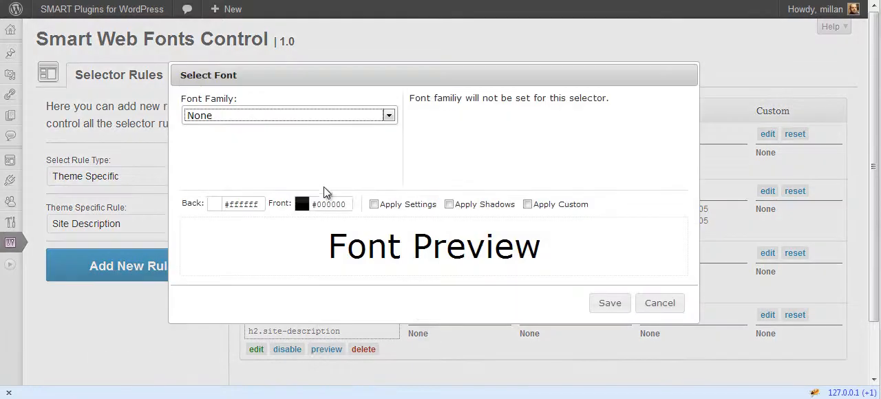
{"action": "left_click", "coordinate": [309, 117]}
{"action": "left_click", "coordinate": [303, 186]}
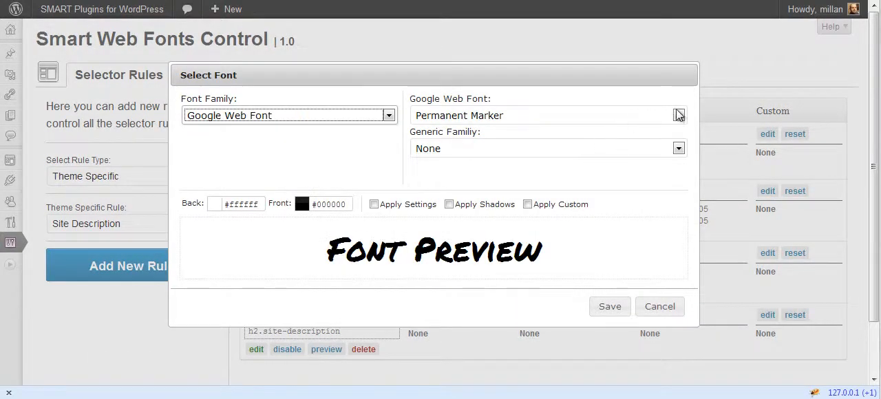
{"action": "left_click", "coordinate": [679, 115]}
{"action": "left_click", "coordinate": [488, 229]}
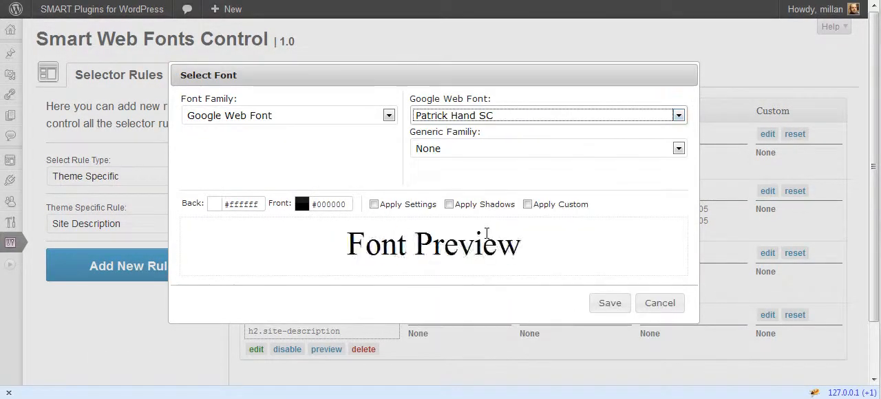
{"action": "left_click", "coordinate": [595, 305]}
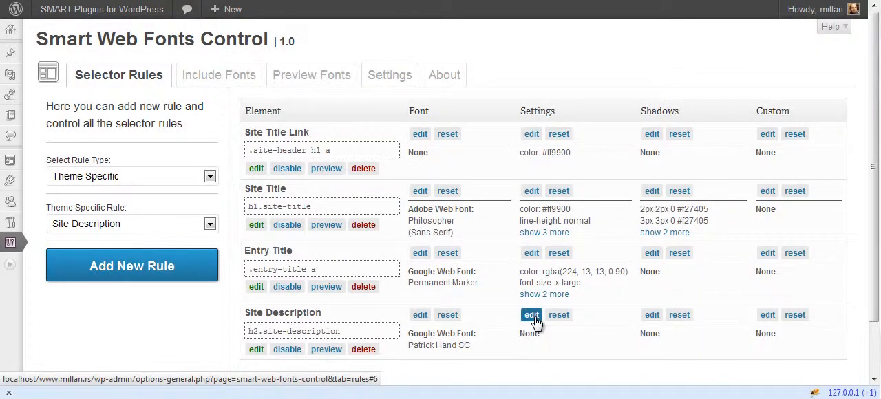
- Set the Site Description rule's alignment to Center and its size to Large, and save the settings
{"action": "left_click", "coordinate": [532, 316]}
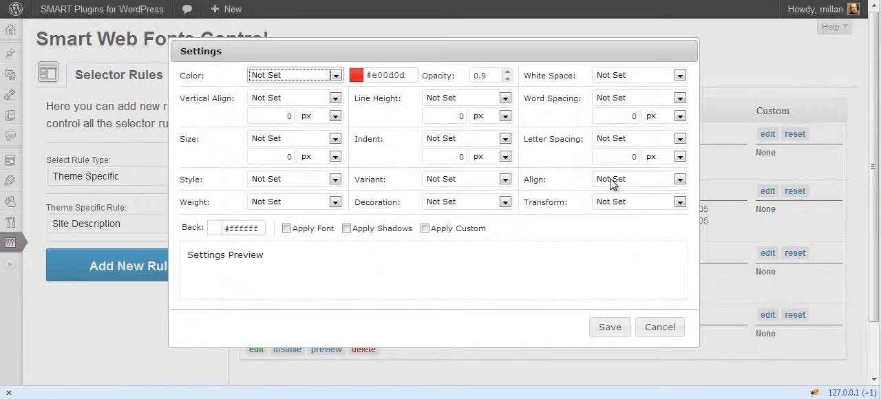
{"action": "left_click", "coordinate": [612, 180]}
{"action": "left_click", "coordinate": [619, 228]}
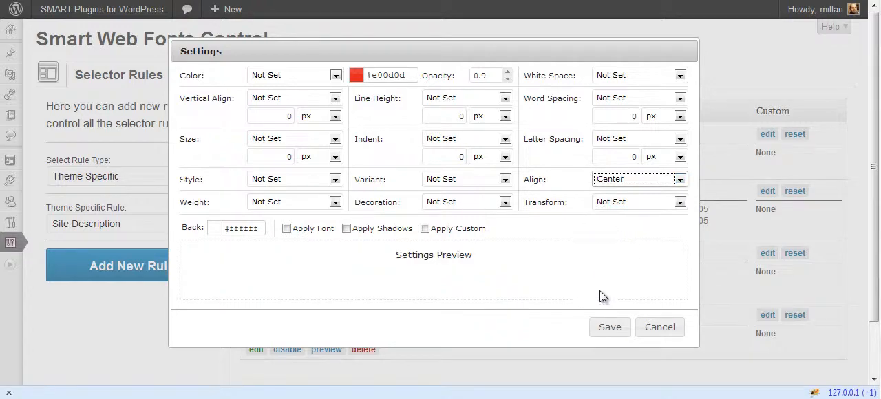
{"action": "left_click", "coordinate": [291, 138]}
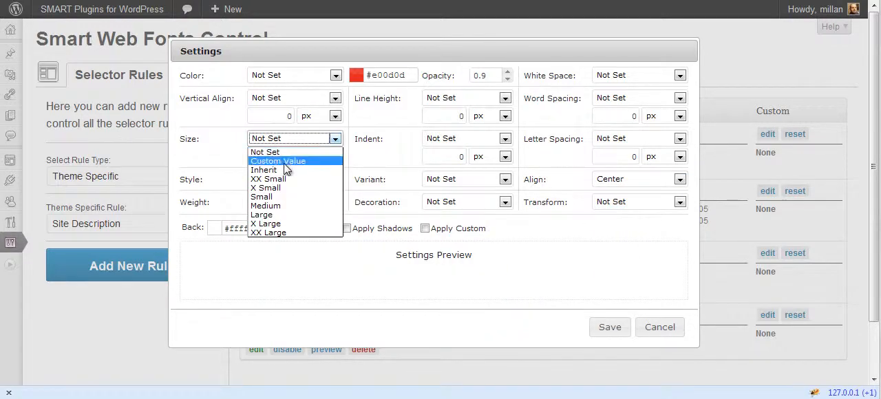
{"action": "left_click", "coordinate": [283, 217]}
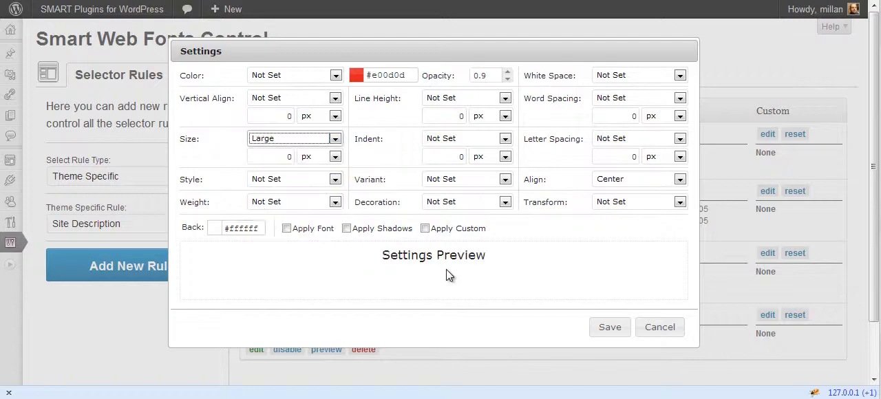
{"action": "left_click", "coordinate": [608, 328]}
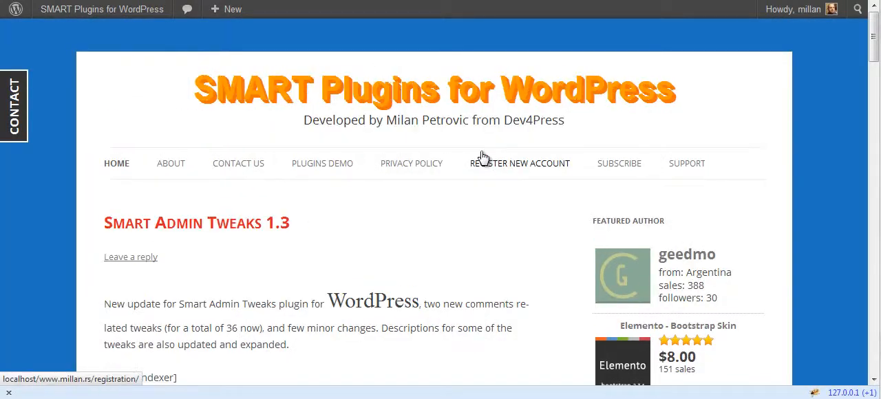
- Check the styling of the site description below the site title on the front end
{"action": "left_click_drag", "start_coordinate": [334, 117], "coordinate": [535, 118]}
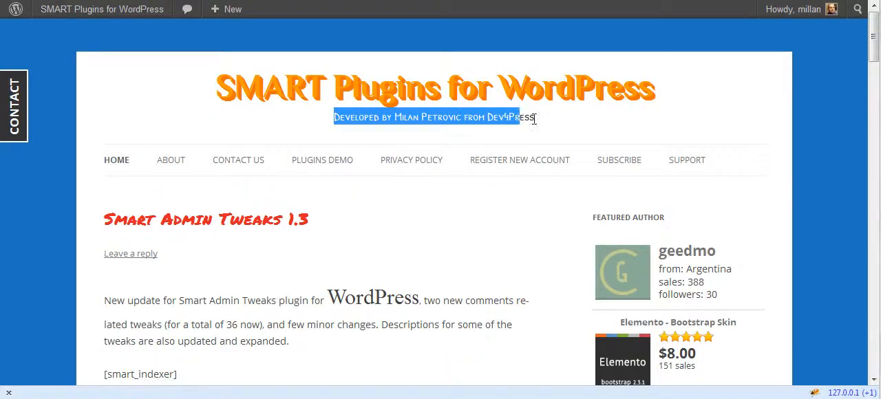
{"action": "left_click", "coordinate": [558, 131]}
{"action": "scroll", "coordinate": [555, 135], "scroll_direction": "down", "scroll_amount": 1}
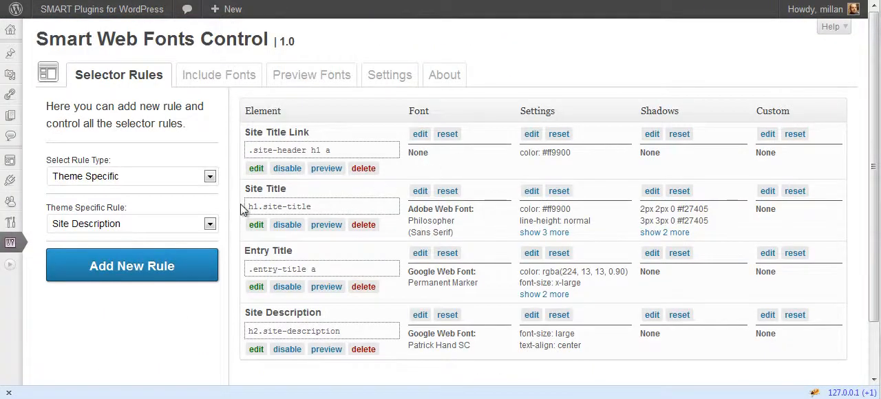
- Return to the plugin's selector rules and add a Plugin Specific rule for Author Title
{"action": "left_click", "coordinate": [113, 179]}
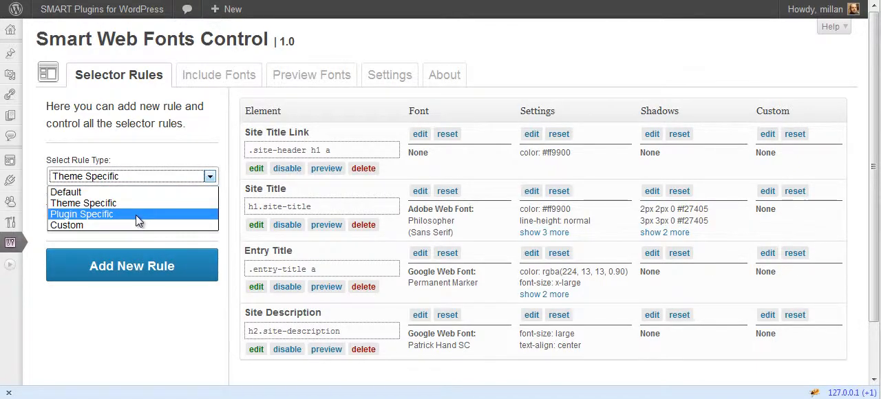
{"action": "left_click", "coordinate": [136, 215]}
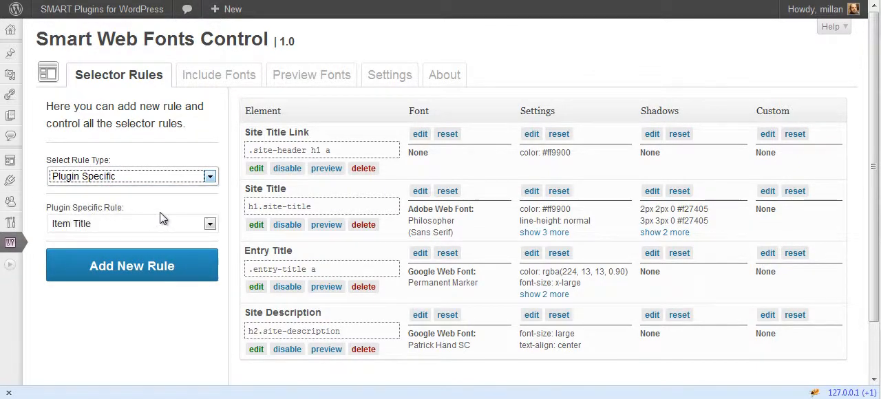
{"action": "left_click", "coordinate": [210, 223]}
{"action": "left_click", "coordinate": [104, 234]}
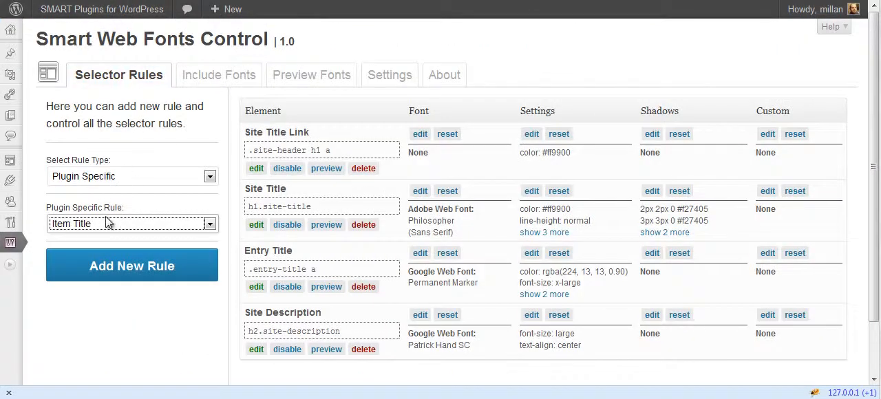
{"action": "left_click", "coordinate": [107, 224]}
{"action": "left_click", "coordinate": [103, 262]}
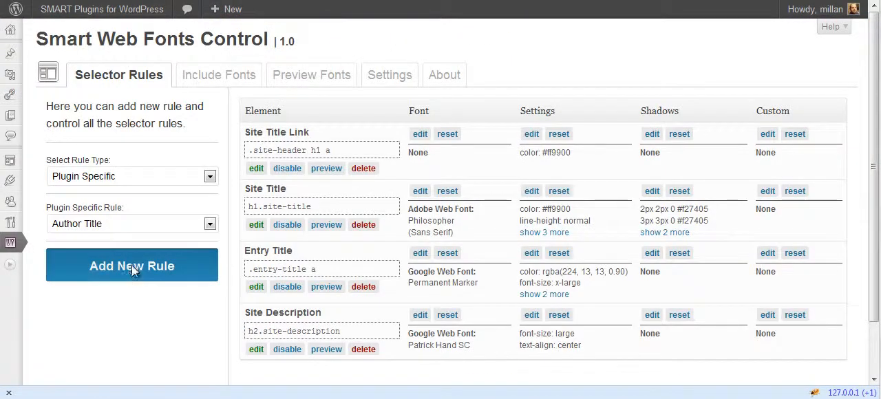
{"action": "left_click", "coordinate": [132, 265]}
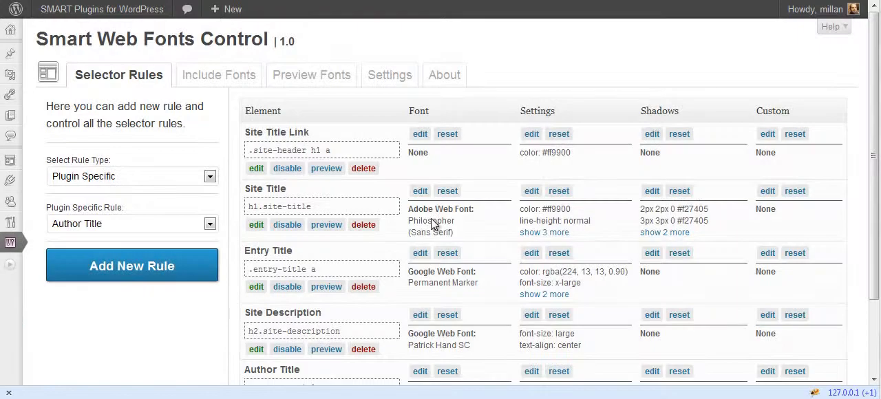
- Assign the Google Web Font Patrick Hand SC to the Author Title rule and save it
{"action": "scroll", "coordinate": [432, 223], "scroll_direction": "down", "scroll_amount": 3}
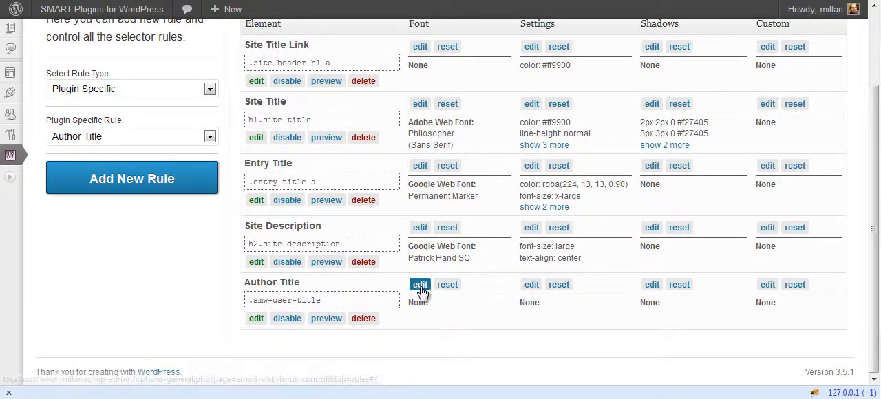
{"action": "left_click", "coordinate": [420, 285]}
{"action": "left_click", "coordinate": [389, 115]}
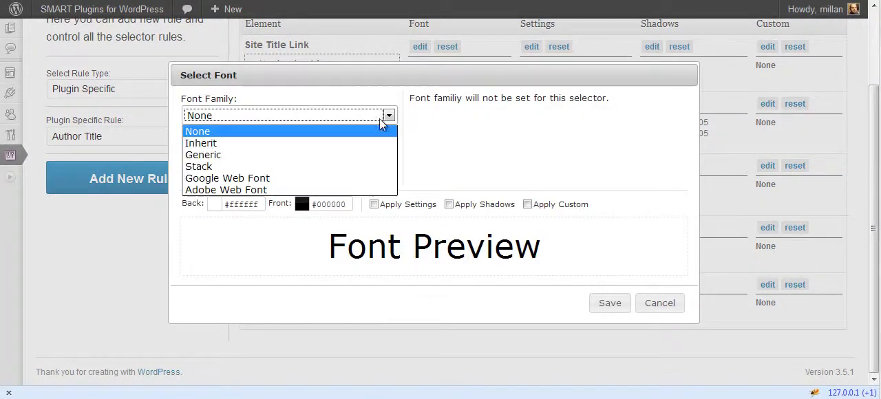
{"action": "left_click", "coordinate": [345, 177]}
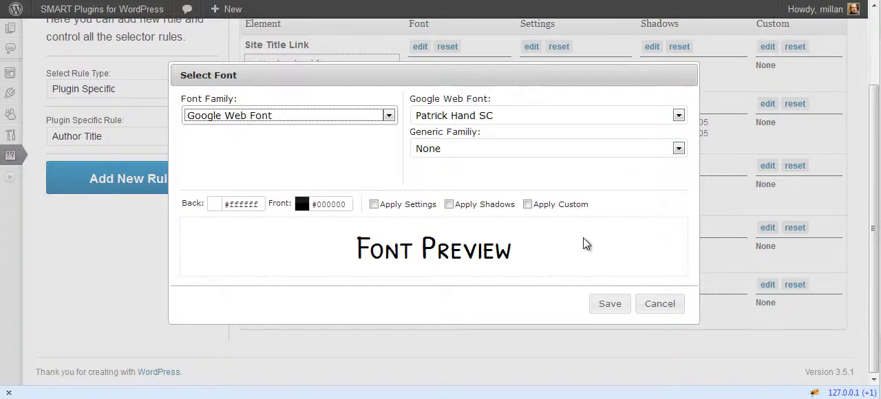
{"action": "left_click", "coordinate": [596, 303]}
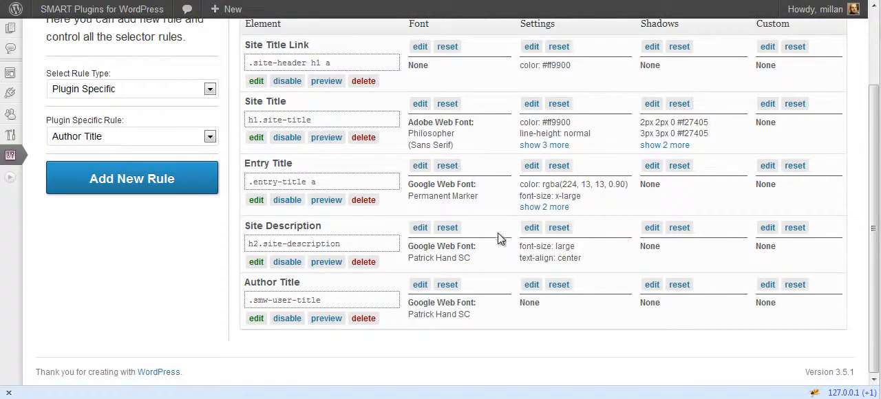
- Review the list of selector rules and look through the rule types, switching to Default and Custom
{"action": "scroll", "coordinate": [478, 127], "scroll_direction": "up", "scroll_amount": 2}
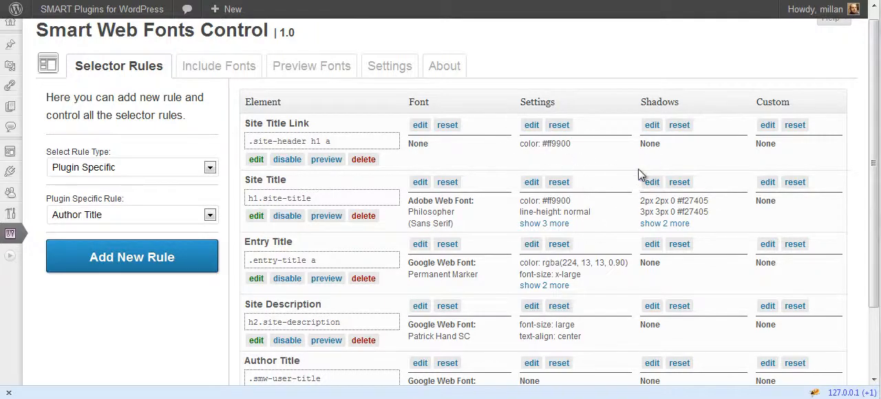
{"action": "scroll", "coordinate": [707, 248], "scroll_direction": "down", "scroll_amount": 2}
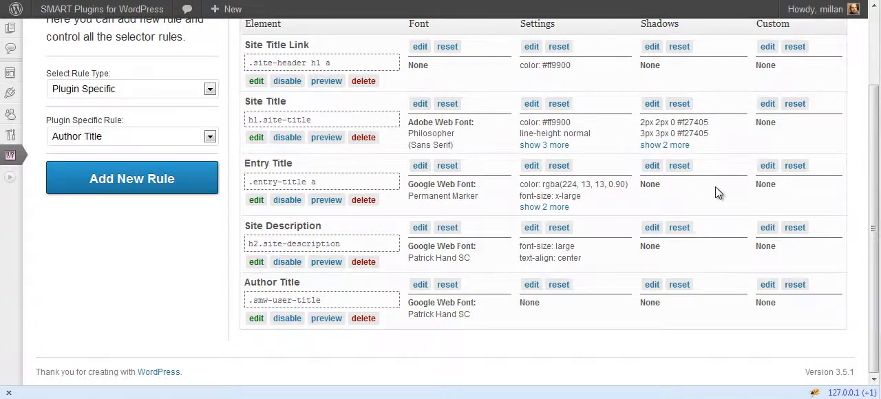
{"action": "scroll", "coordinate": [715, 186], "scroll_direction": "up", "scroll_amount": 2}
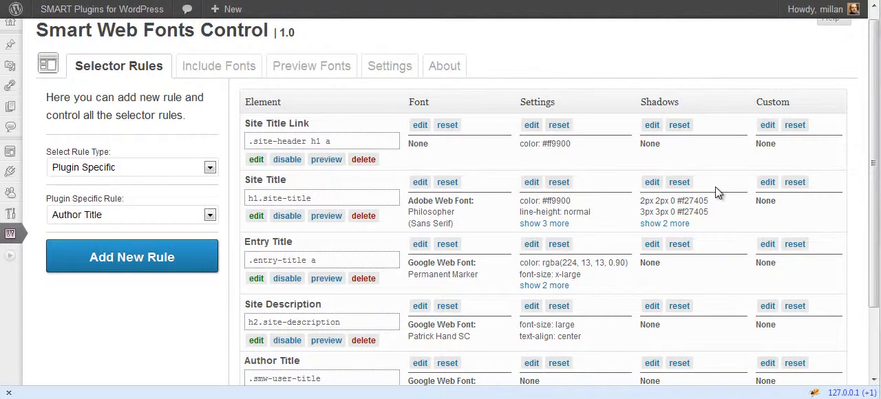
{"action": "scroll", "coordinate": [716, 187], "scroll_direction": "down", "scroll_amount": 2}
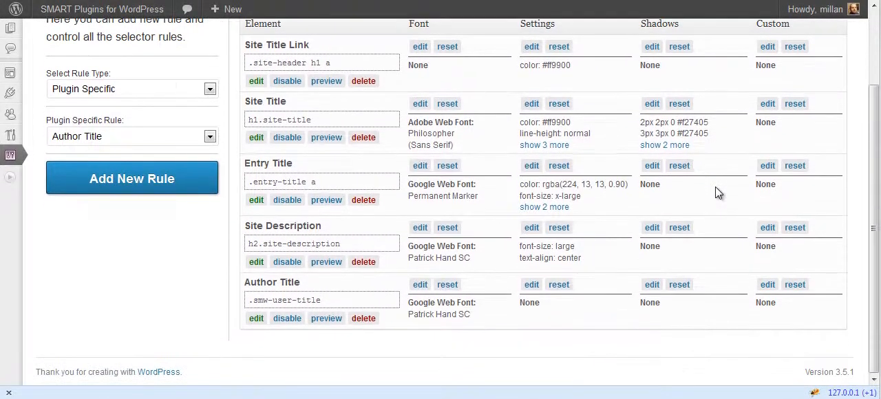
{"action": "left_click", "coordinate": [209, 89]}
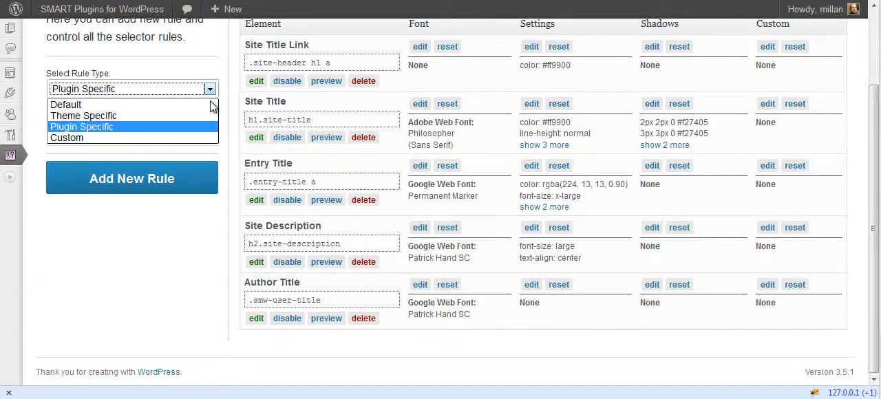
{"action": "left_click", "coordinate": [209, 104]}
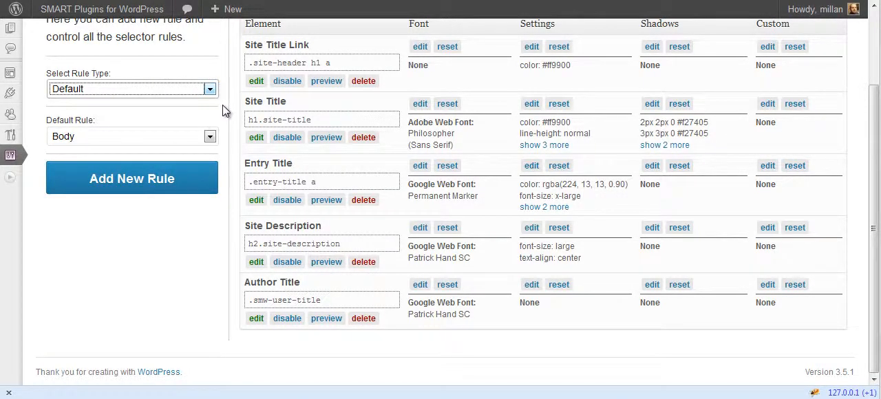
{"action": "left_click", "coordinate": [209, 89]}
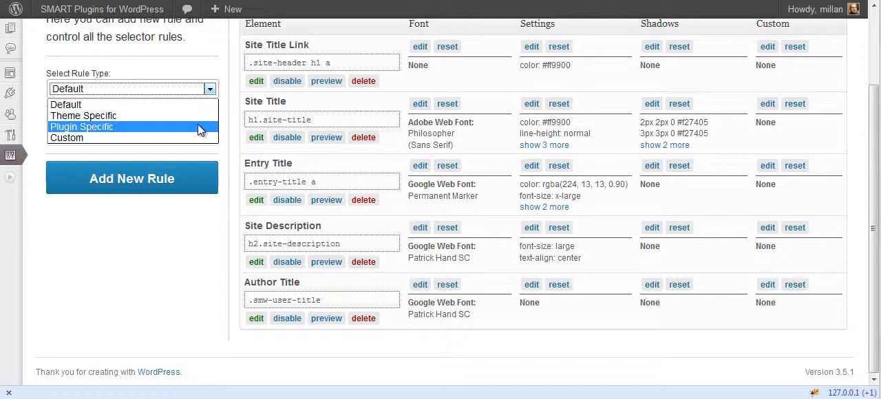
{"action": "left_click", "coordinate": [231, 132]}
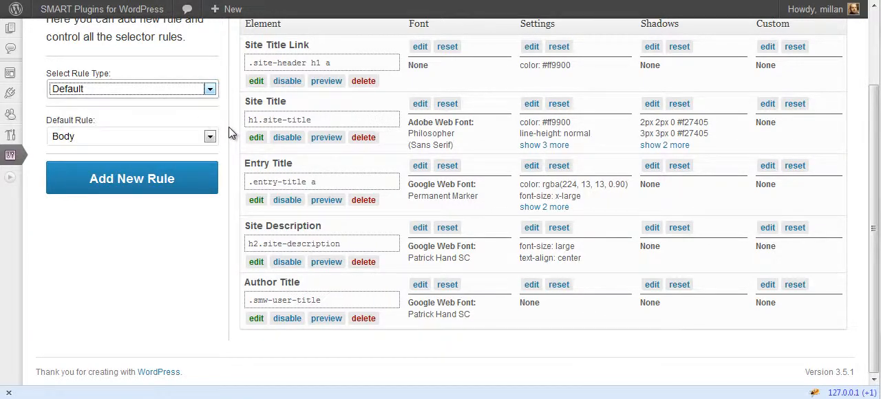
{"action": "left_click", "coordinate": [206, 89]}
{"action": "left_click", "coordinate": [173, 138]}
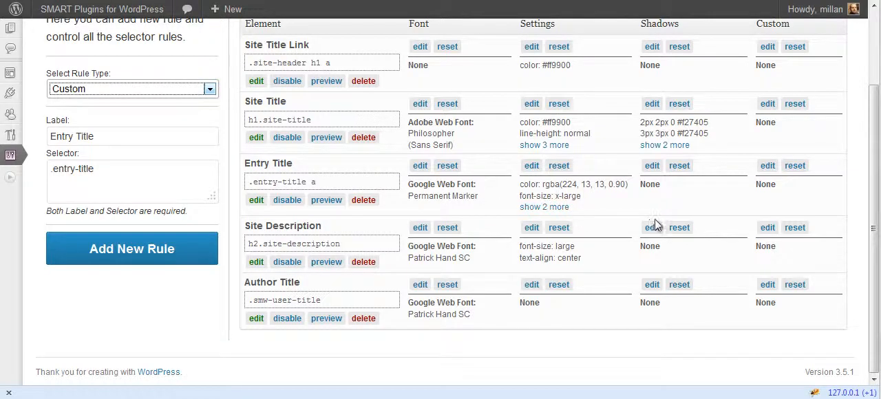
{"action": "scroll", "coordinate": [655, 219], "scroll_direction": "up", "scroll_amount": 3}
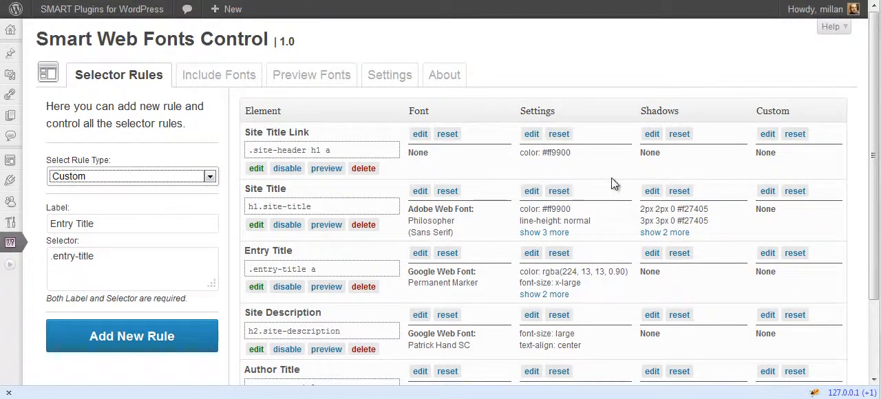
- Look over the plugin's general settings and the font preview page, switching the preview provider to Adobe Web Font
{"action": "left_click", "coordinate": [389, 77]}
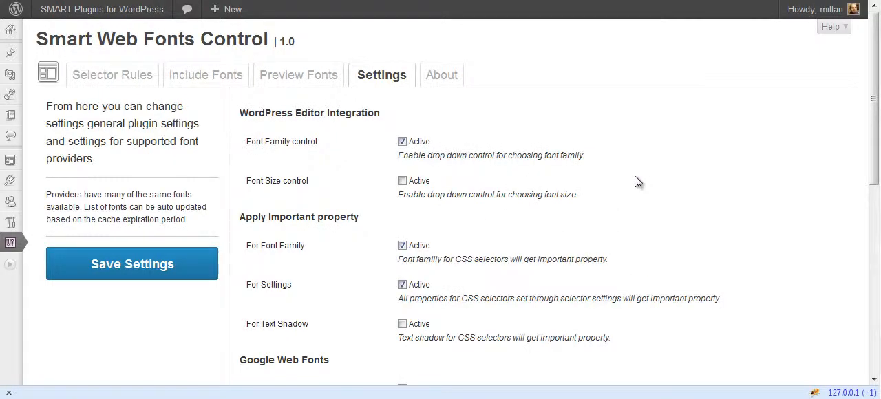
{"action": "left_click", "coordinate": [273, 82]}
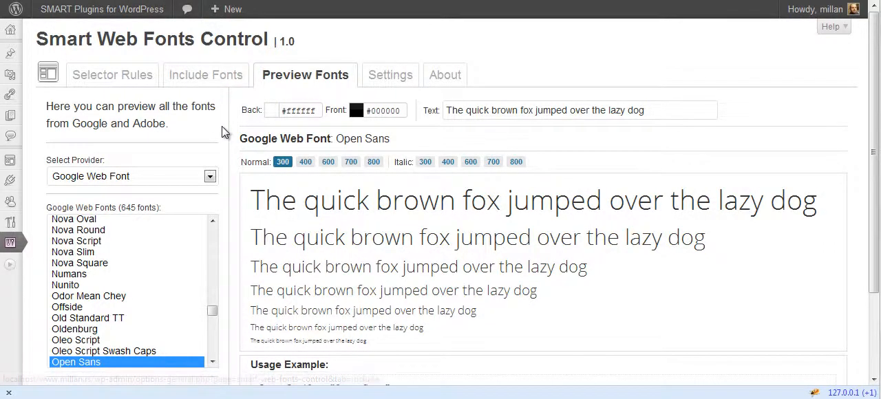
{"action": "scroll", "coordinate": [222, 128], "scroll_direction": "down", "scroll_amount": 3}
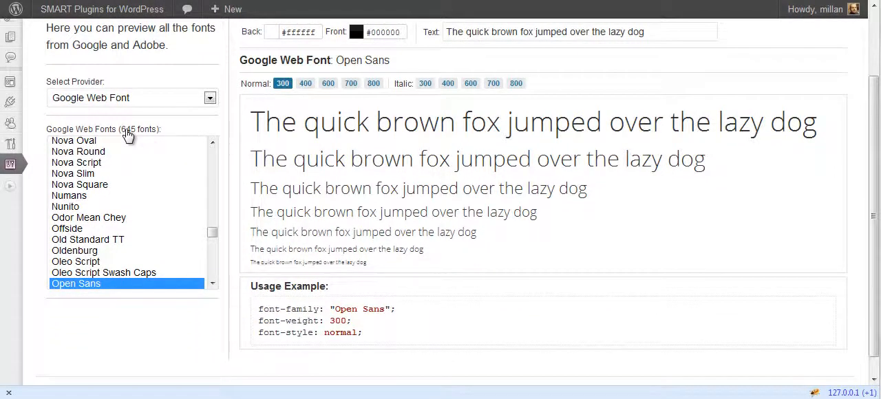
{"action": "left_click", "coordinate": [179, 98]}
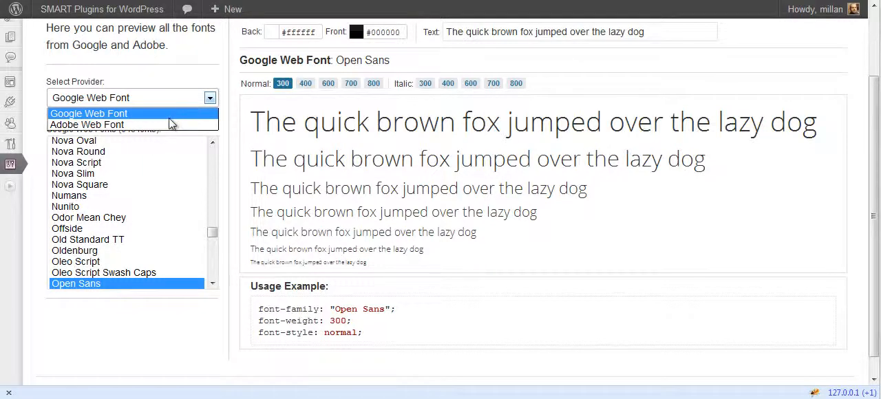
{"action": "left_click", "coordinate": [173, 129]}
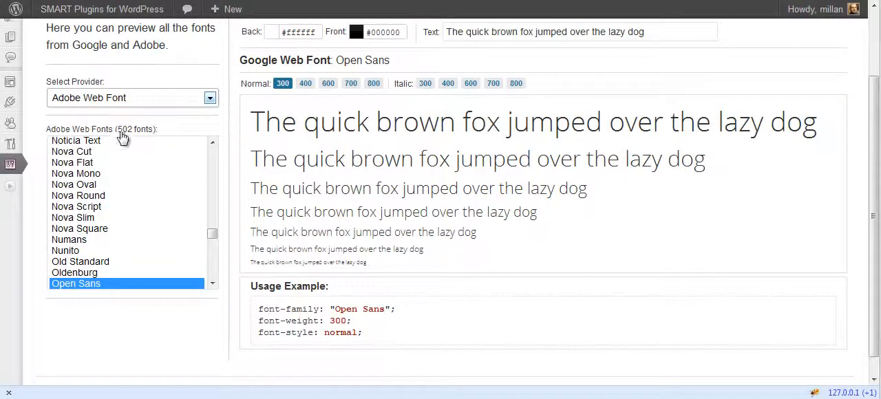
{"action": "scroll", "coordinate": [238, 130], "scroll_direction": "up", "scroll_amount": 2}
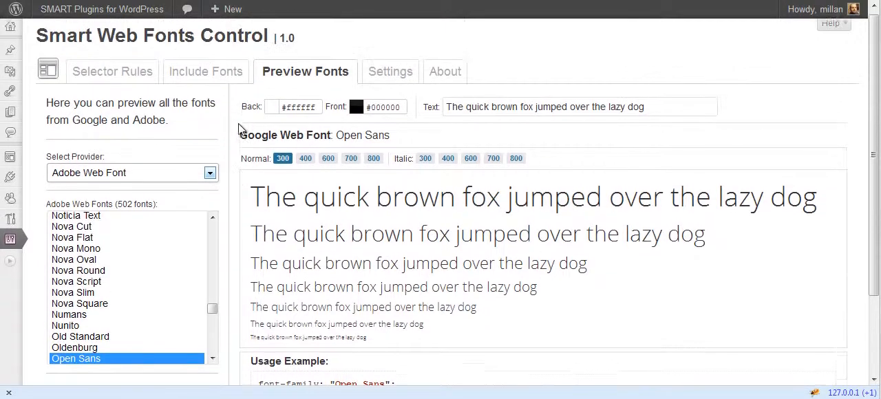
- Open the plugin's Include Fonts page
{"action": "left_click", "coordinate": [217, 79]}
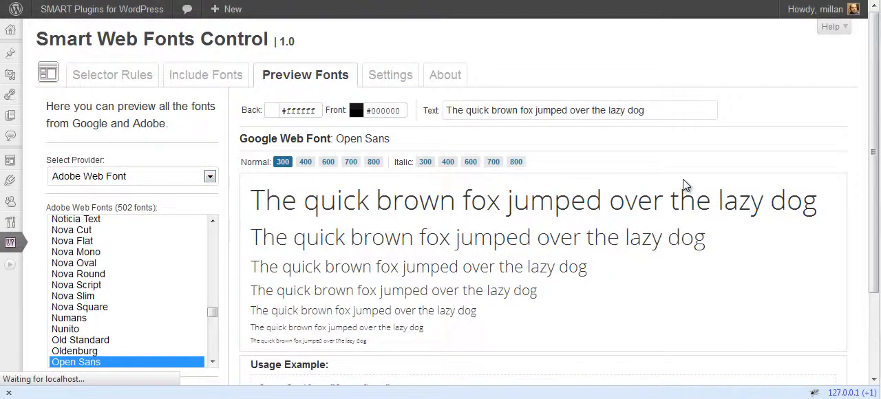